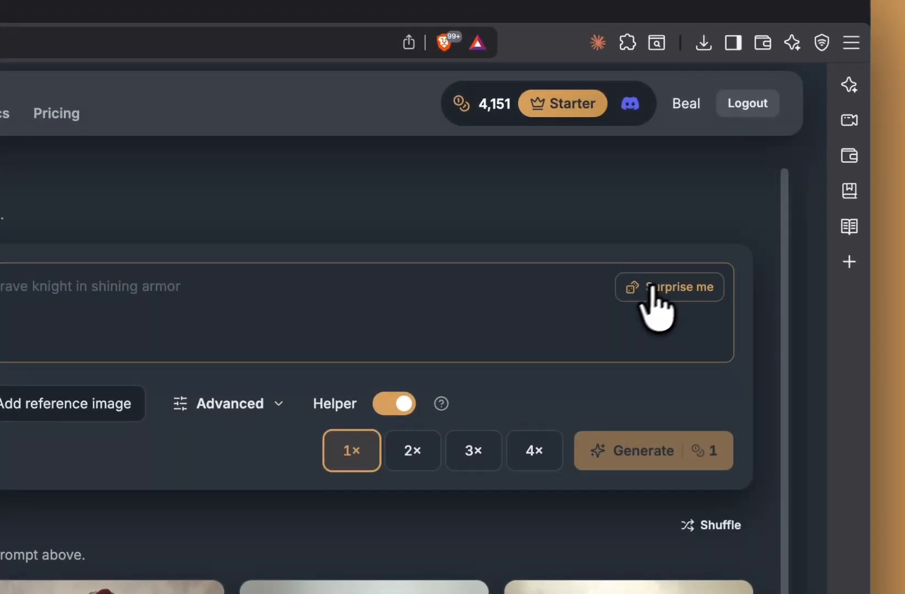
Step: Generate two Ultra-model characters from a random toxic-green necromancer prompt at 2×
left_click(663, 288)
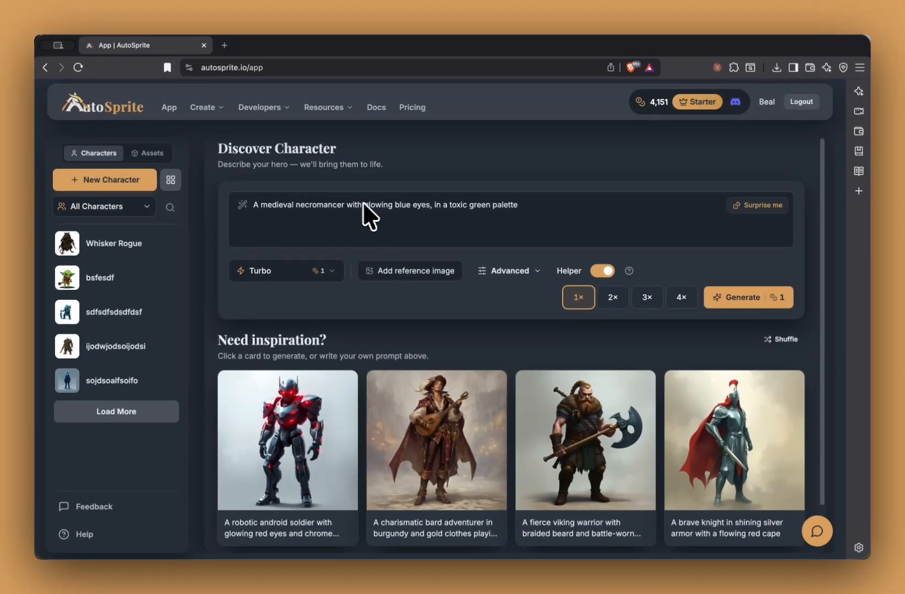
left_click(306, 265)
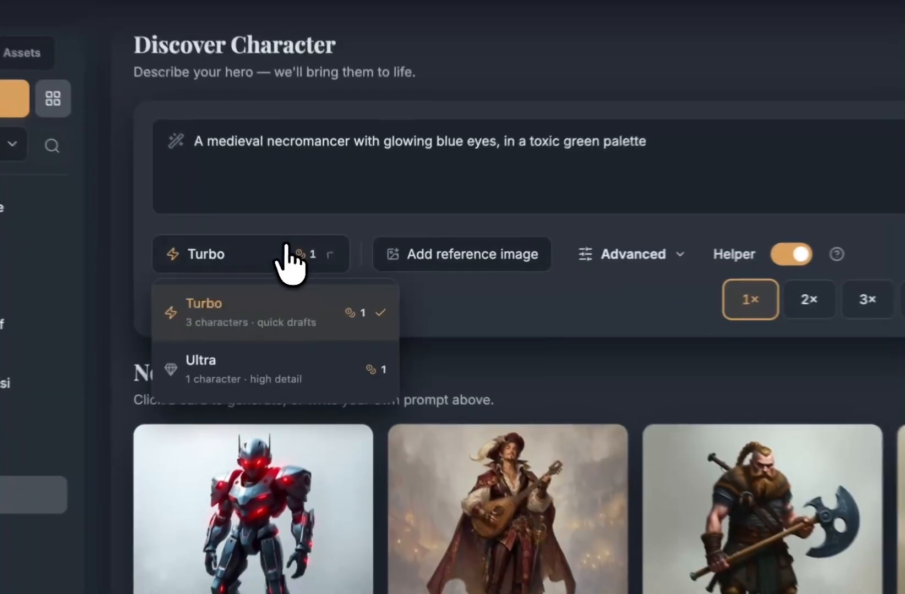
left_click(289, 357)
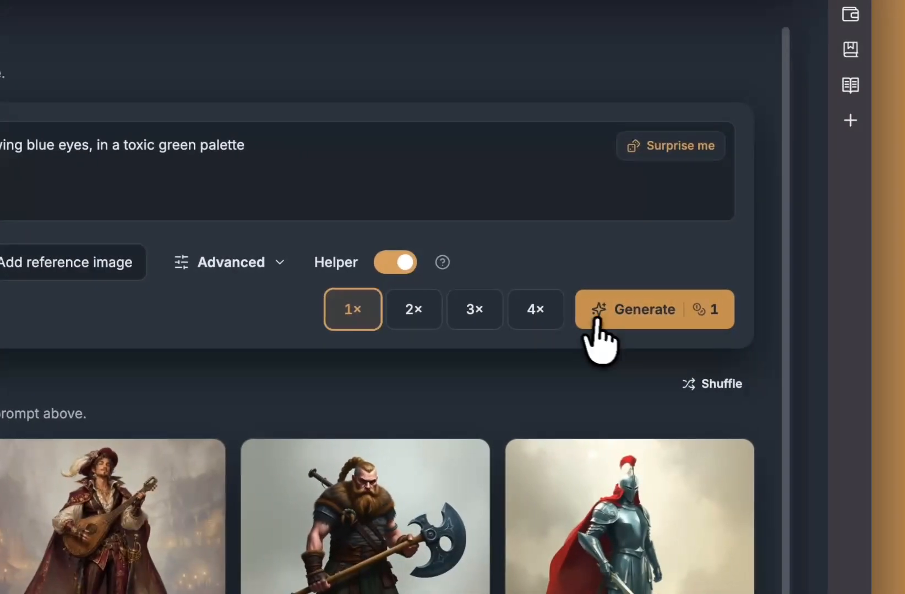
left_click(460, 312)
left_click(428, 310)
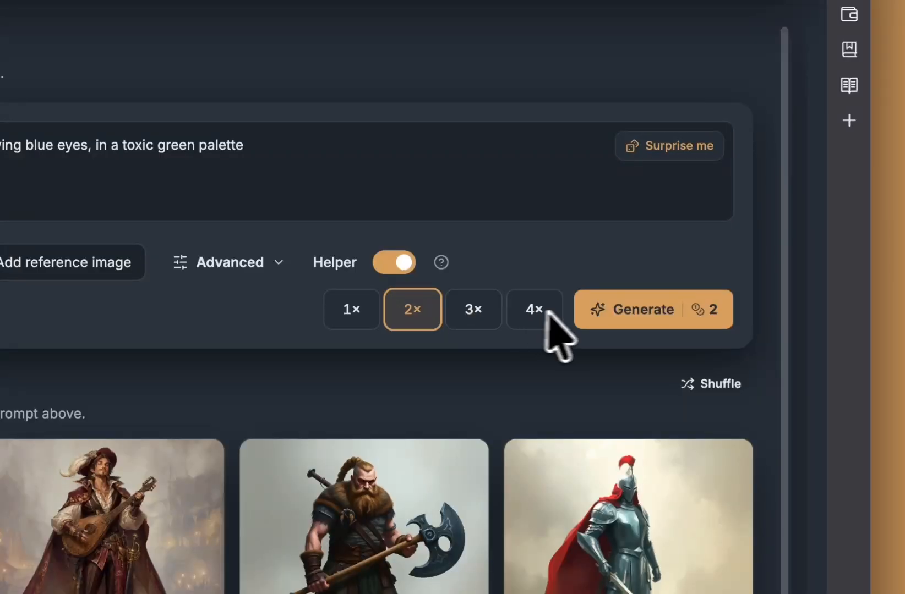
left_click(466, 320)
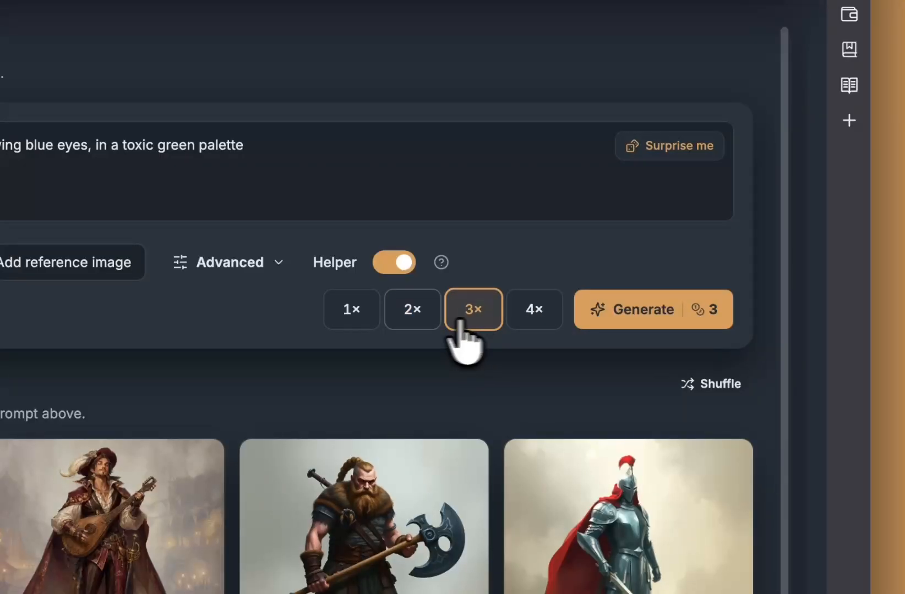
left_click(410, 324)
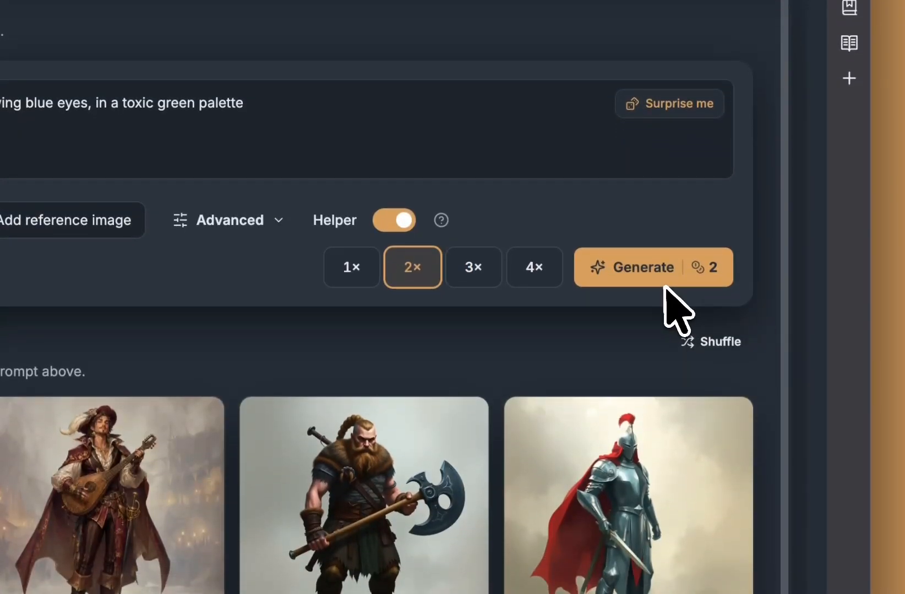
left_click(695, 280)
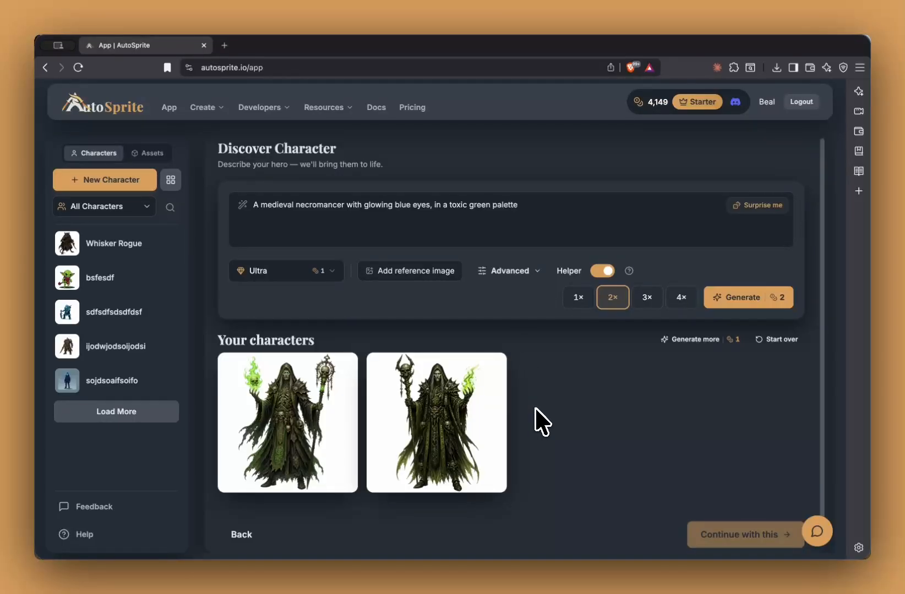
Step: Create the first necromancer as 'greencaster' with slightly increased auto padding
left_click(305, 440)
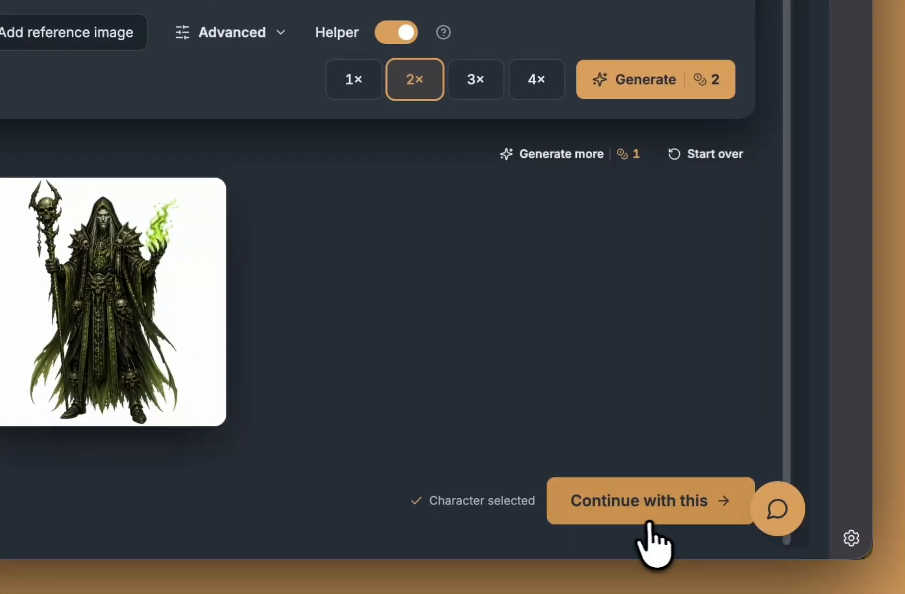
left_click(667, 502)
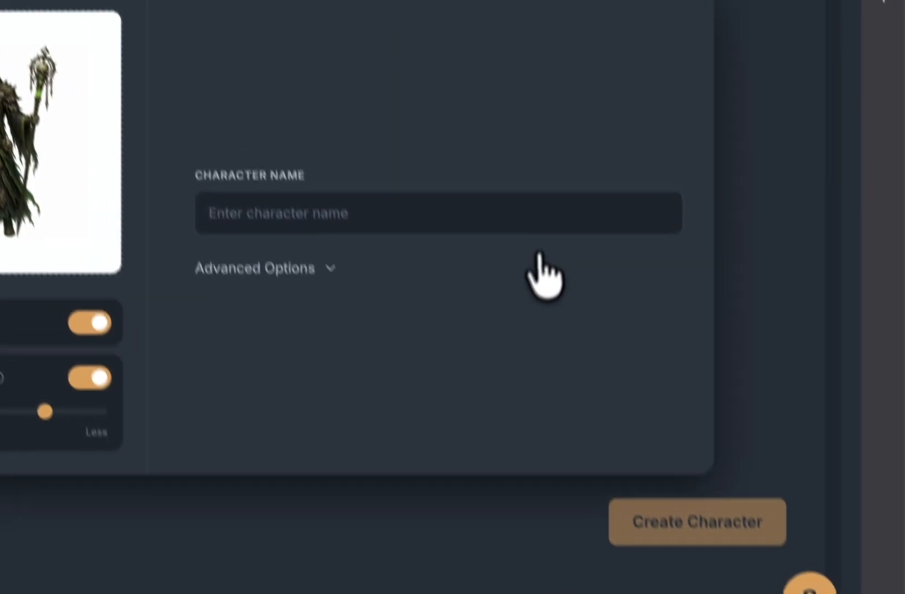
left_click(515, 125)
type("greencaster")
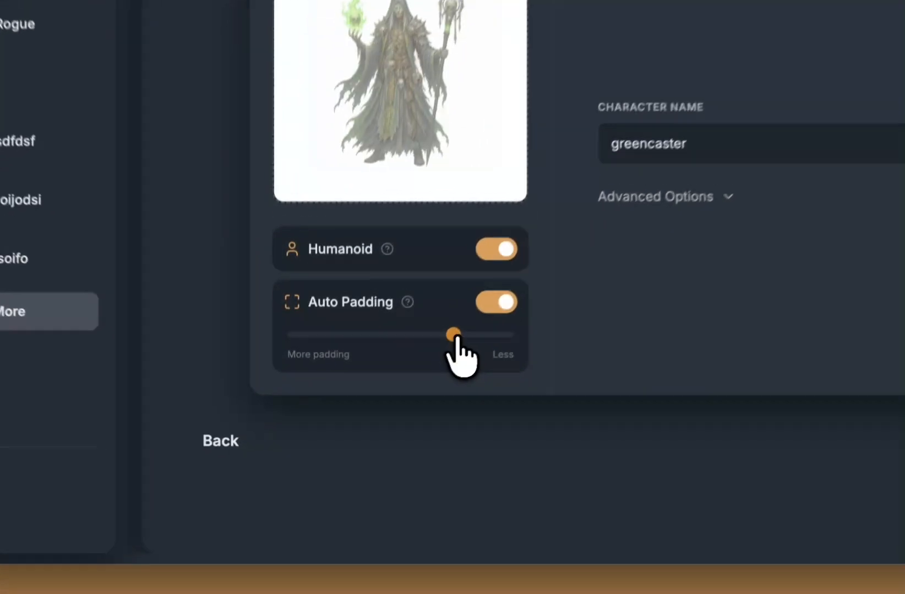
left_click_drag(386, 424, 347, 425)
left_click_drag(390, 328, 417, 348)
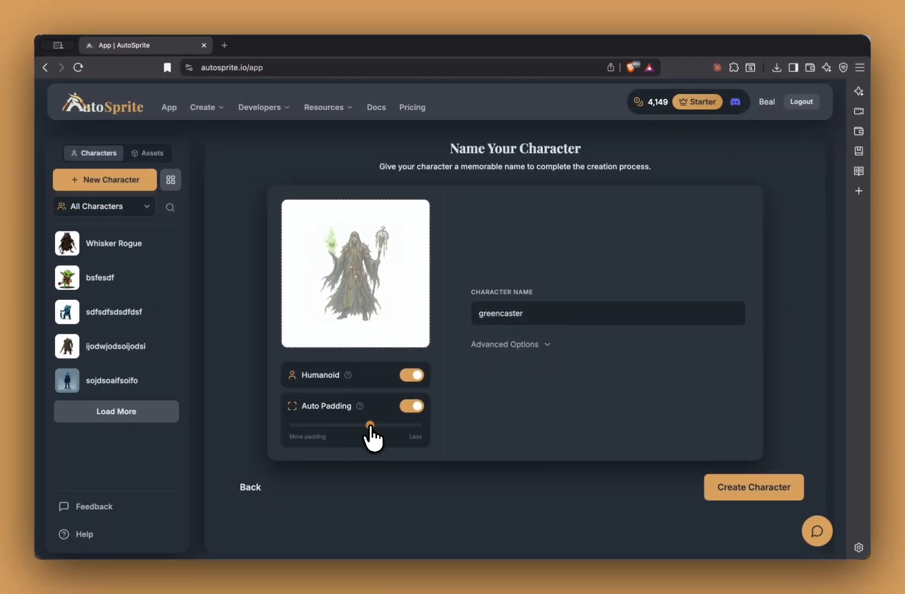
mouse_move(369, 430)
left_mouse_down()
mouse_move(359, 430)
mouse_move(372, 429)
left_mouse_up()
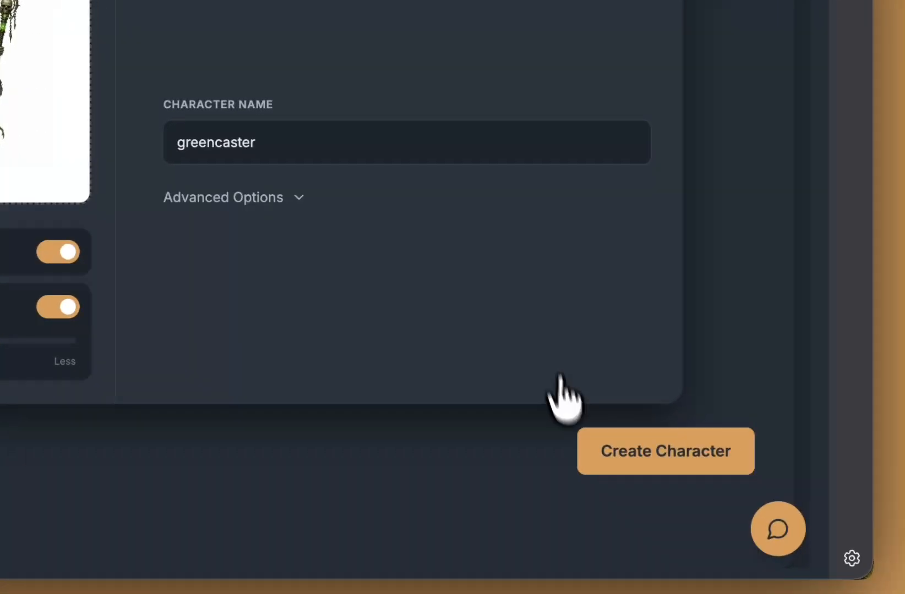
left_click(586, 443)
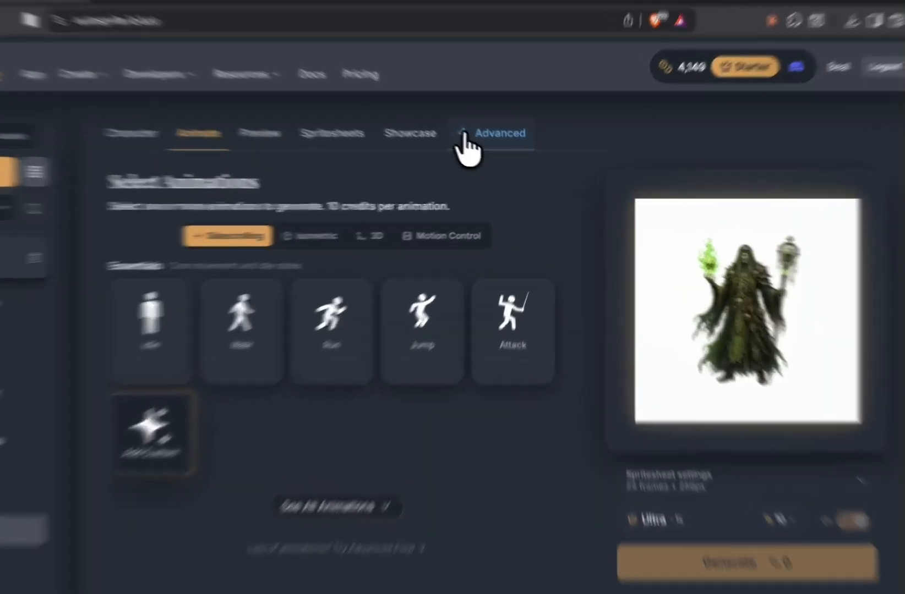
left_click(484, 152)
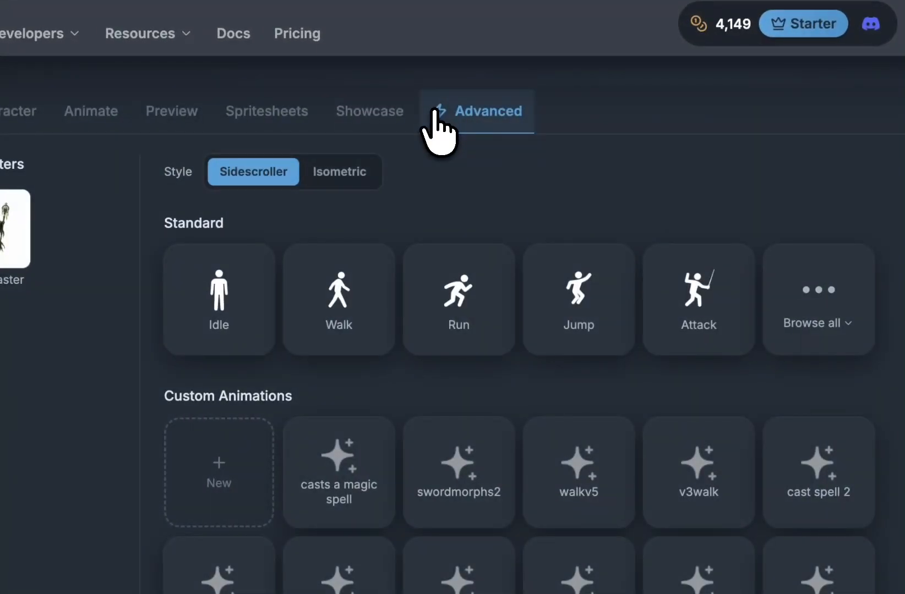
scroll(477, 437, "down", 3)
scroll(479, 451, "up", 3)
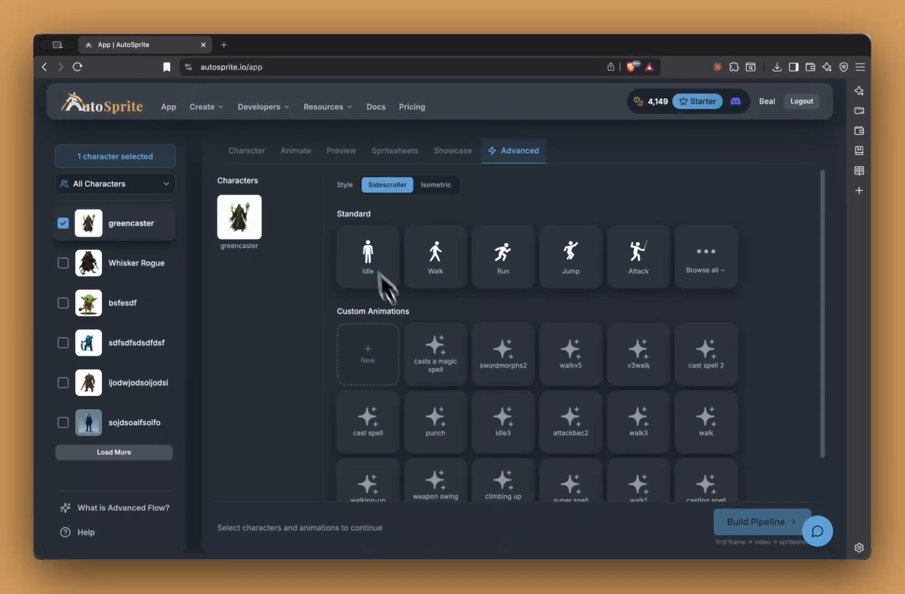
scroll(609, 425, "down", 3)
scroll(610, 424, "up", 3)
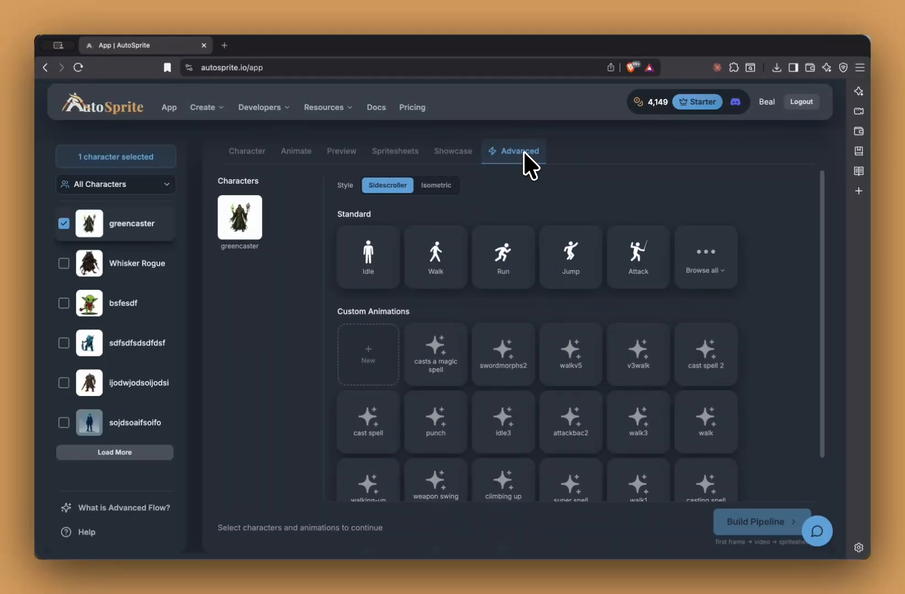
left_click(293, 150)
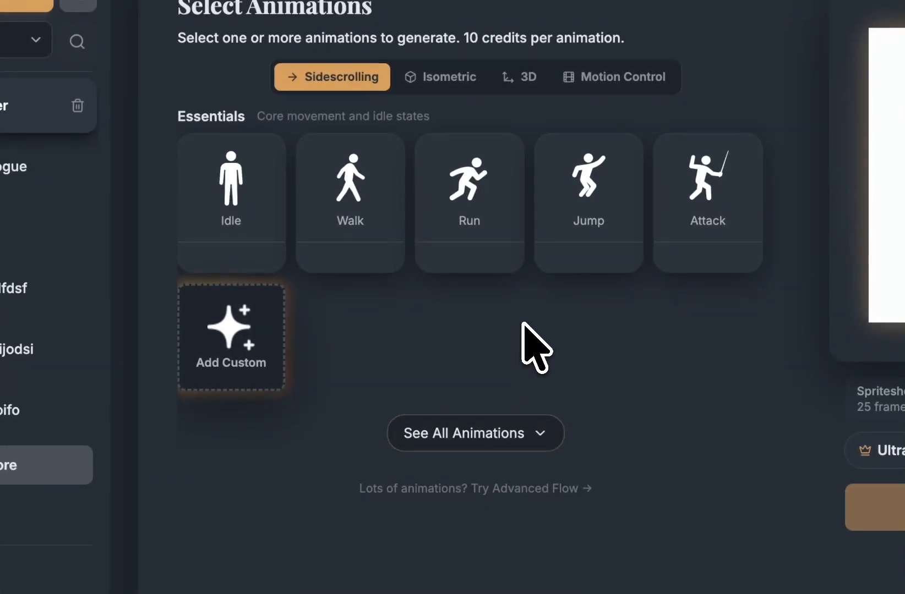
Step: Start a custom animation named 'casts a magic spell'
left_click(231, 360)
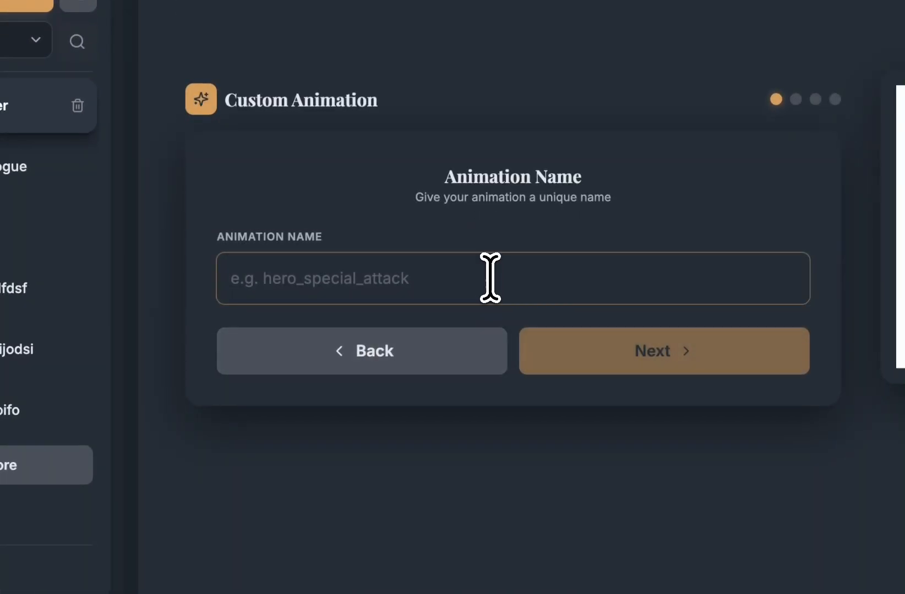
type("casts a magic spell")
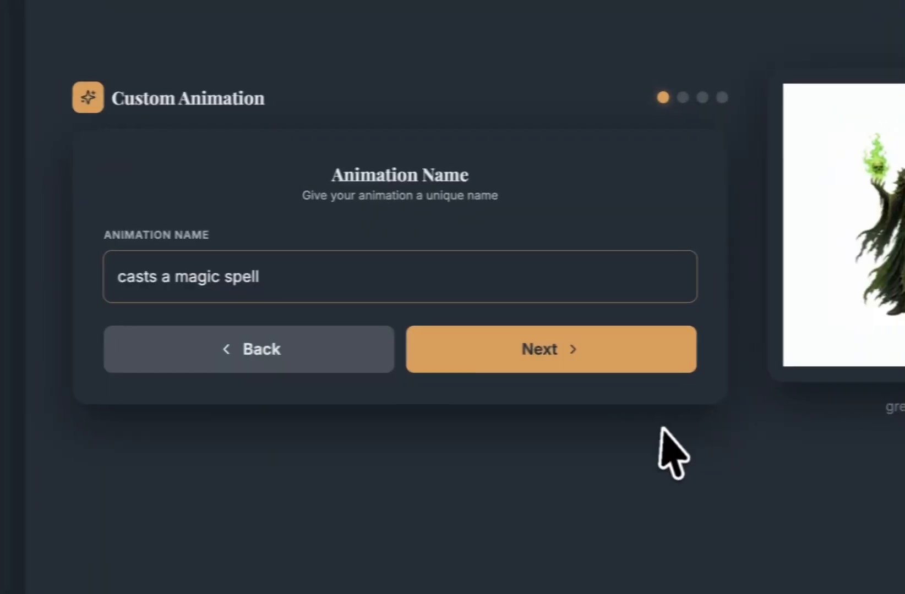
key("super+a")
left_click(607, 291)
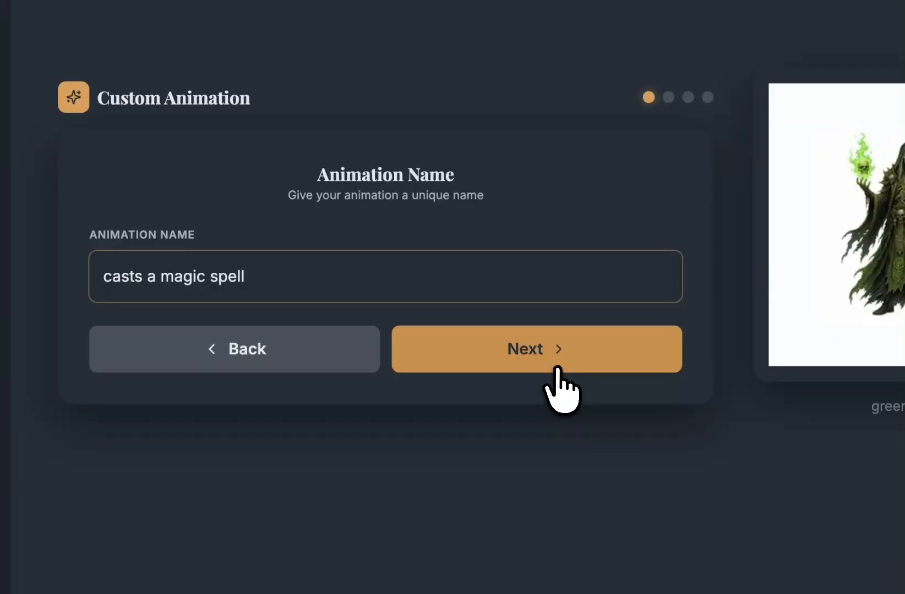
left_click(582, 366)
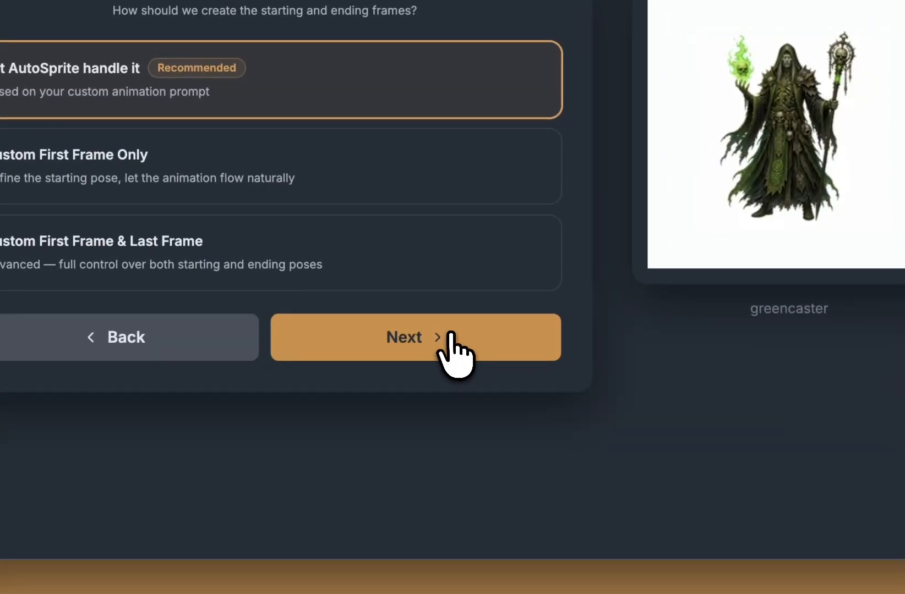
Step: Keep automatic first and last frames, set the action 'casts a magic spell', and create it
left_click(575, 449)
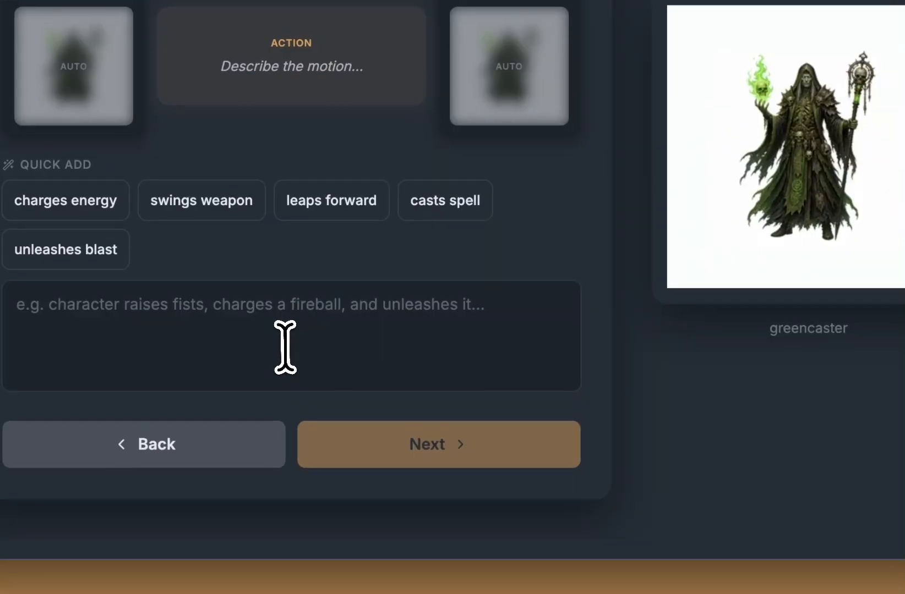
left_click(245, 403)
type("casts a m")
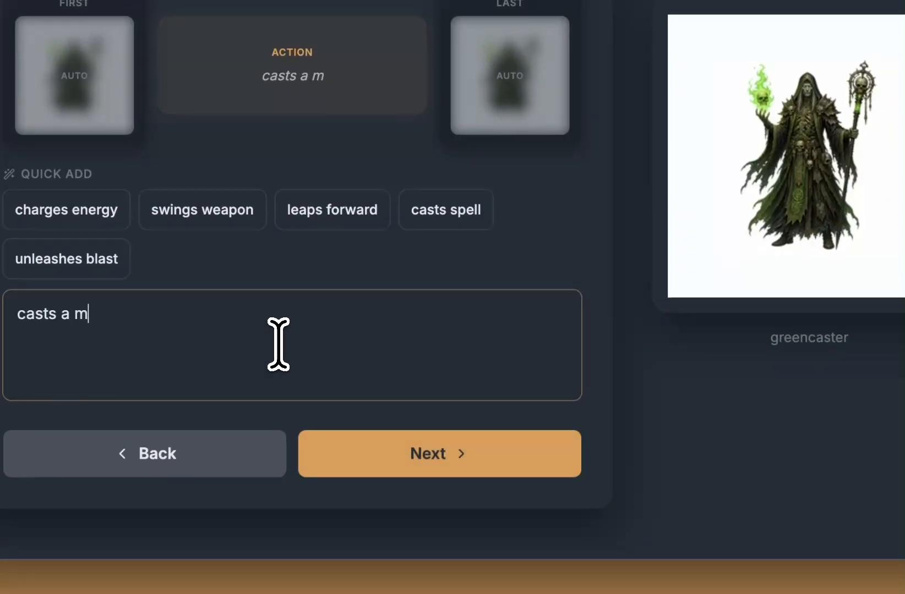
type("agic spella")
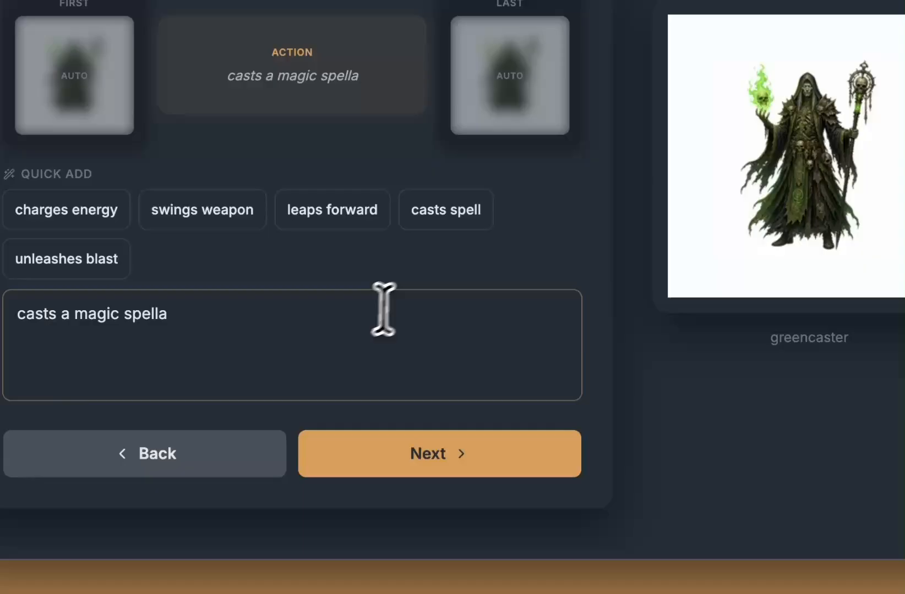
key("BackSpace")
key("ctrl+a")
left_click(369, 454)
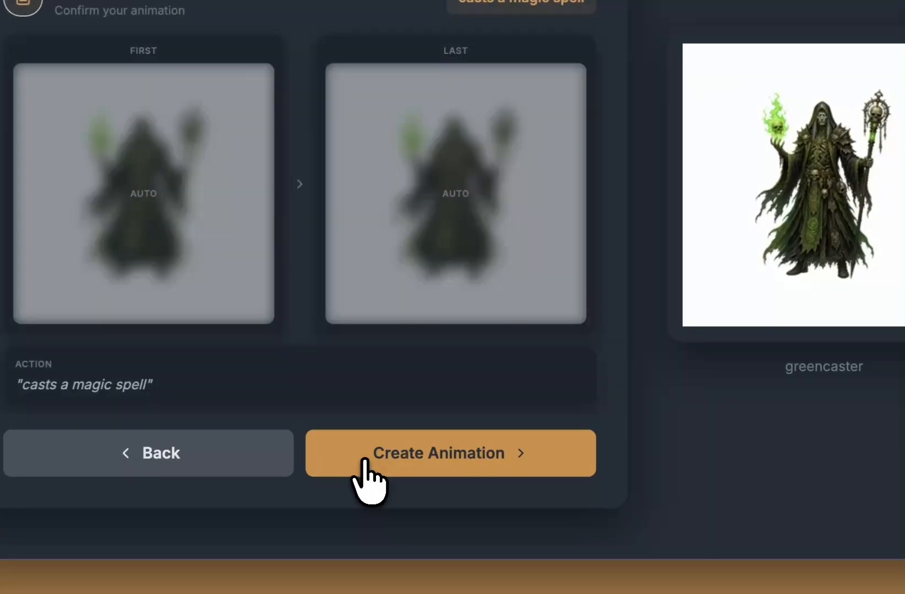
left_click(365, 462)
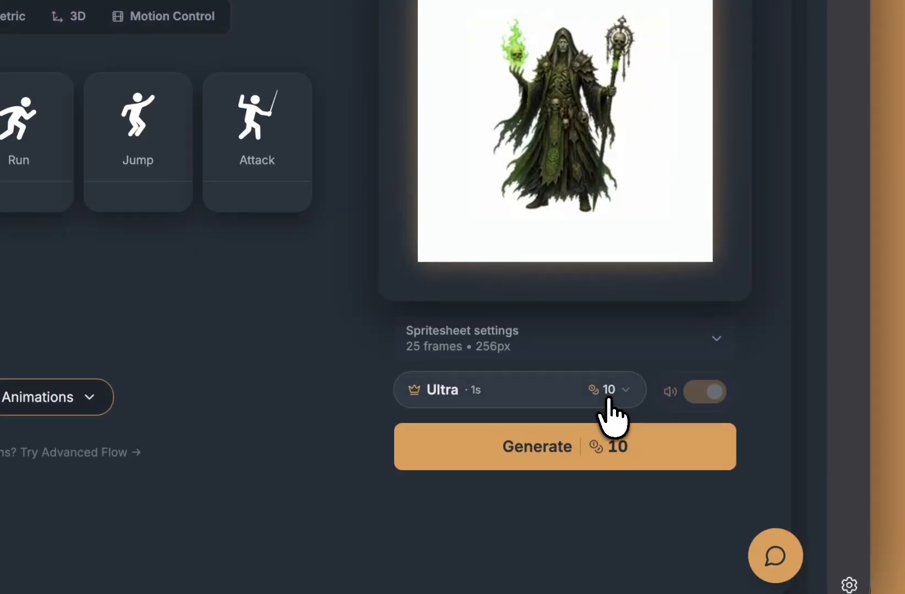
Step: Generate 'casts a magic spell' with the 2-second Ultra option
left_click(612, 392)
left_click(533, 257)
left_click(521, 334)
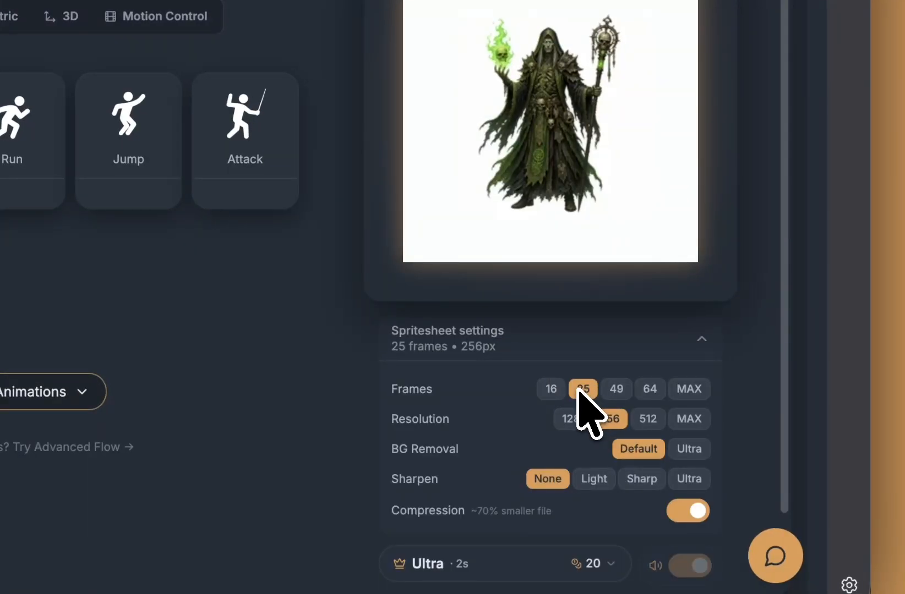
left_click(609, 348)
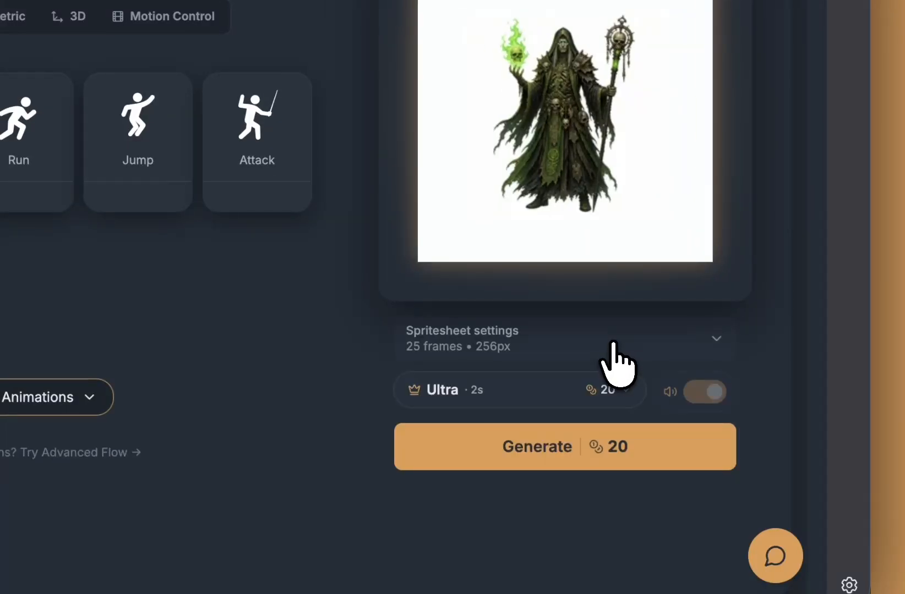
left_click(538, 453)
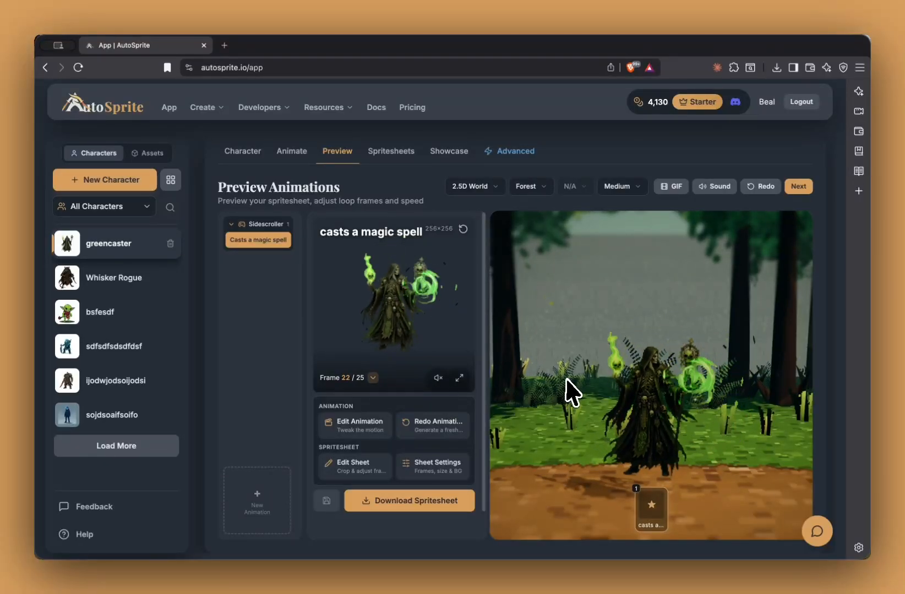
Step: In the Advanced flow, tick Whisker Rogue, bsfesdf and the three remaining characters
left_click(509, 159)
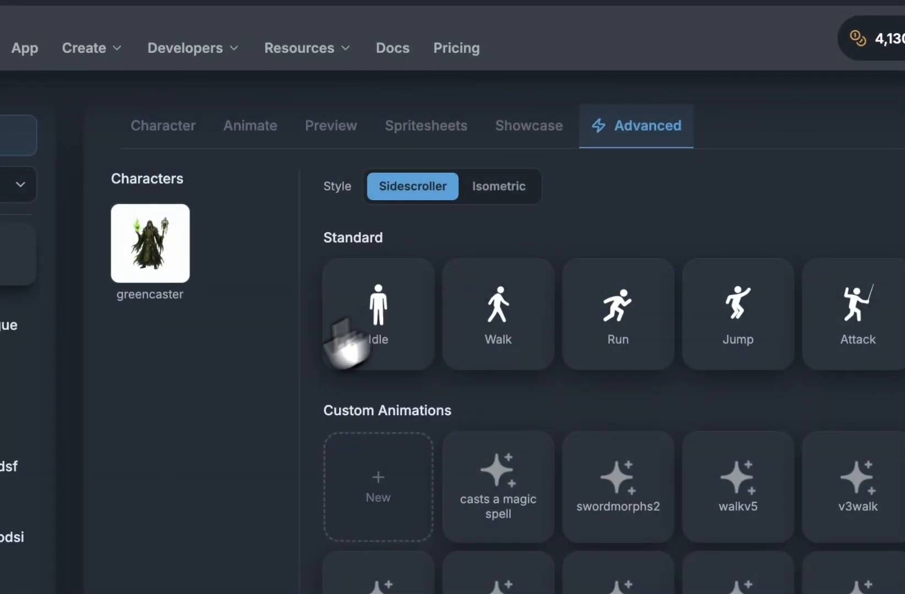
scroll(465, 444, "down", 4)
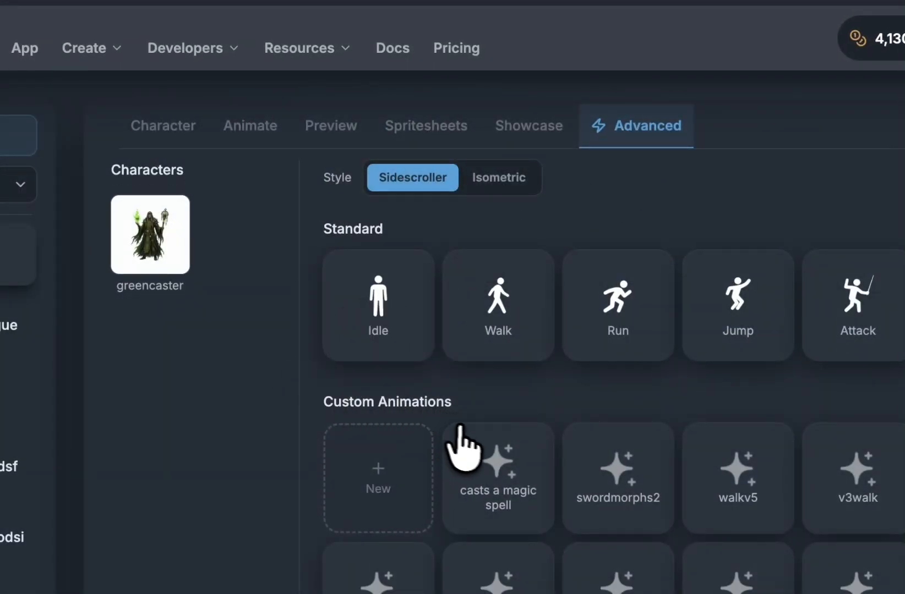
scroll(474, 505, "up", 4)
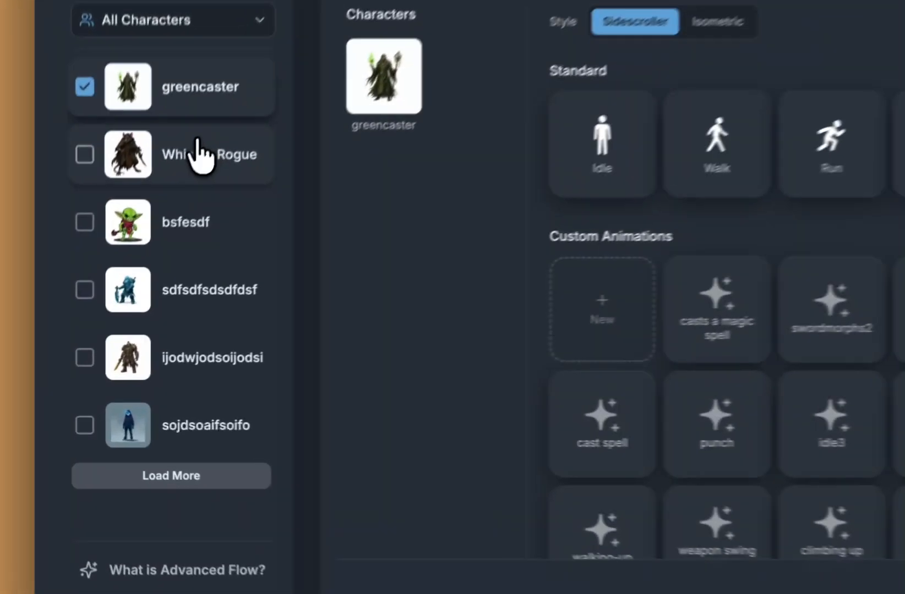
left_click(128, 261)
left_click(113, 307)
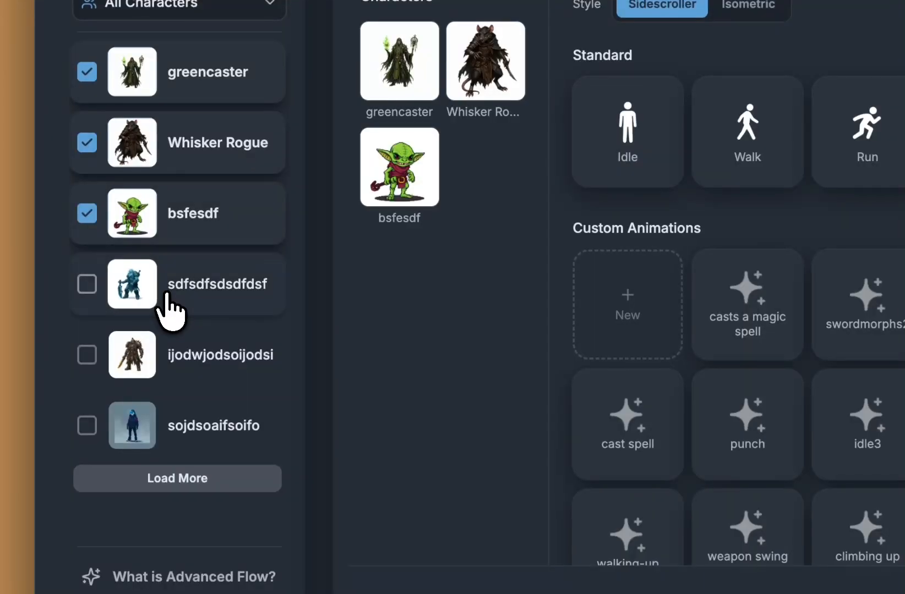
left_click(110, 344)
left_click(187, 372)
left_click(194, 432)
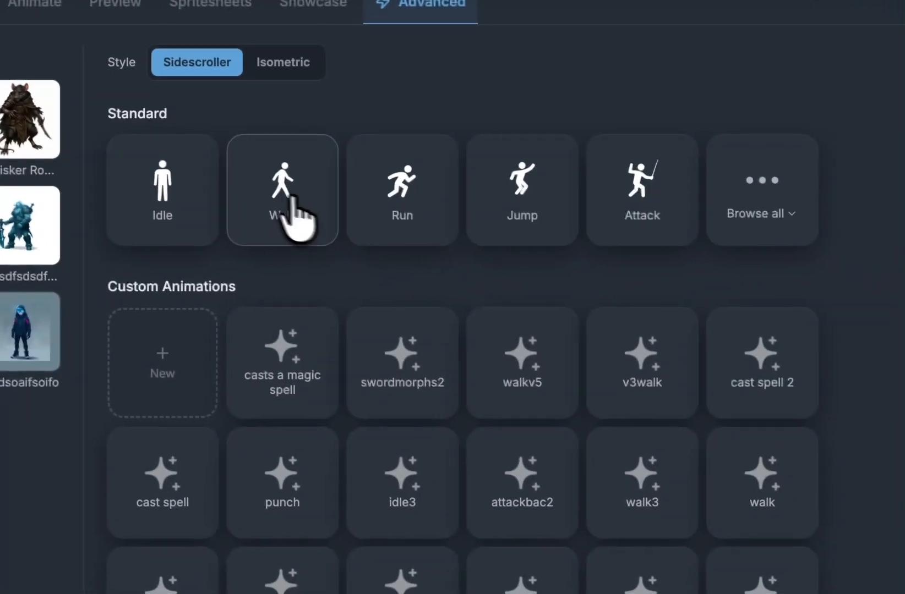
Step: Choose Walk and untick the last three characters, keeping greencaster, Whisker Rogue and bsfesdf
left_click(668, 262)
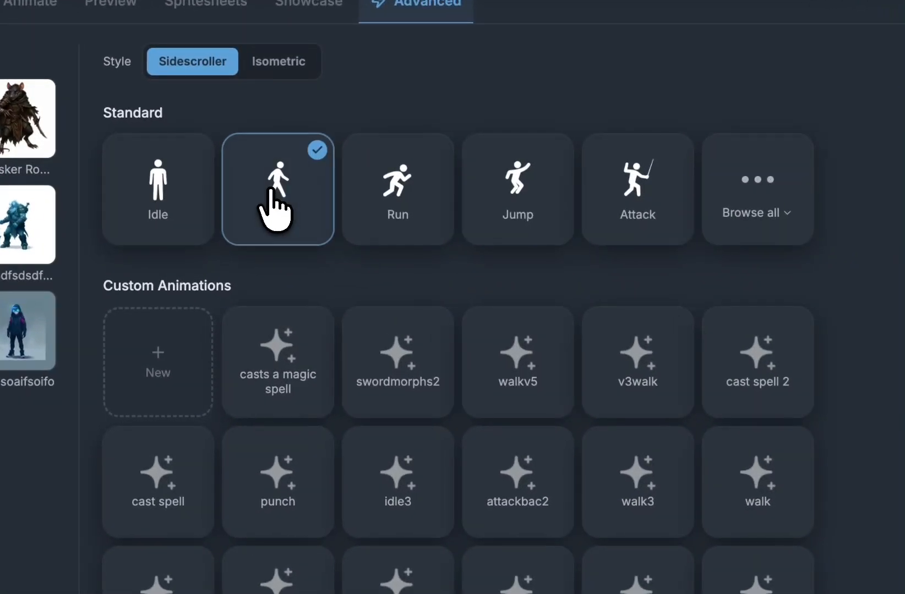
scroll(436, 290, "down", 4)
scroll(424, 297, "up", 4)
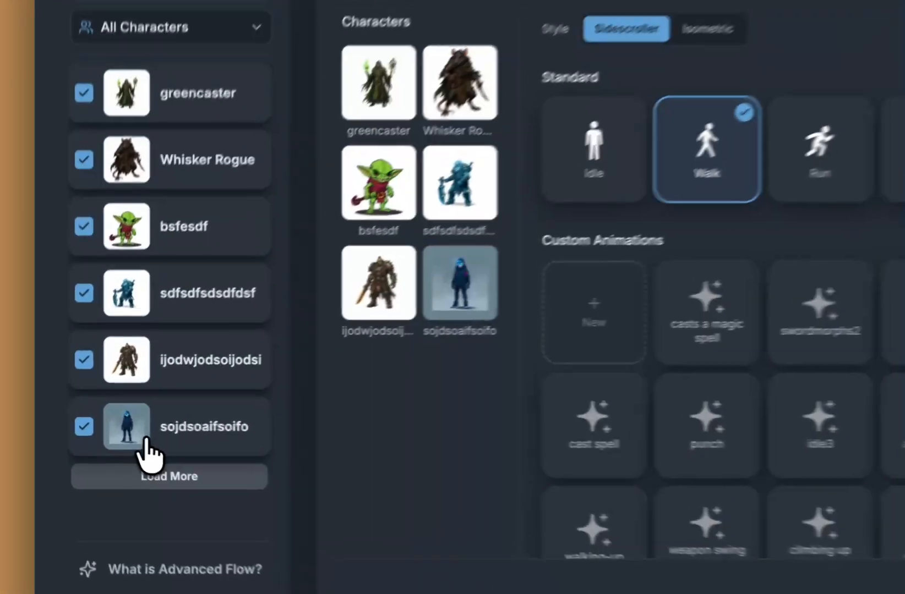
left_click(85, 424)
left_click(145, 384)
left_click(145, 340)
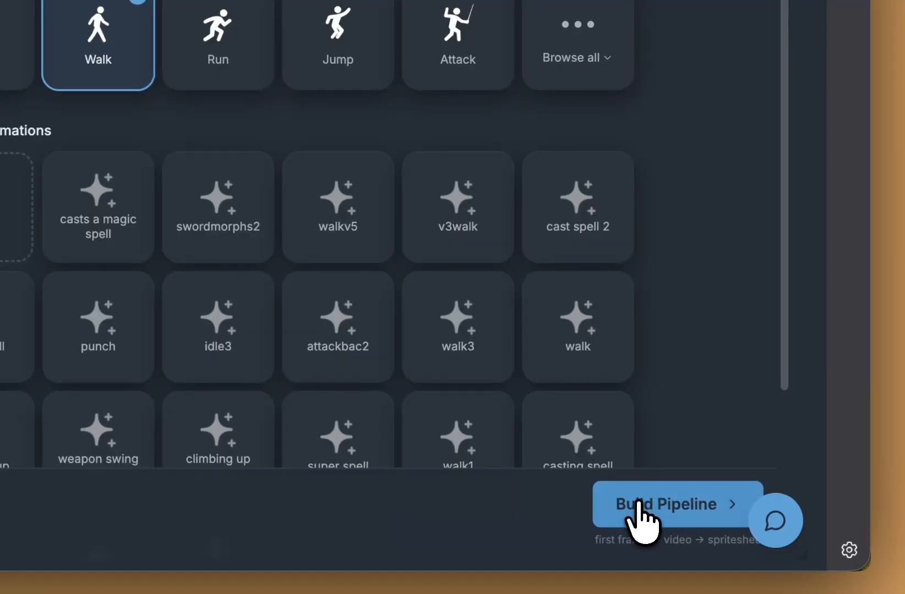
Step: Build the Walk pipeline for the three characters and review its rows
left_click(638, 502)
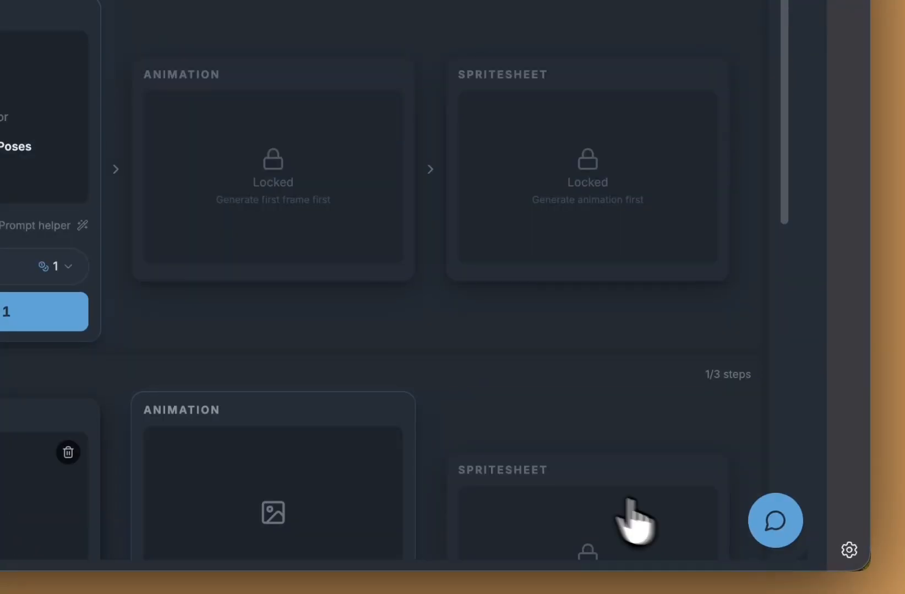
scroll(456, 357, "down", 5)
scroll(454, 358, "up", 2)
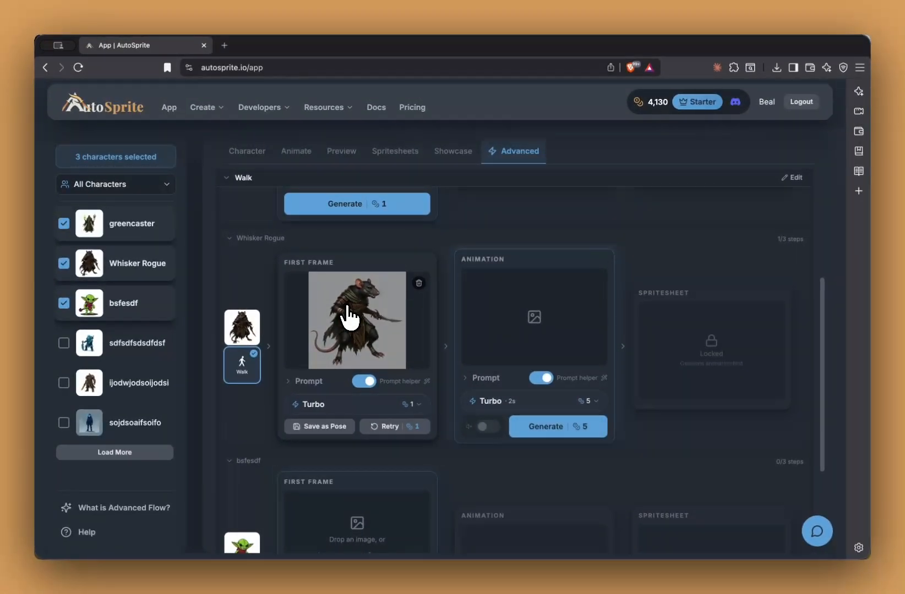
scroll(348, 316, "up", 4)
scroll(350, 317, "down", 7)
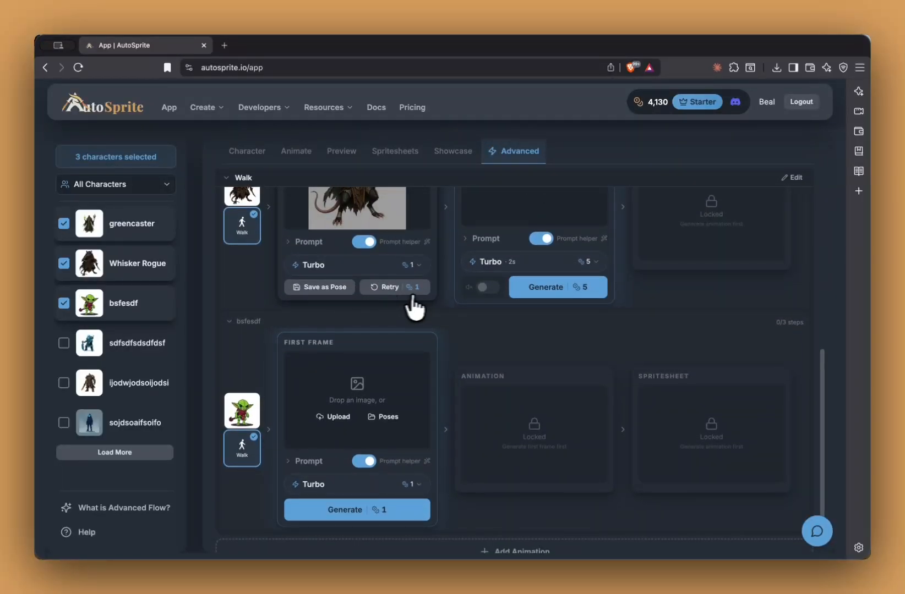
scroll(423, 306, "up", 3)
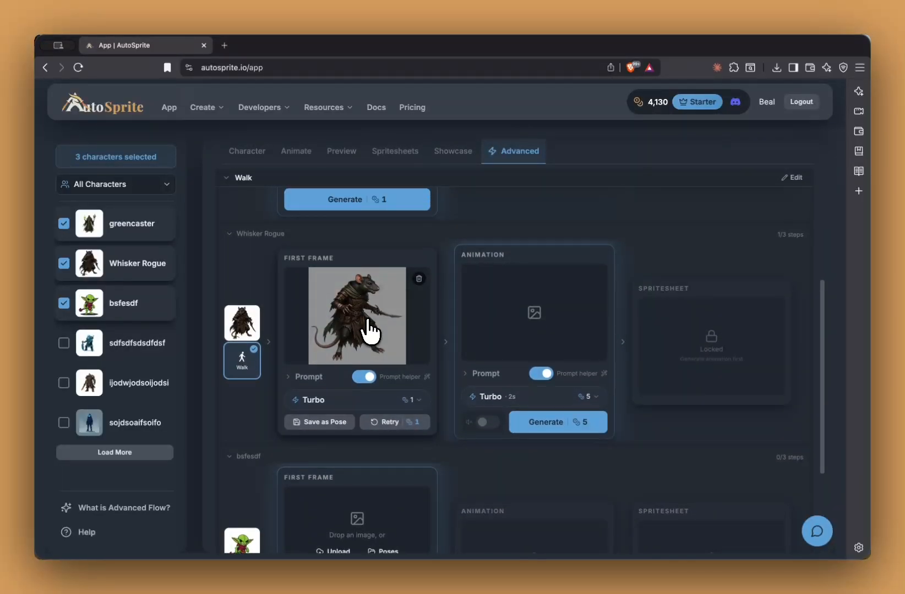
scroll(369, 330, "up", 4)
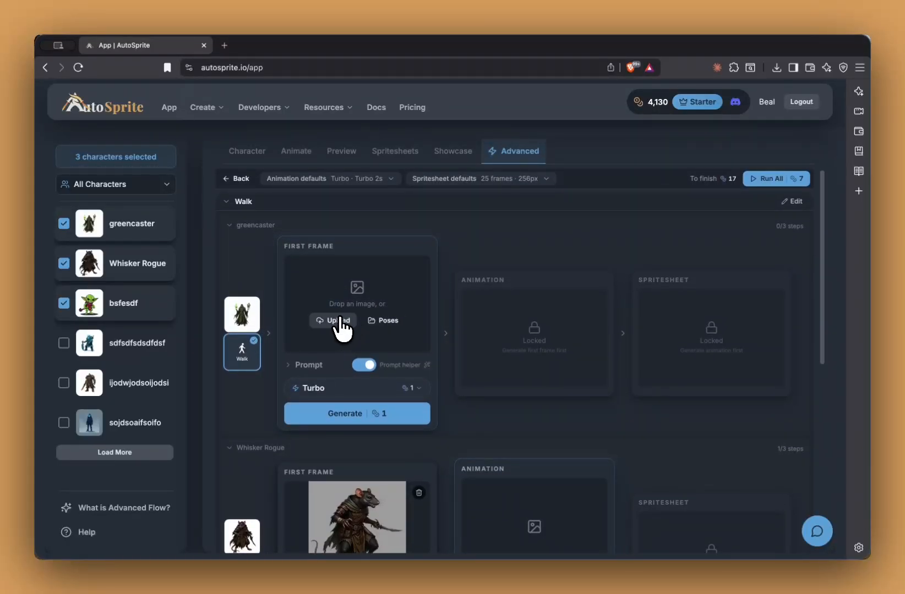
scroll(341, 326, "down", 1)
Step: Check the Run All total cost, then cancel without generating
scroll(456, 390, "down", 2)
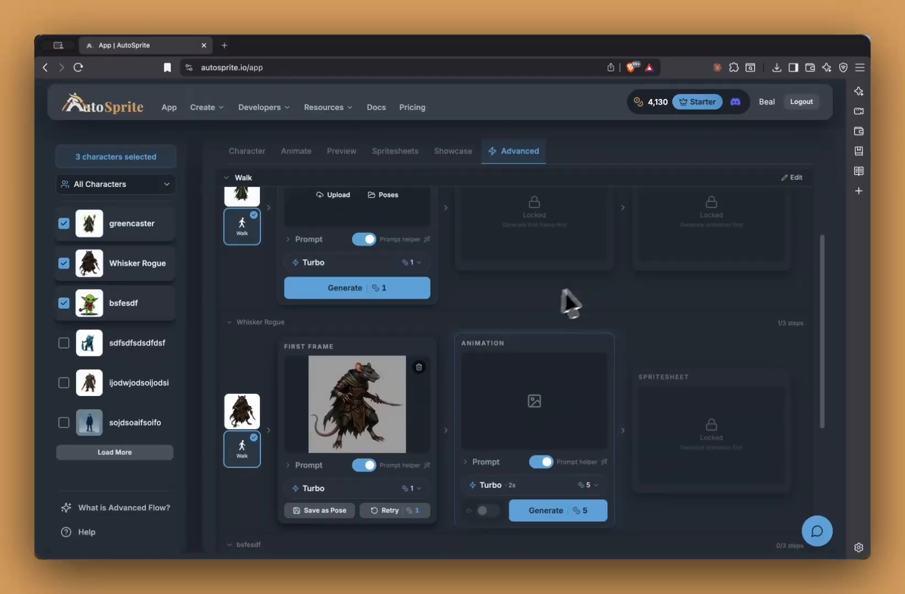
scroll(567, 303, "down", 5)
scroll(512, 336, "up", 4)
scroll(474, 385, "down", 5)
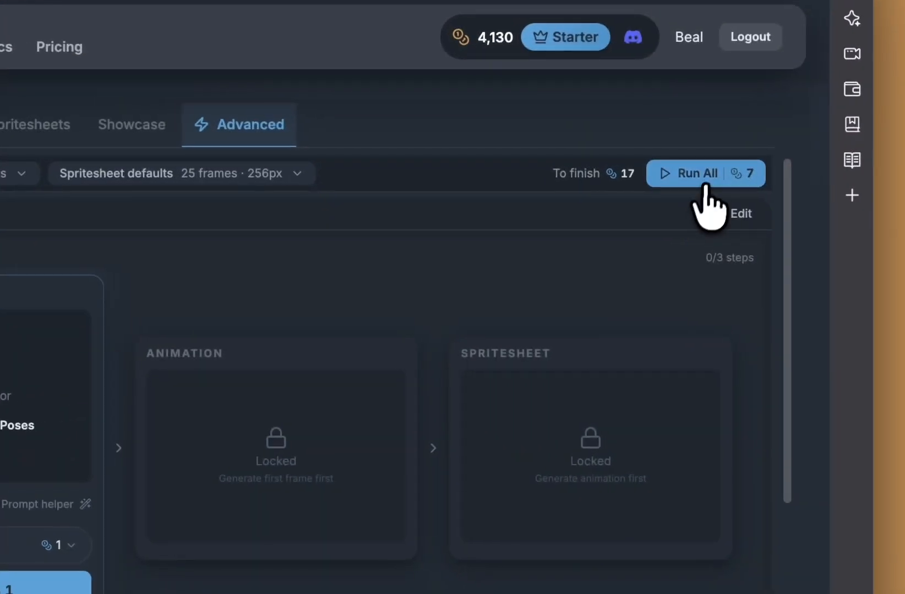
left_click(705, 185)
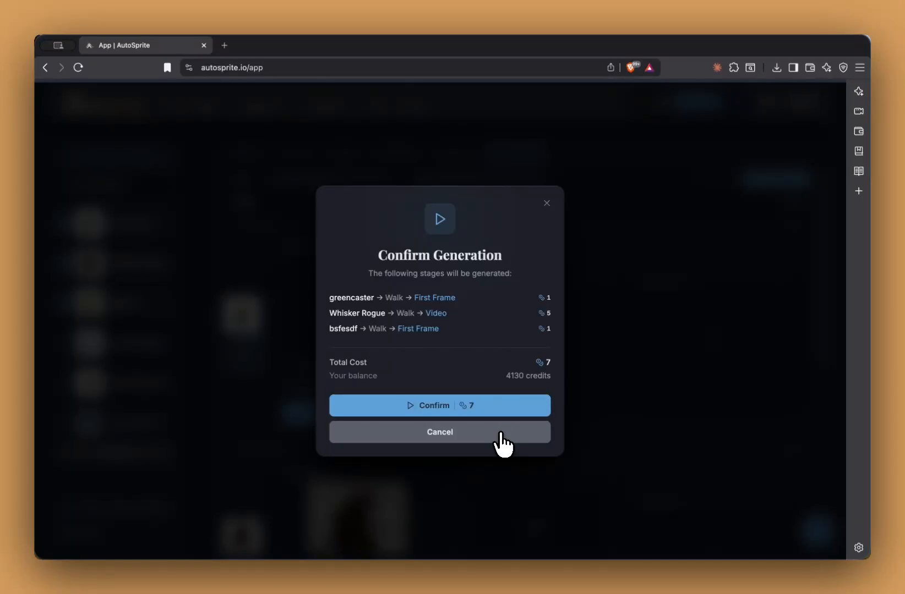
left_click(502, 432)
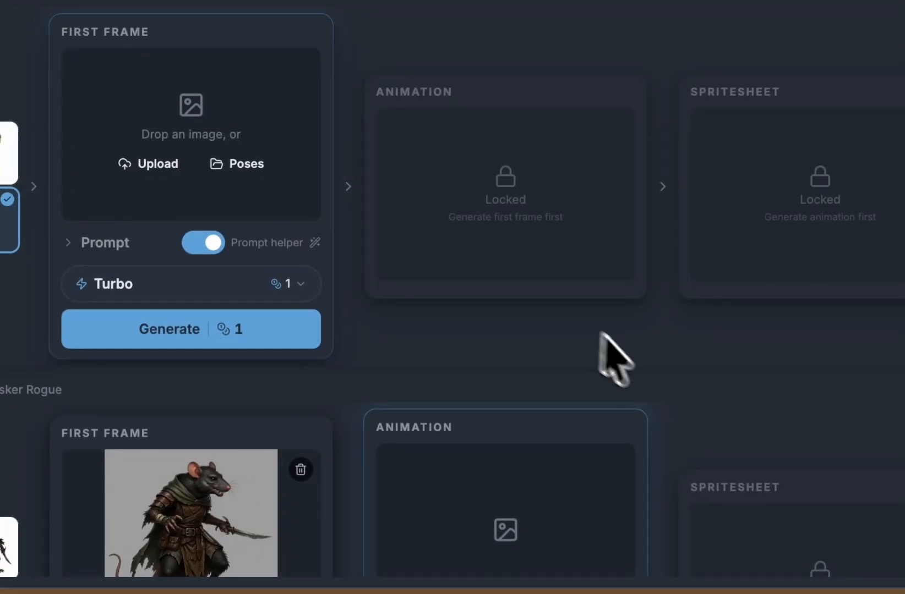
Step: Generate greencaster's right-facing side-scroller walk first frame from its prompt
scroll(641, 379, "down", 5)
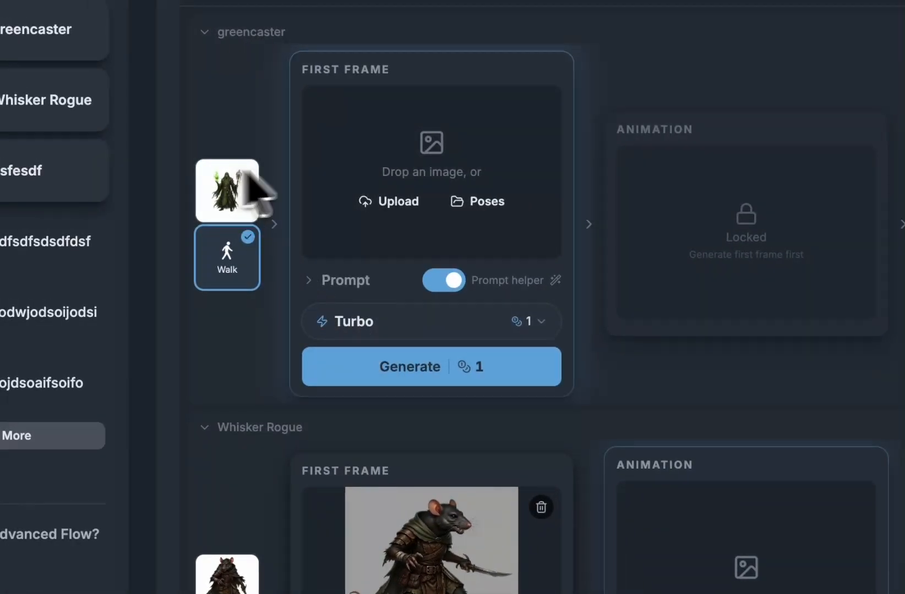
left_click(328, 280)
scroll(434, 284, "down", 1)
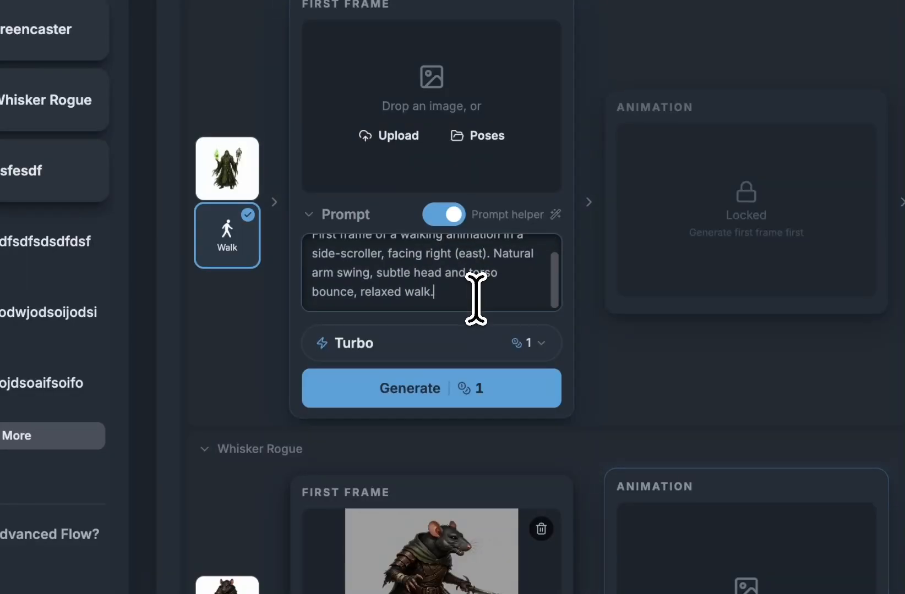
left_click(468, 396)
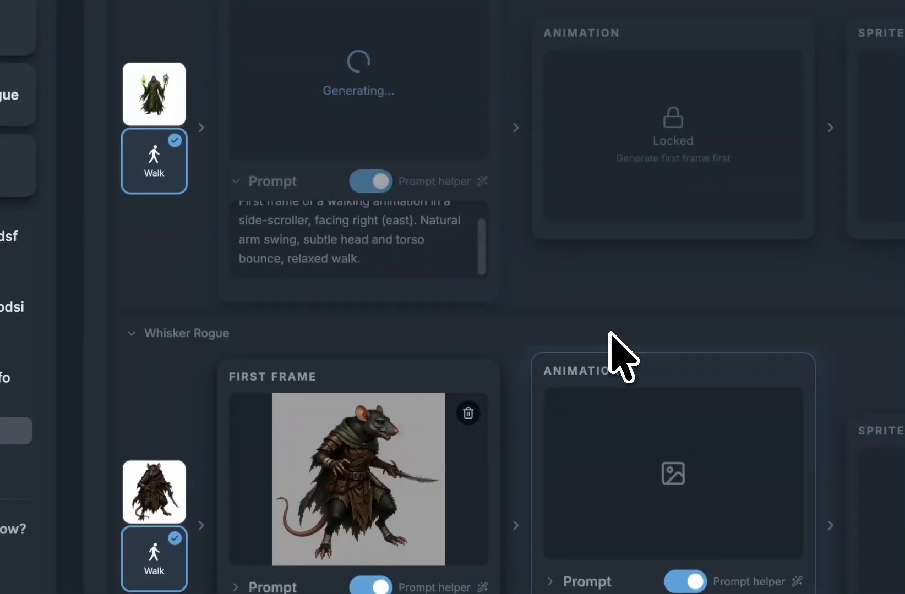
Step: Retry Whisker Rogue's first Walk frame using the Pro model instead of Turbo
scroll(622, 357, "down", 6)
left_click(288, 220)
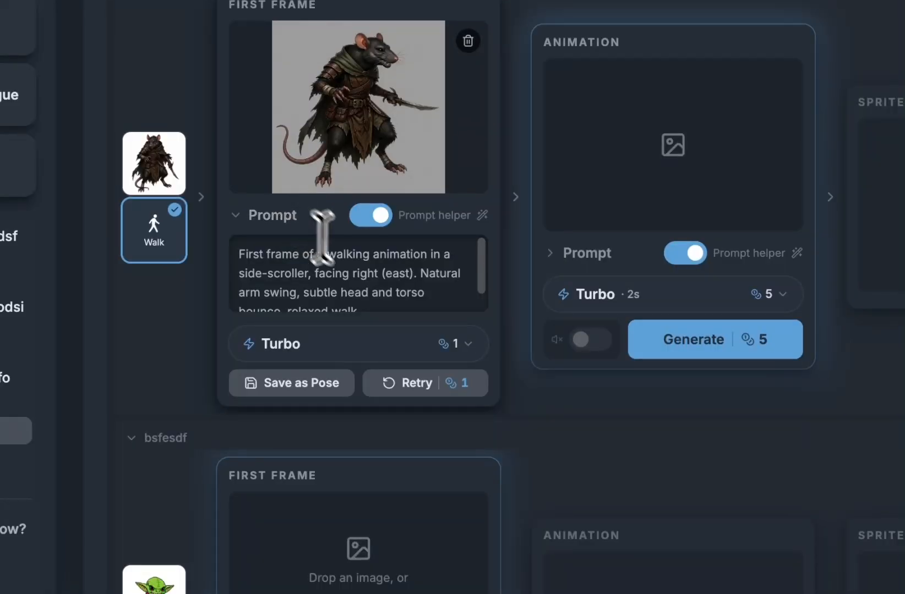
scroll(359, 279, "down", 1)
left_click(380, 344)
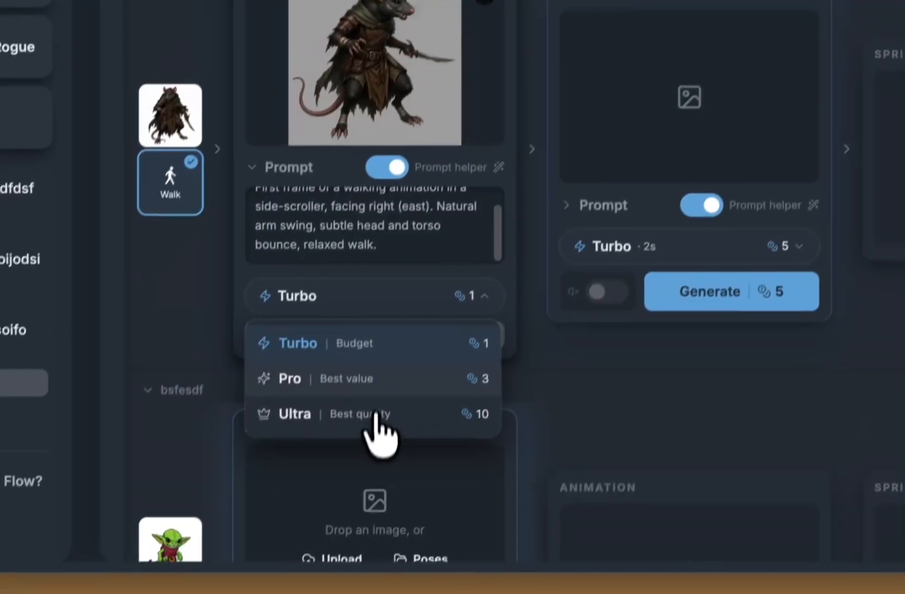
left_click(360, 429)
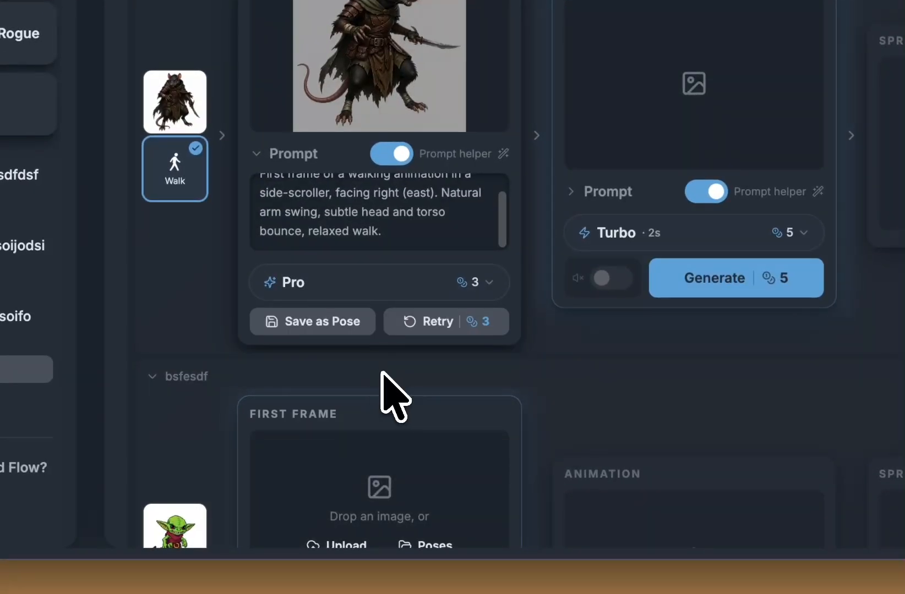
left_click(412, 325)
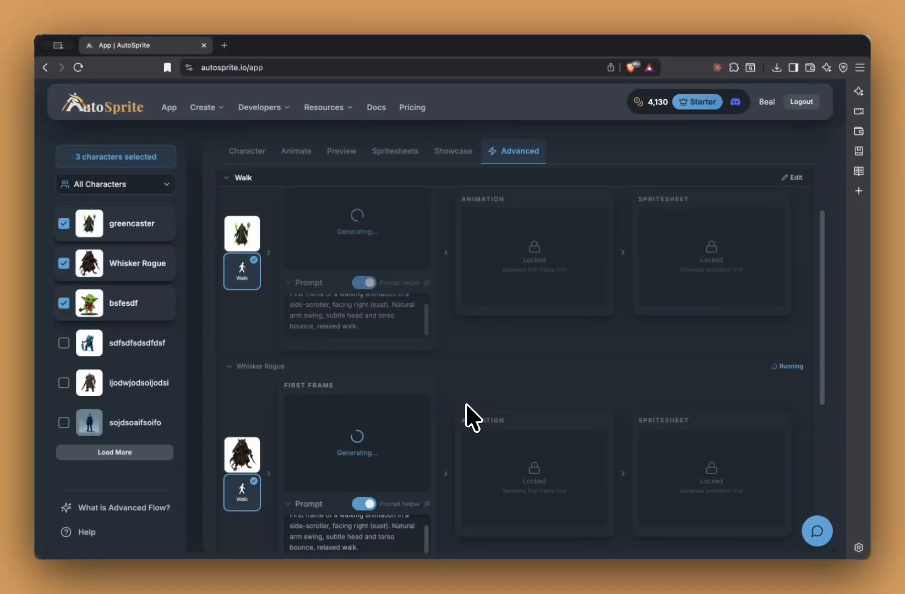
scroll(466, 405, "up", 2)
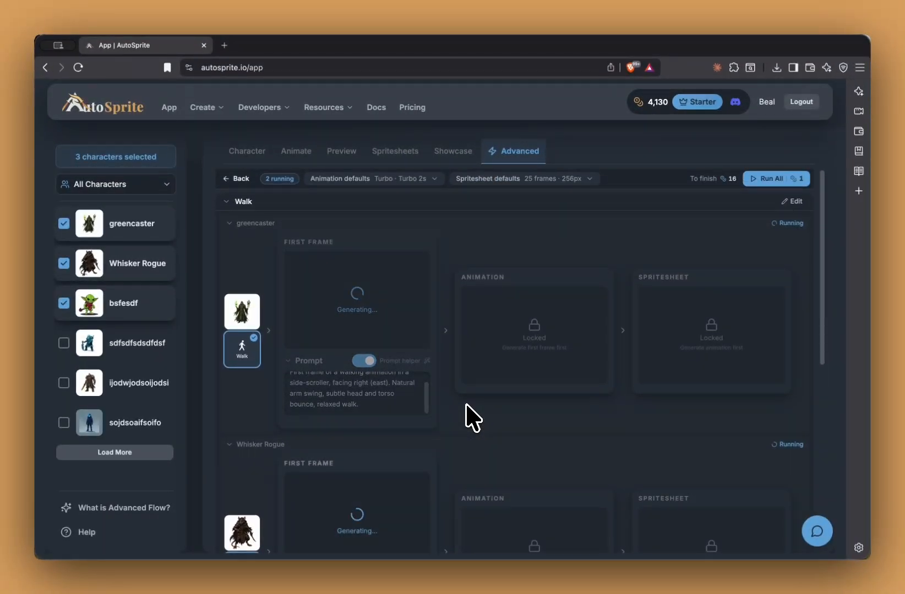
scroll(472, 418, "down", 1)
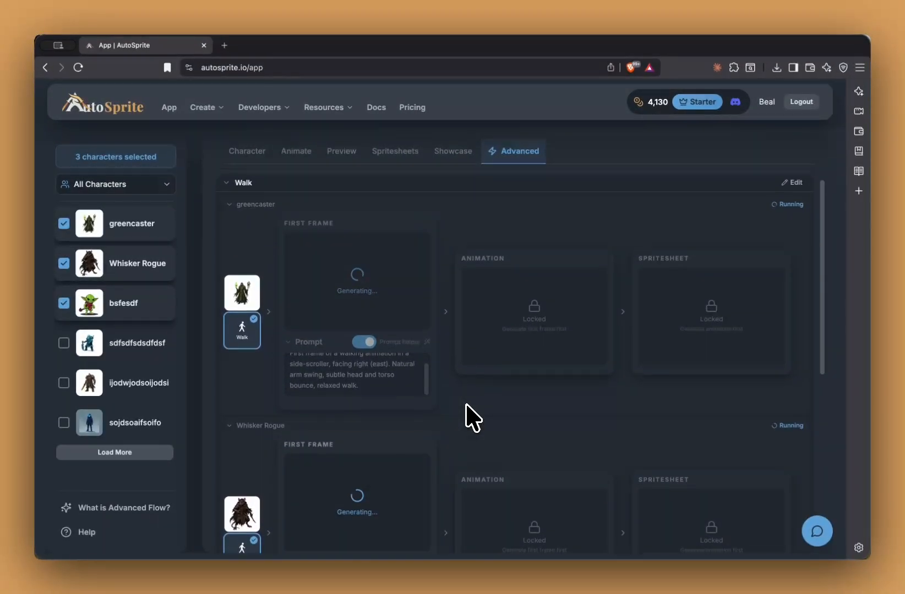
scroll(468, 418, "down", 1)
scroll(468, 418, "up", 2)
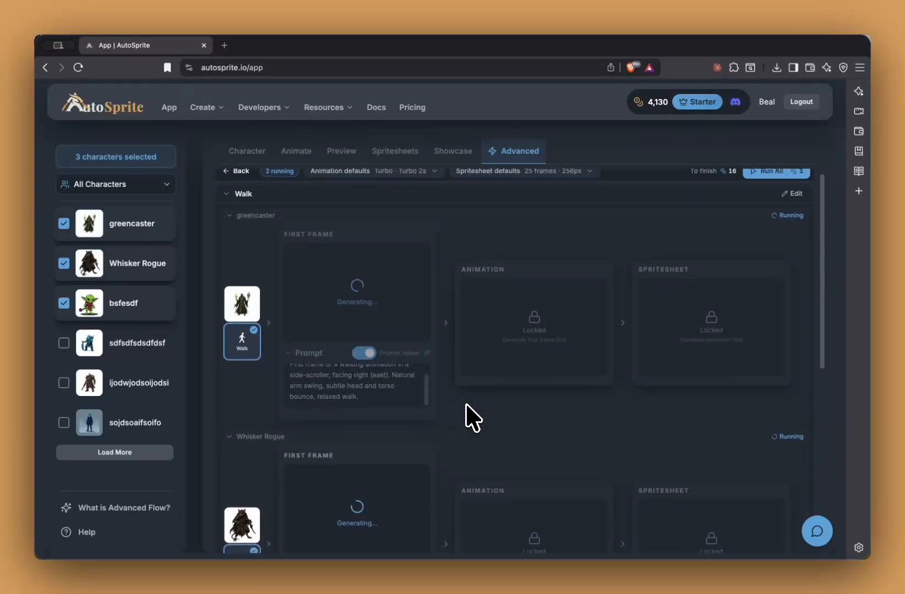
scroll(472, 418, "down", 4)
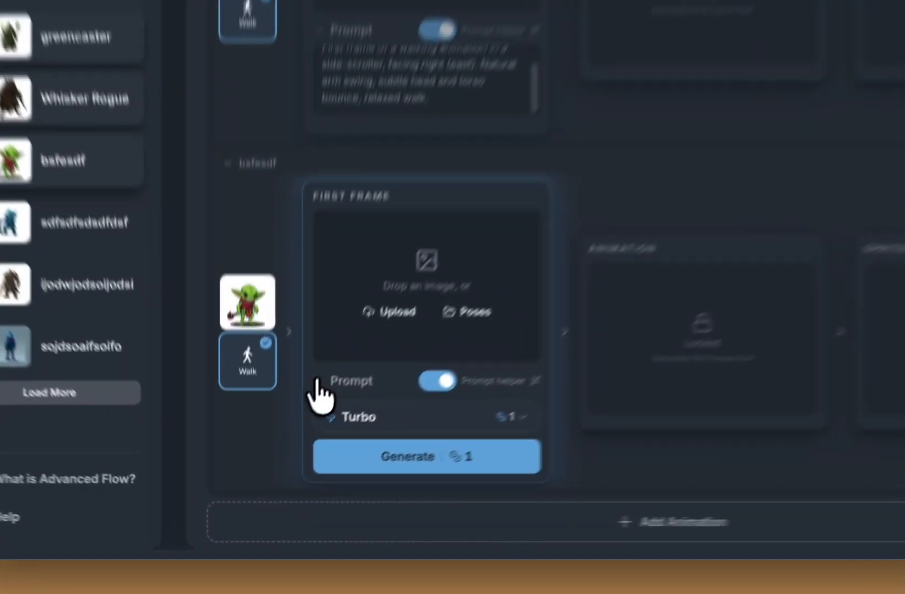
Step: Replace bsfesdf's first-frame prompt with 'first frame of walking, he has his knee really high' and generate
left_click(288, 445)
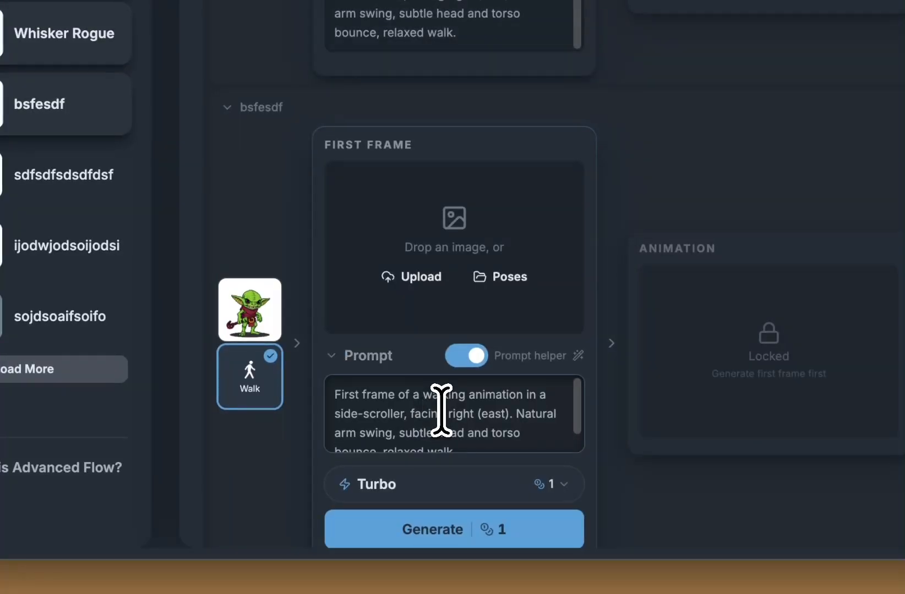
scroll(349, 426, "down", 1)
scroll(523, 442, "up", 1)
triple_click(526, 445)
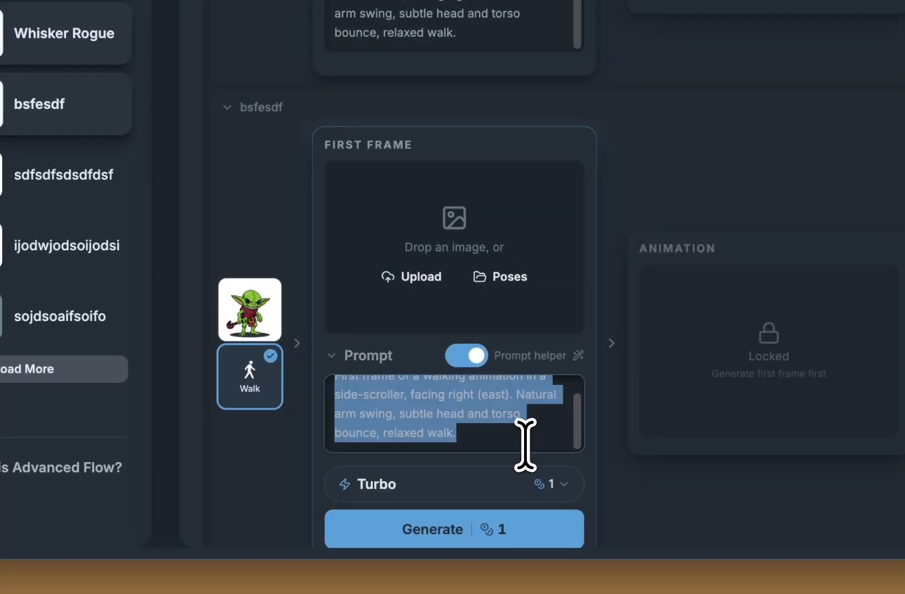
key("BackSpace")
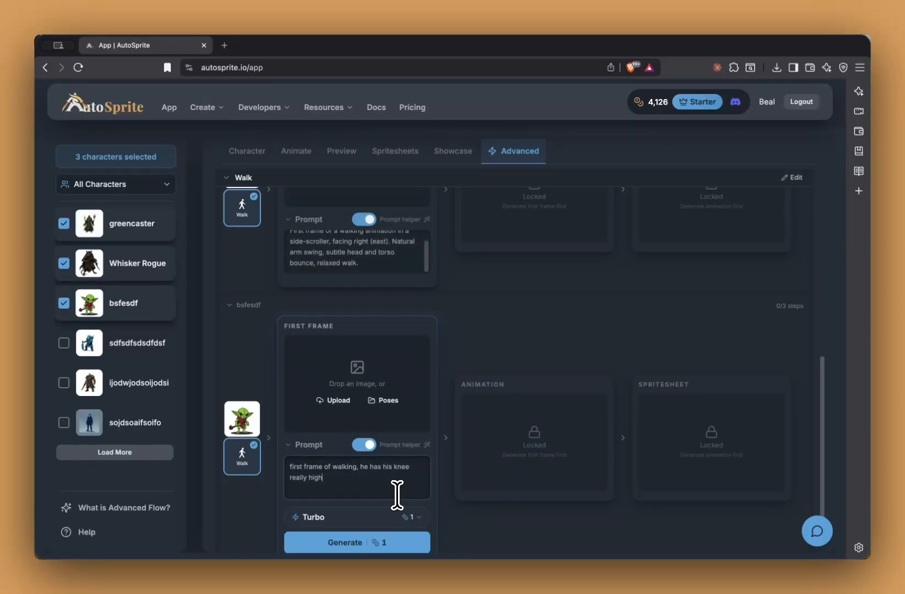
scroll(385, 500, "down", 2)
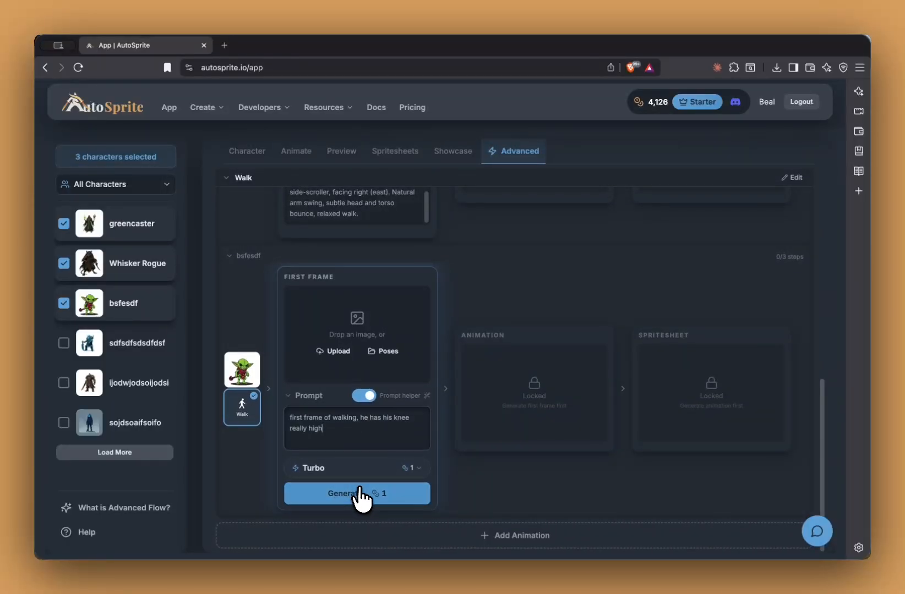
left_click(361, 496)
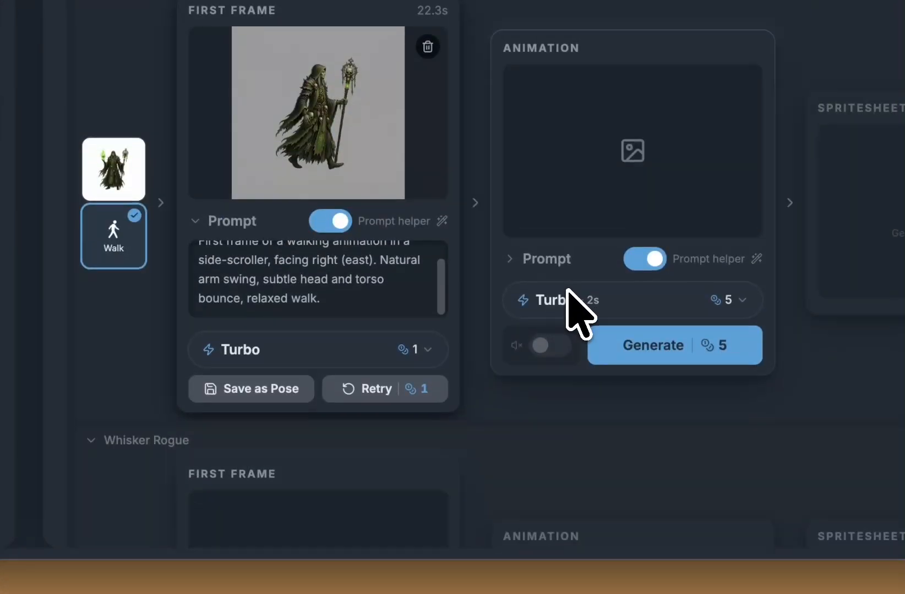
scroll(567, 289, "down", 3)
scroll(567, 289, "up", 3)
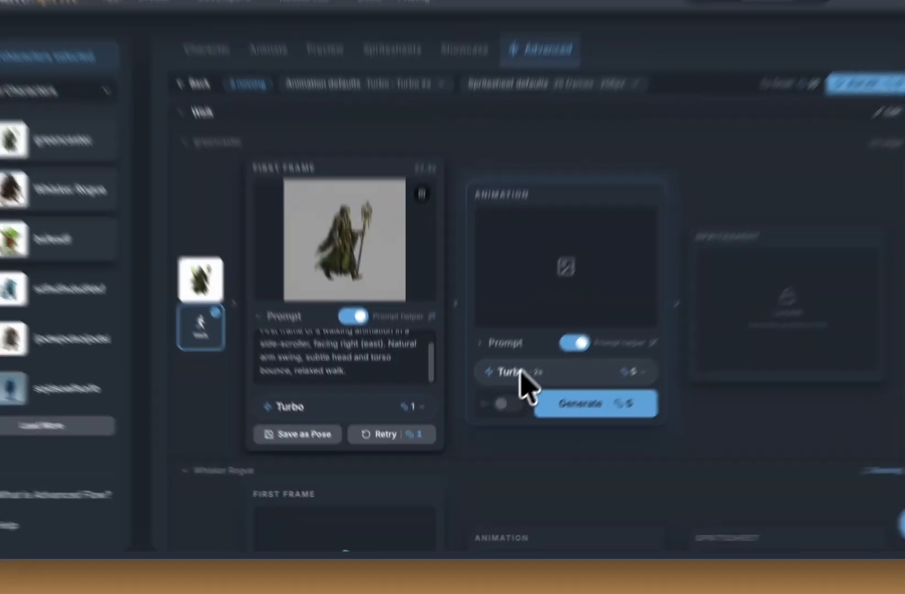
scroll(566, 289, "down", 3)
scroll(497, 409, "down", 8)
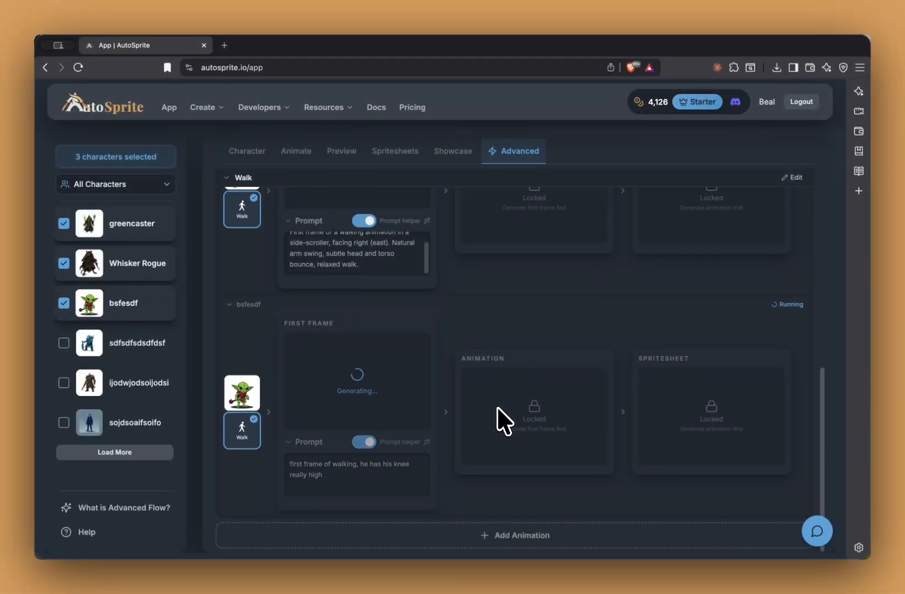
scroll(497, 421, "up", 1)
scroll(464, 355, "up", 2)
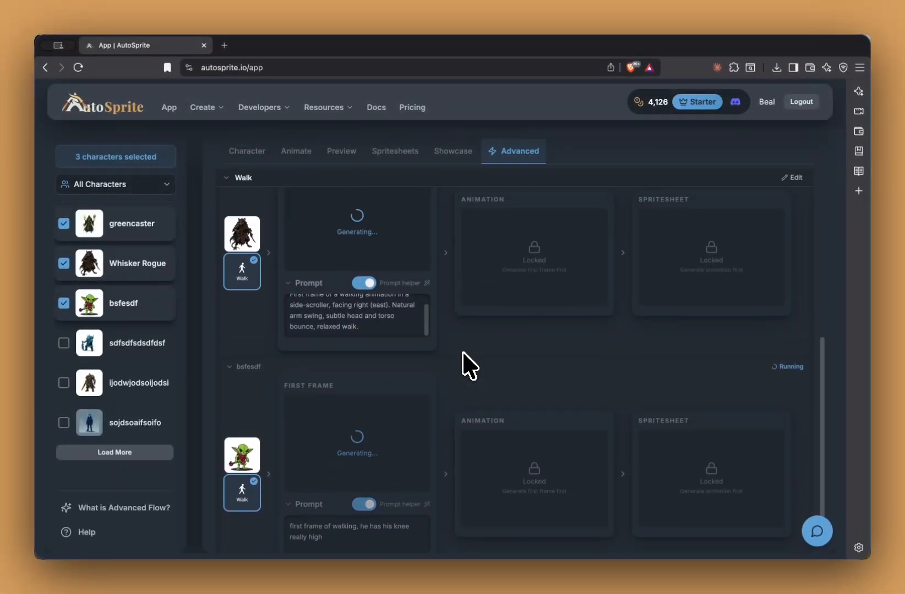
scroll(418, 299, "up", 4)
scroll(414, 286, "up", 3)
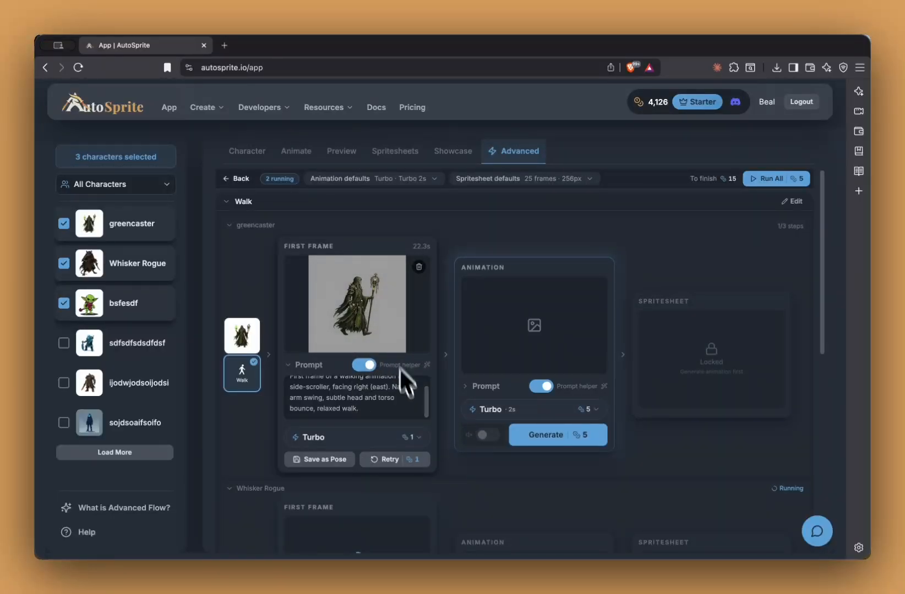
scroll(402, 453, "down", 7)
scroll(401, 454, "up", 5)
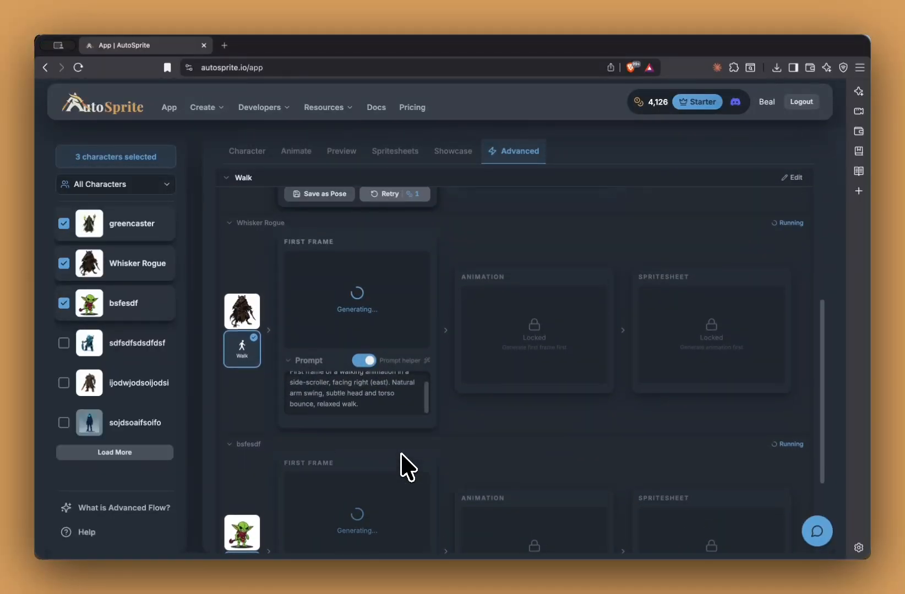
scroll(401, 453, "up", 3)
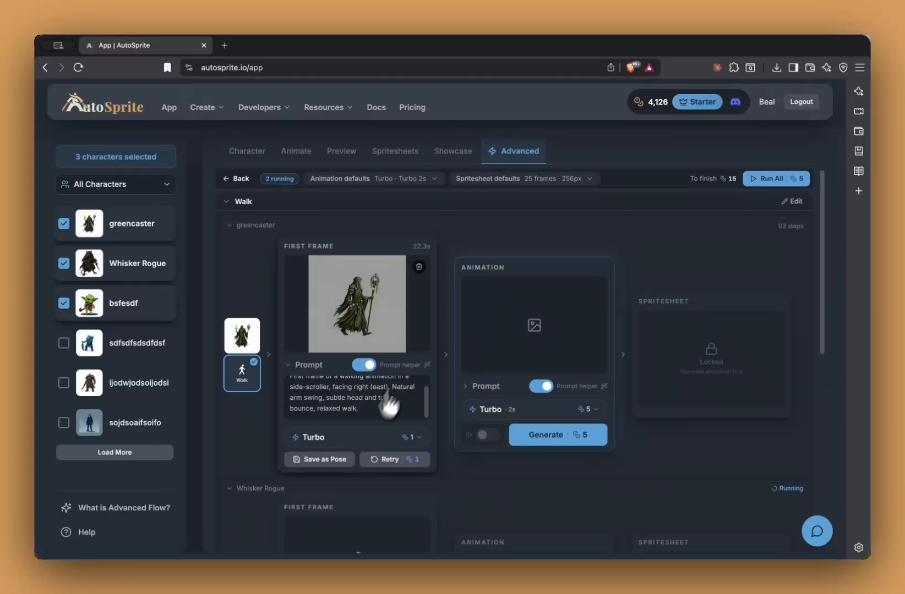
Step: Save greencaster's walk first frame as the pose 'Walk - First Frame'
left_click(336, 460)
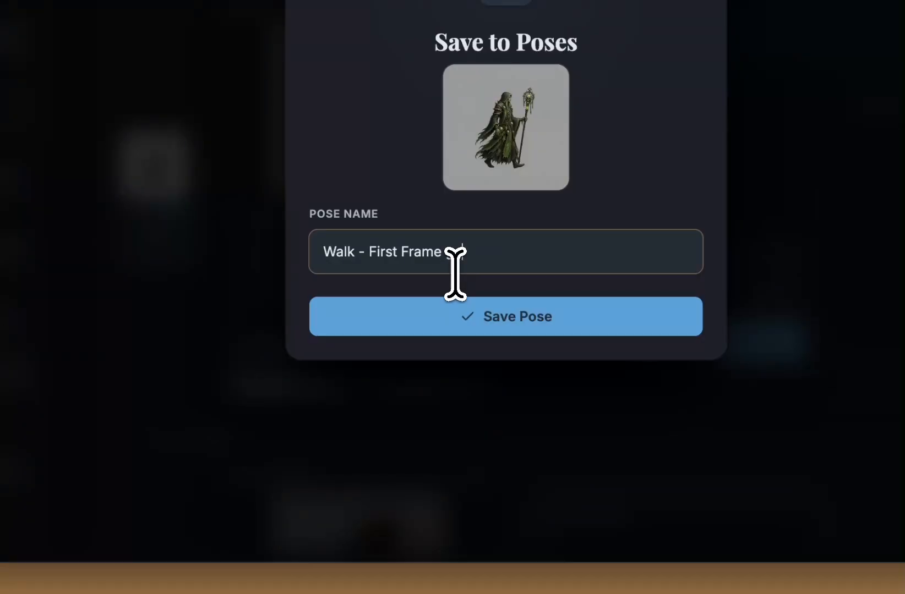
left_click(603, 331)
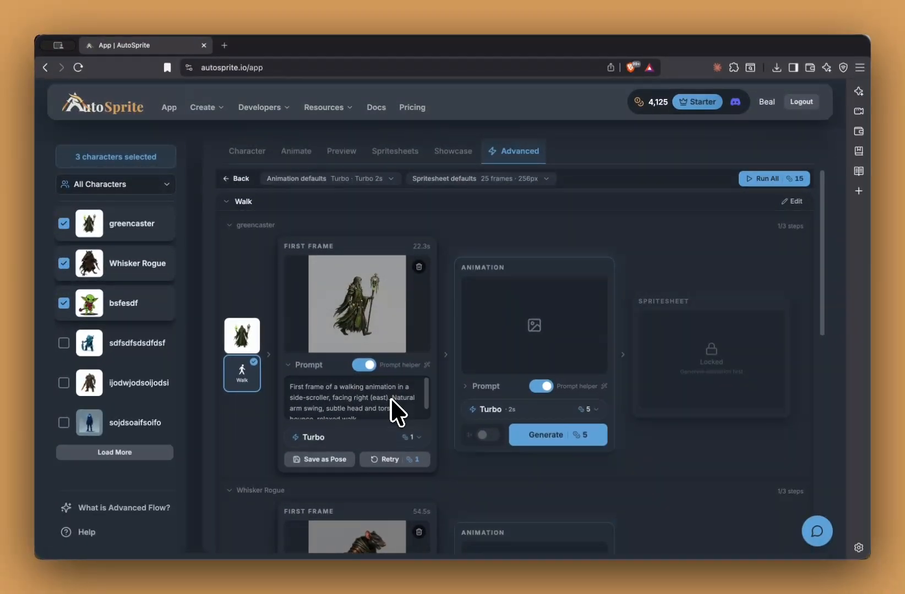
scroll(433, 427, "down", 10)
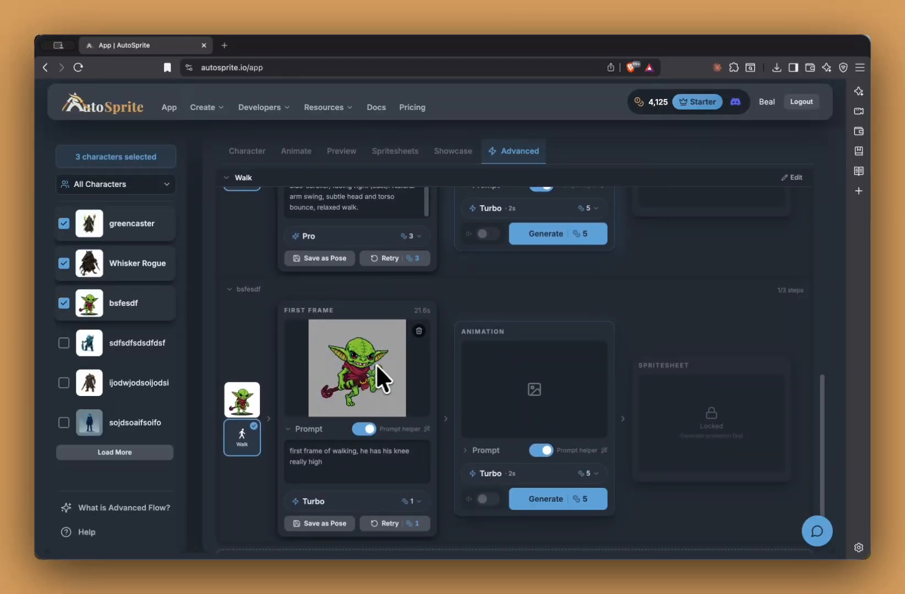
scroll(461, 345, "up", 6)
scroll(463, 346, "down", 1)
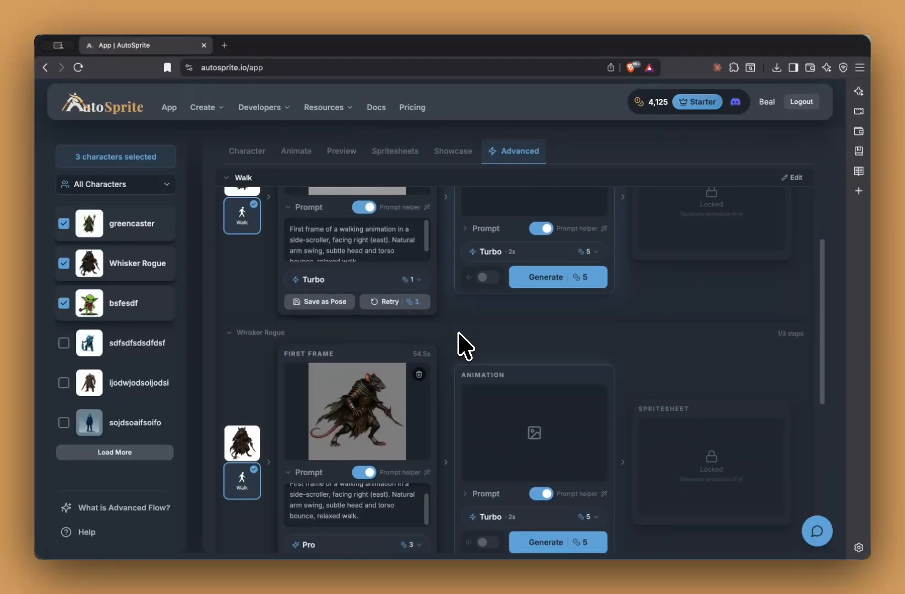
scroll(461, 342, "up", 5)
scroll(459, 418, "down", 10)
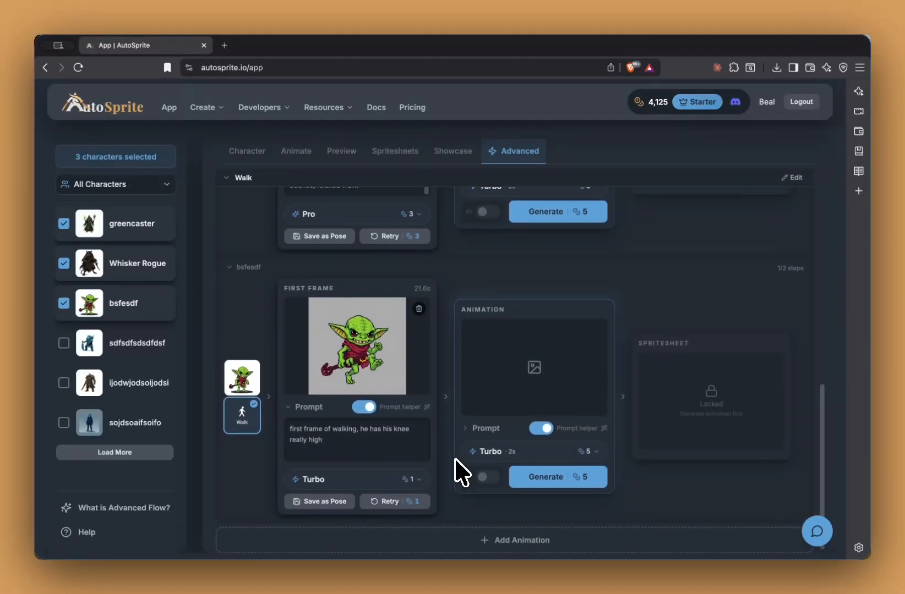
scroll(455, 458, "up", 10)
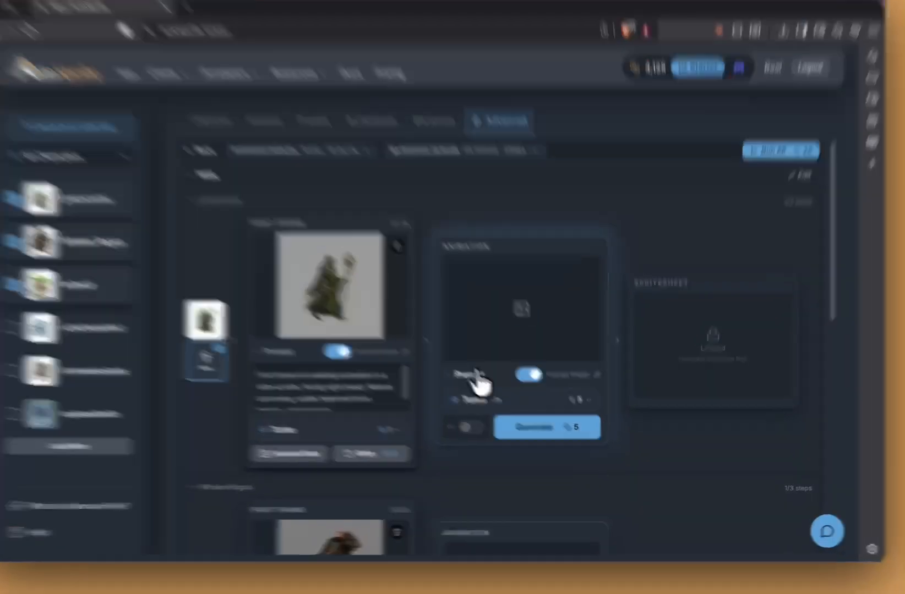
left_click(479, 387)
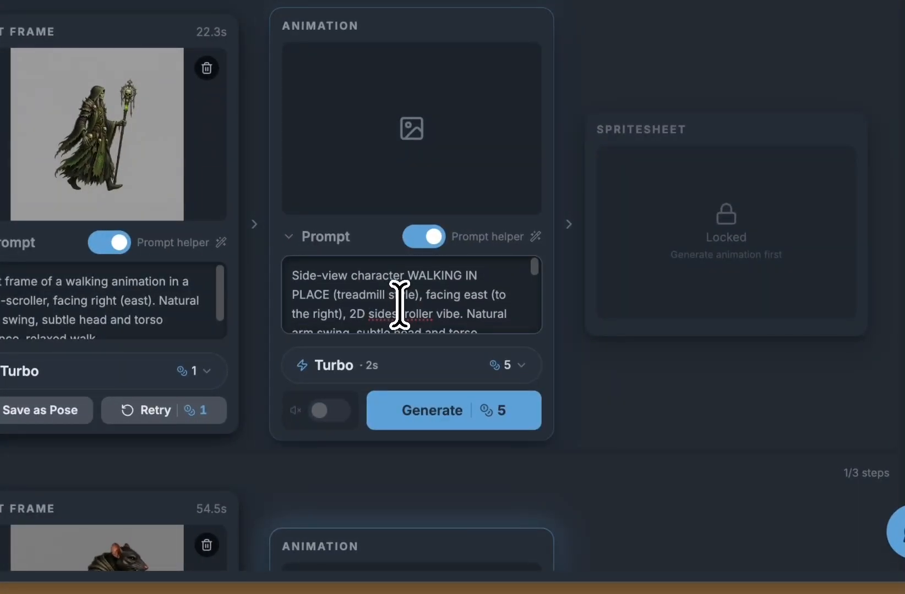
scroll(399, 305, "down", 2)
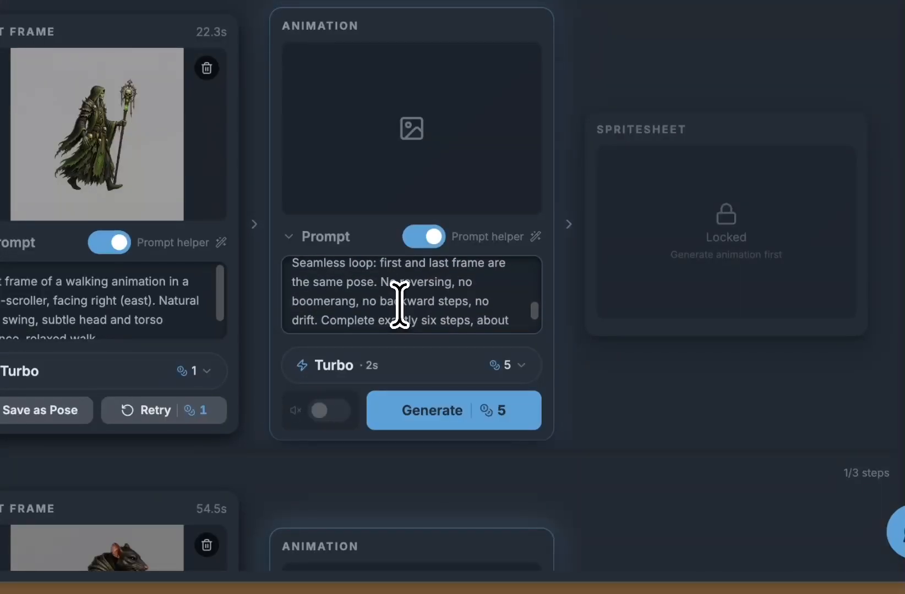
scroll(399, 304, "down", 2)
scroll(398, 305, "up", 5)
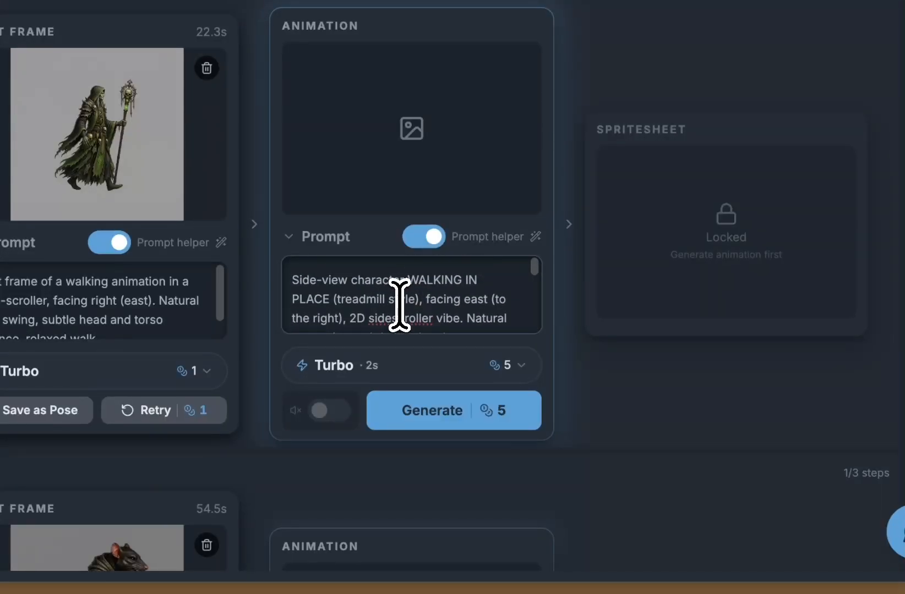
left_click(324, 241)
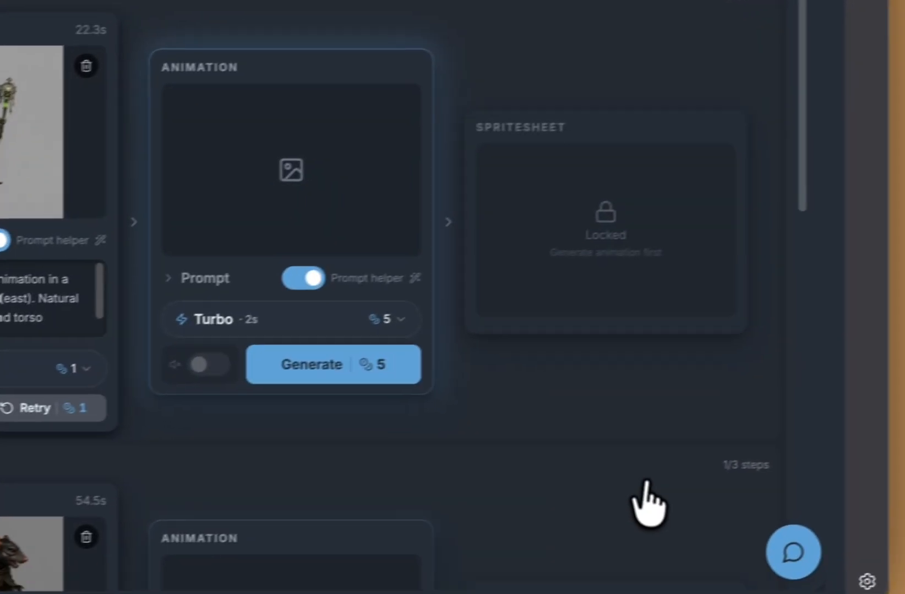
scroll(645, 511, "down", 6)
scroll(645, 512, "up", 8)
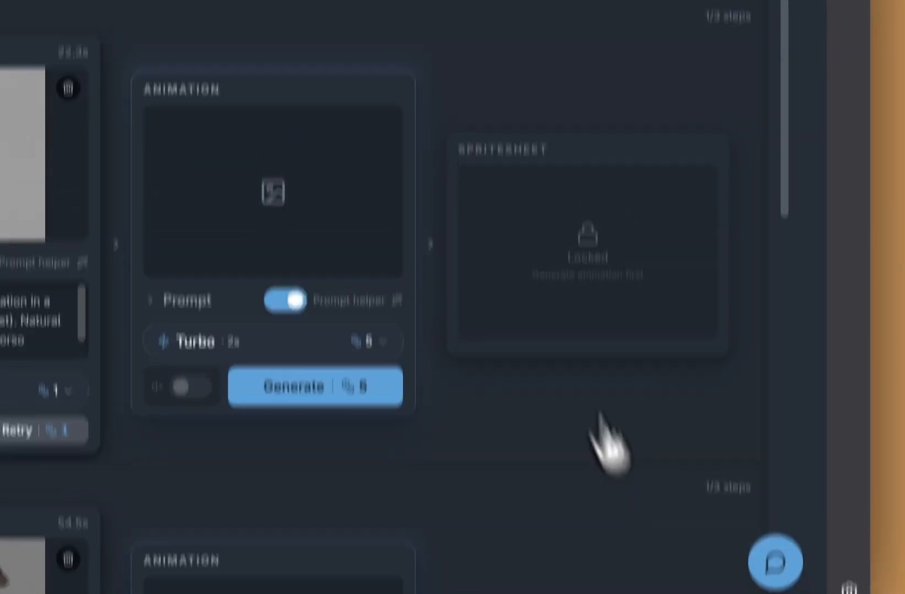
Step: Run the Walk stage for all three characters, confirming the 15-credit generation cost
left_click(725, 189)
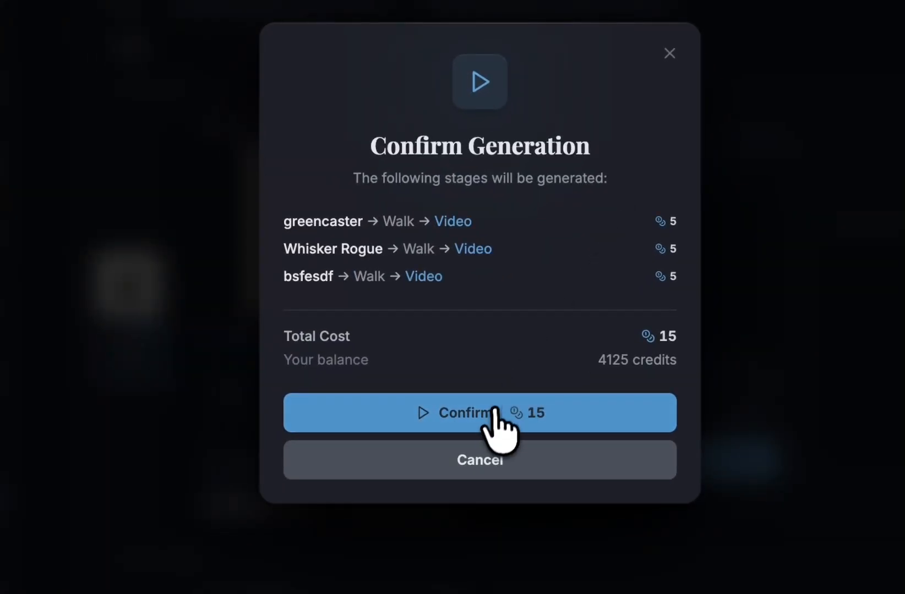
left_click(495, 414)
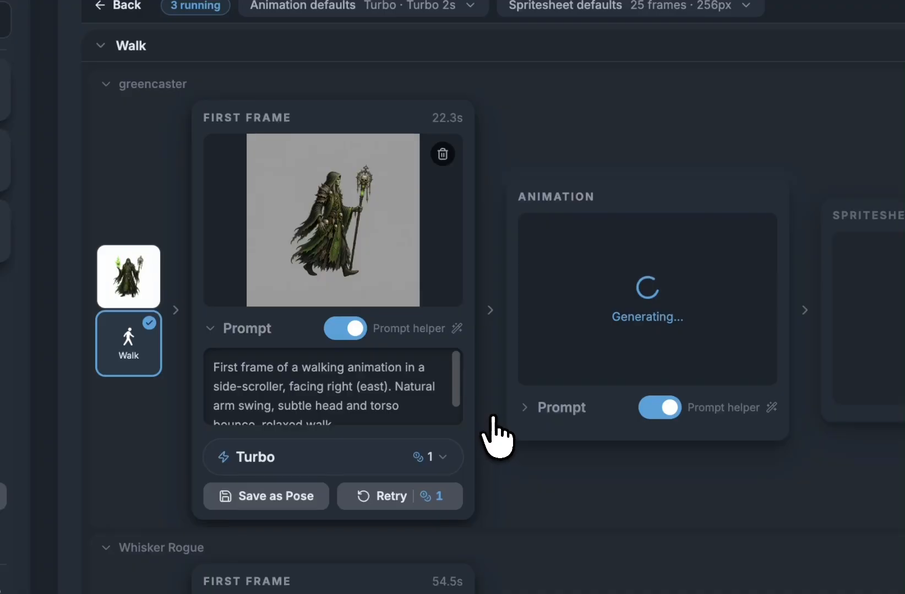
scroll(573, 379, "down", 3)
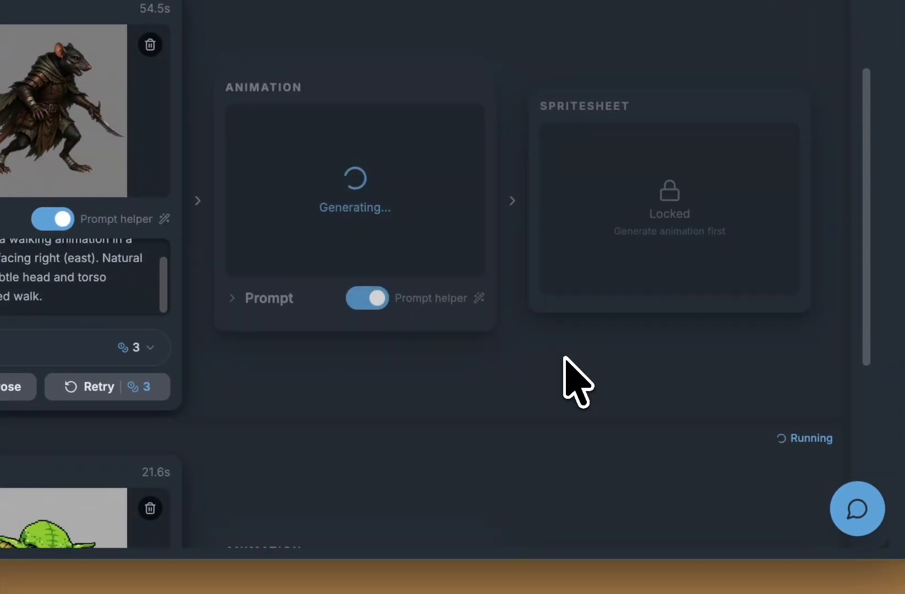
scroll(564, 358, "down", 5)
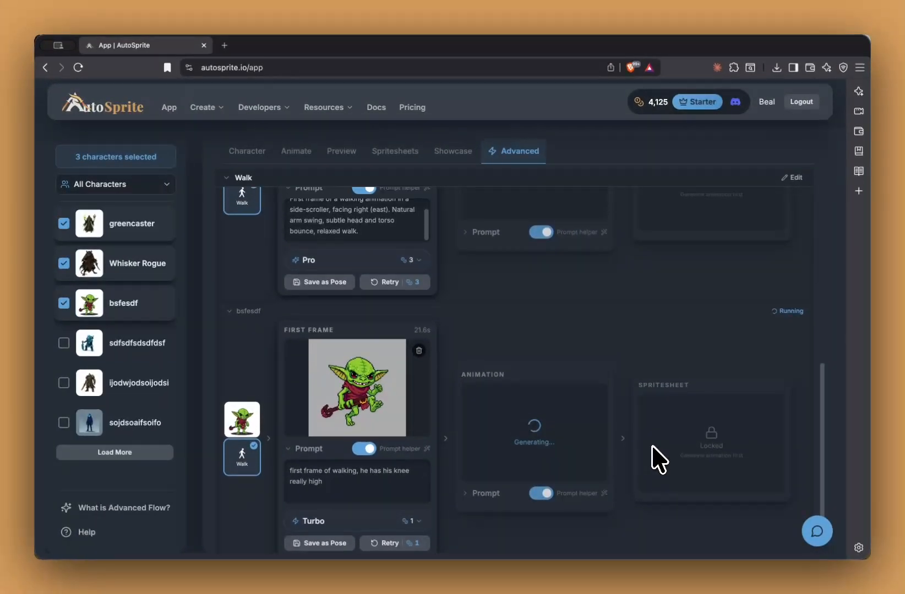
scroll(658, 459, "up", 8)
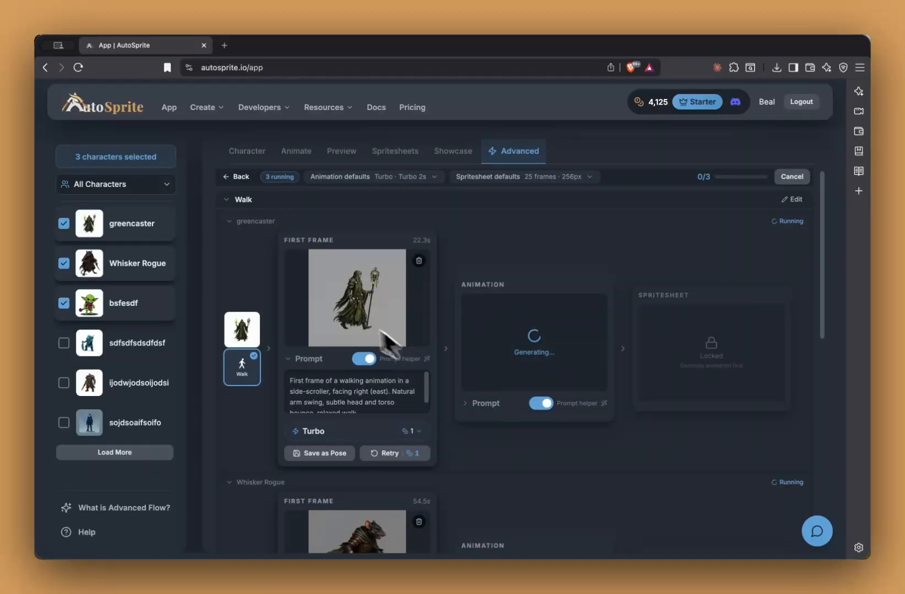
scroll(615, 459, "down", 2)
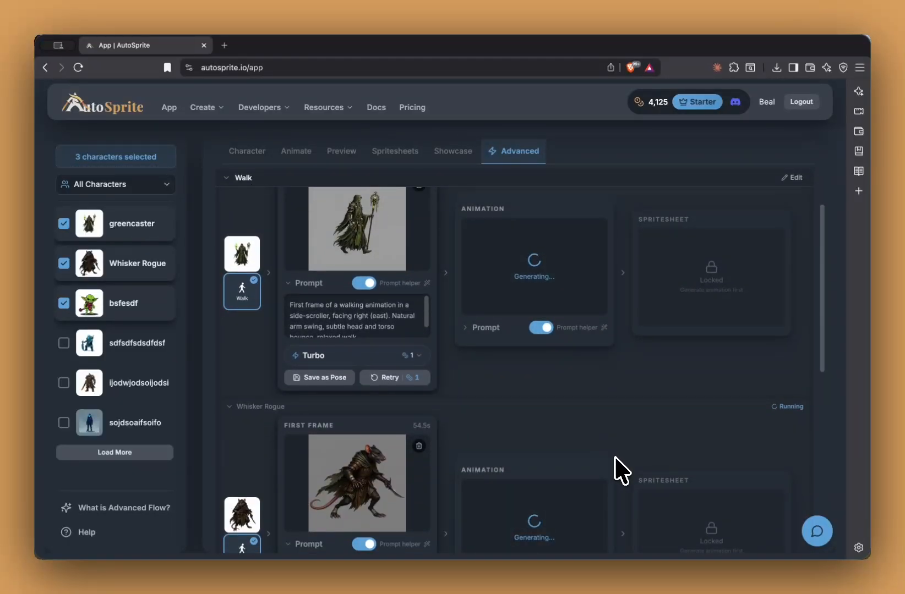
scroll(621, 470, "down", 6)
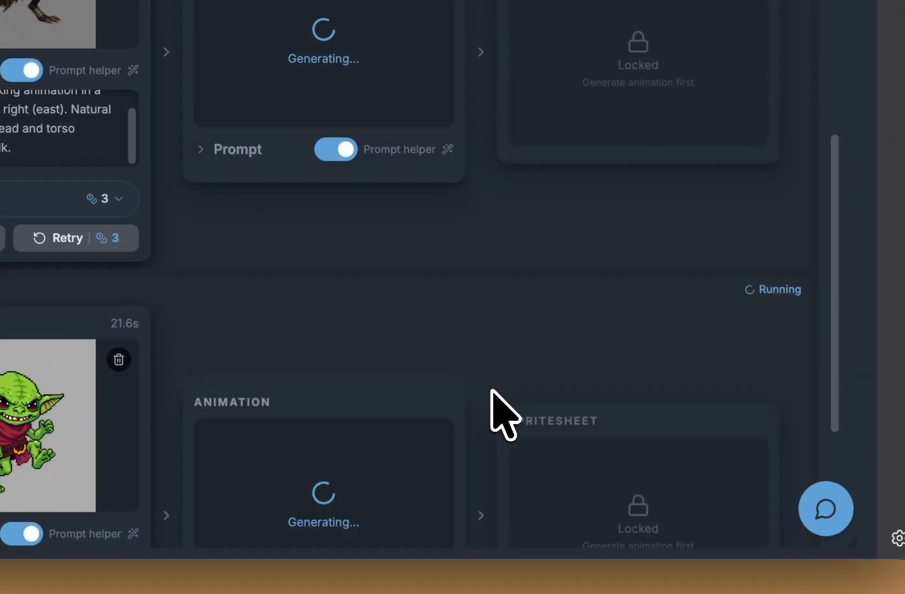
scroll(491, 392, "down", 2)
scroll(491, 391, "up", 9)
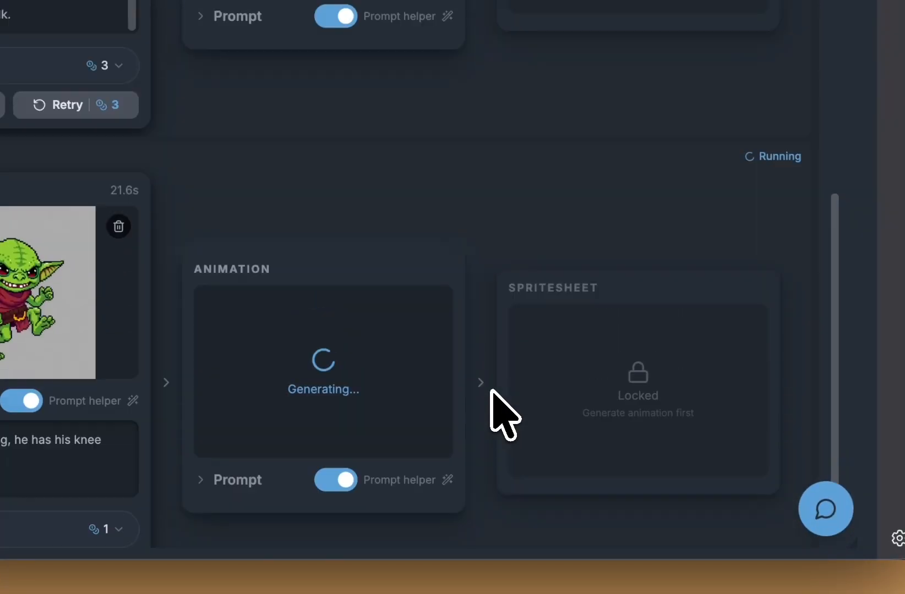
scroll(491, 390, "up", 1)
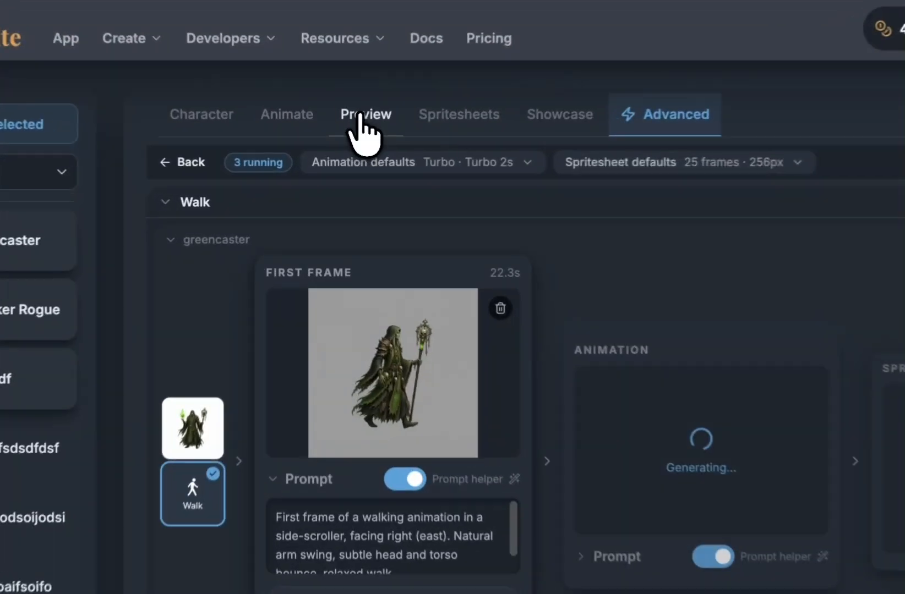
Step: Open bsfesdf's Advanced view listing the running Walk generations for all characters
left_click(344, 154)
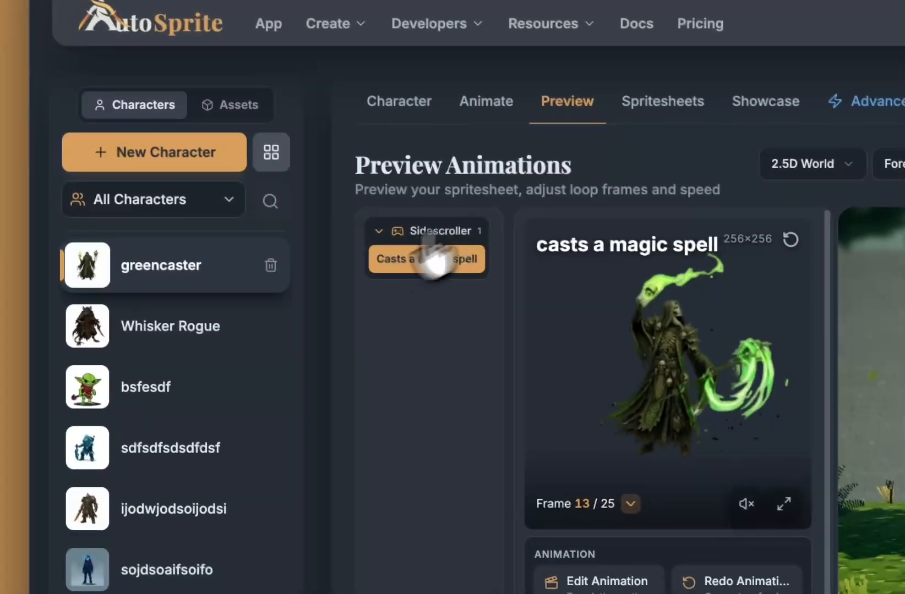
left_click(172, 397)
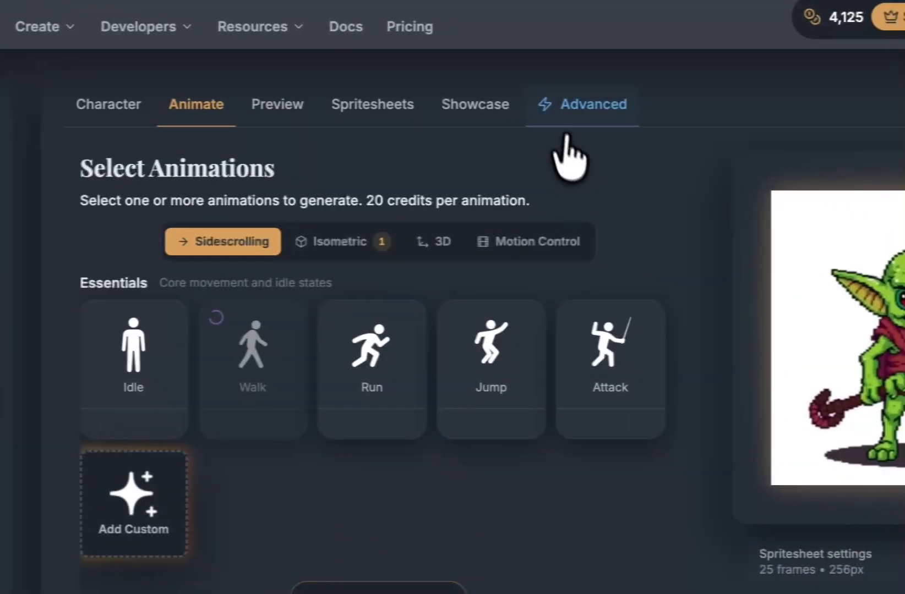
left_click(861, 113)
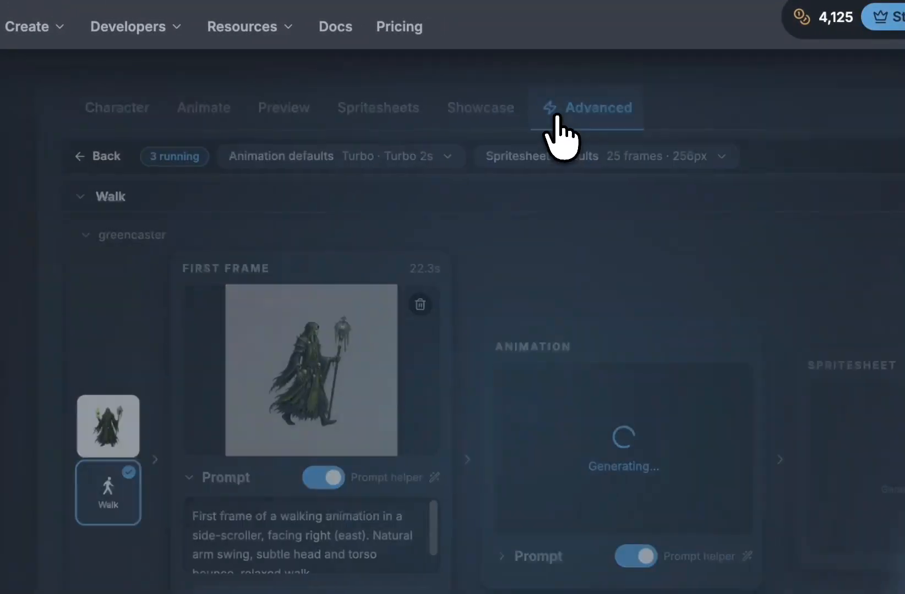
scroll(816, 473, "down", 5)
scroll(520, 478, "down", 10)
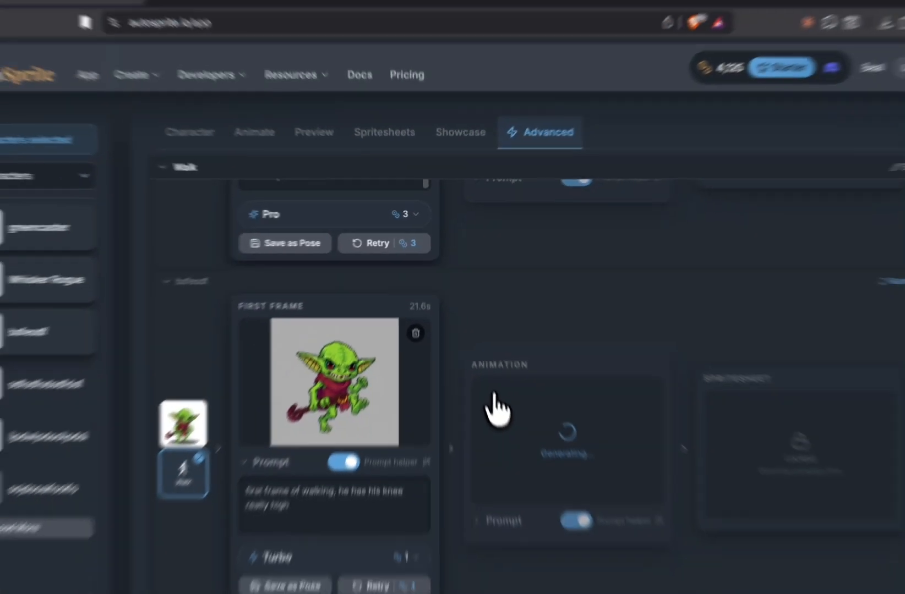
scroll(519, 477, "up", 15)
scroll(480, 362, "up", 2)
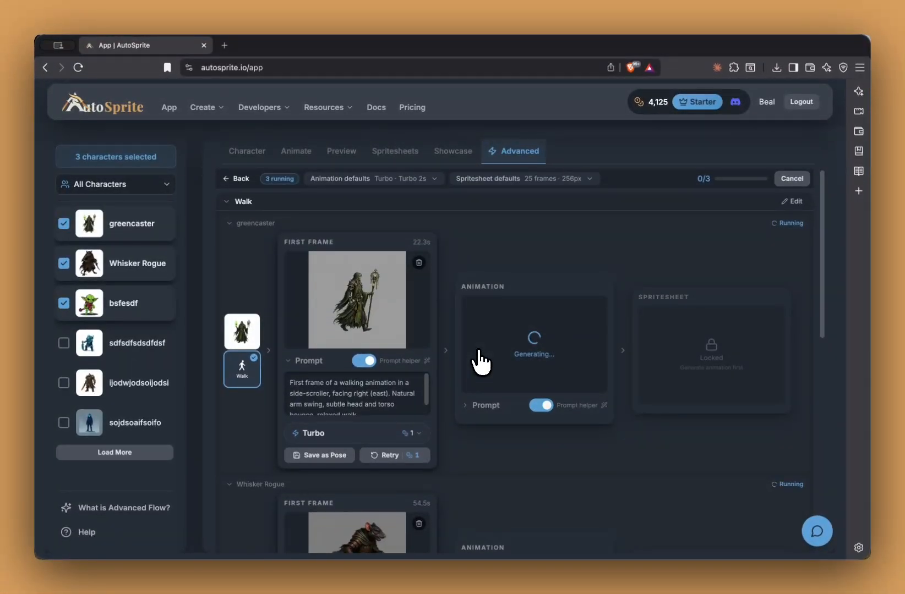
Step: Scroll through the Walk rows to monitor progress, still 0/3 with spritesheet stages locked
scroll(478, 361, "down", 8)
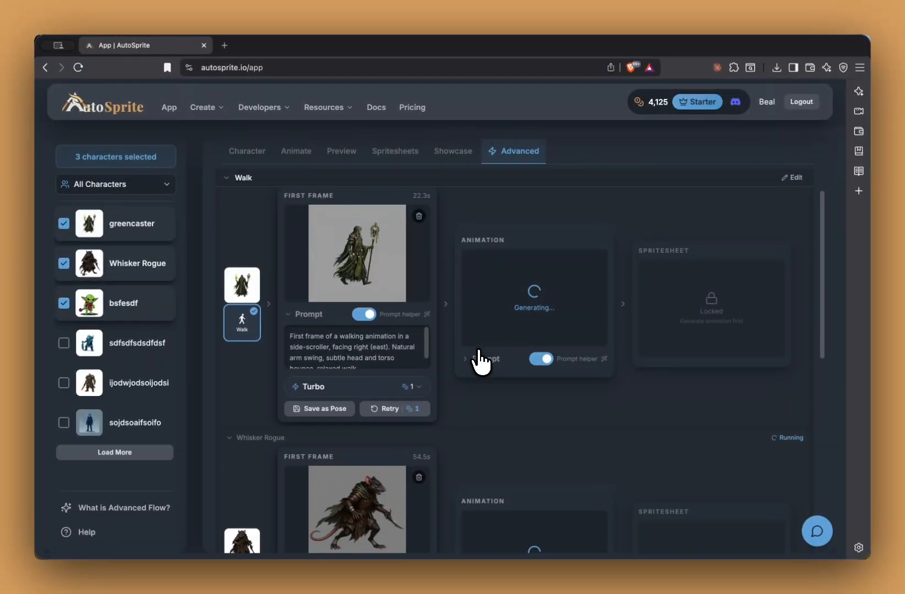
scroll(479, 361, "up", 8)
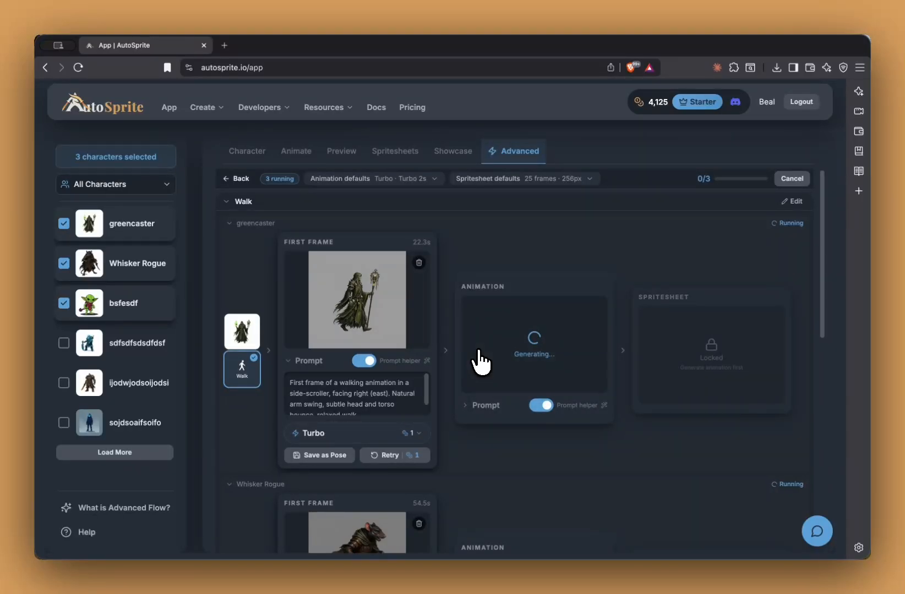
scroll(480, 362, "down", 2)
scroll(480, 361, "up", 2)
scroll(520, 250, "down", 9)
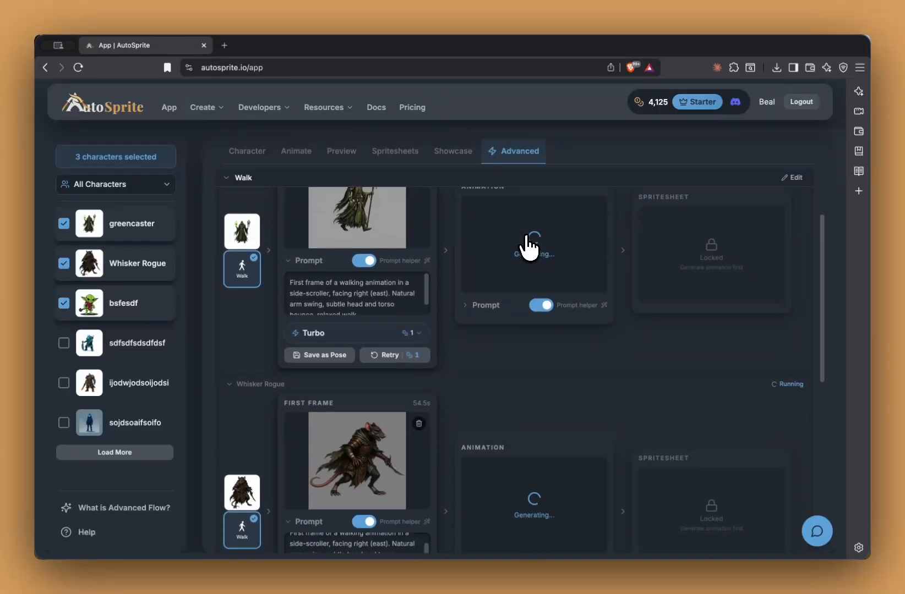
scroll(517, 399, "up", 9)
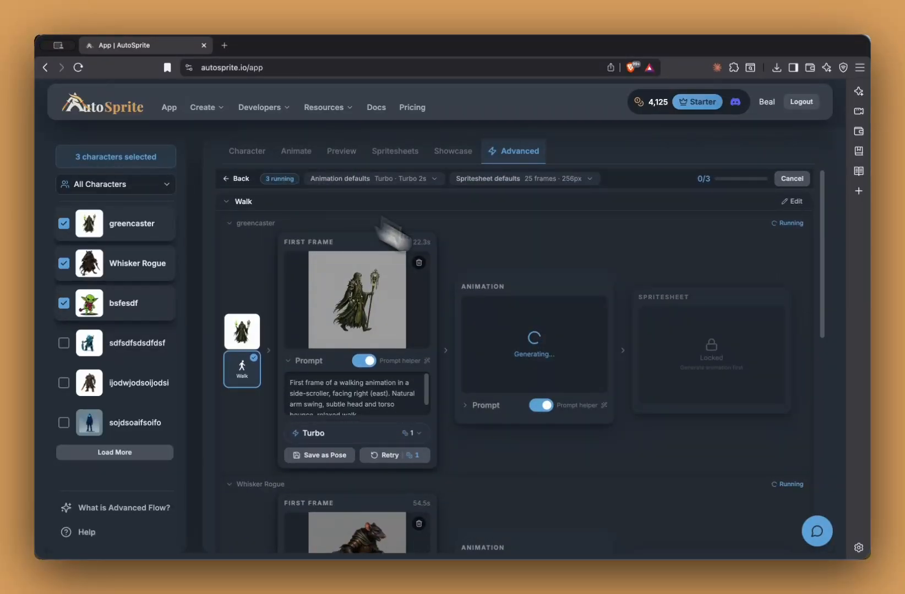
scroll(579, 457, "down", 9)
scroll(579, 457, "up", 9)
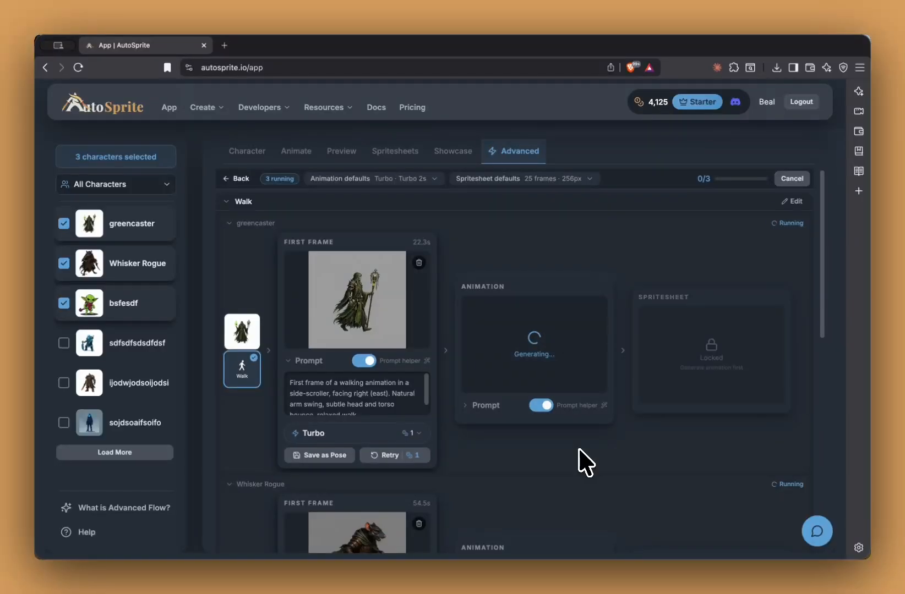
scroll(584, 462, "down", 5)
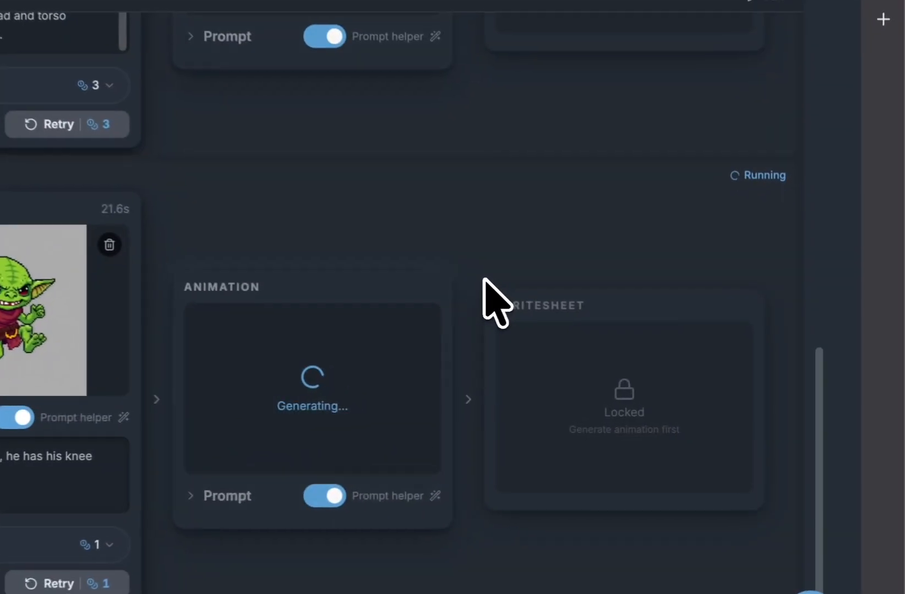
scroll(638, 352, "up", 3)
scroll(494, 301, "up", 8)
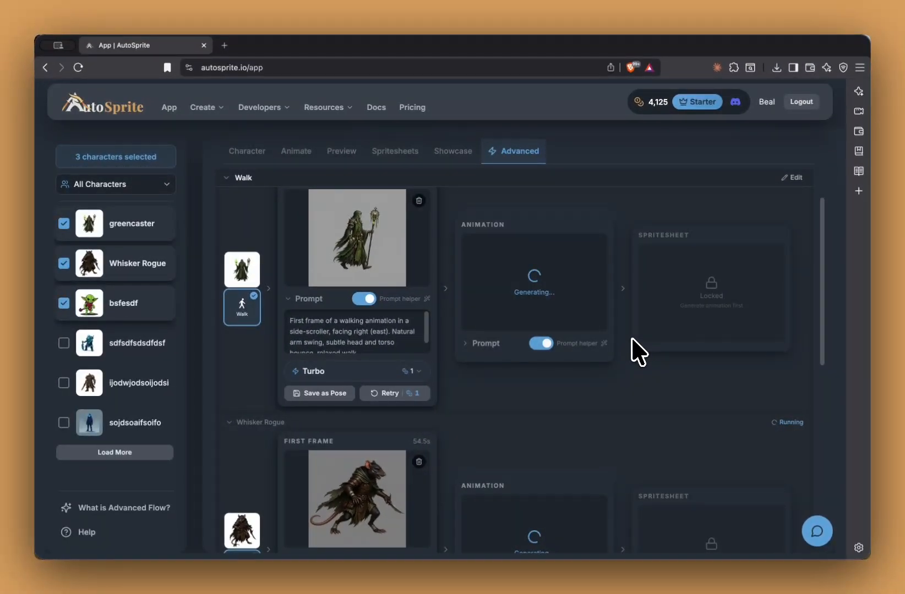
scroll(632, 347, "up", 3)
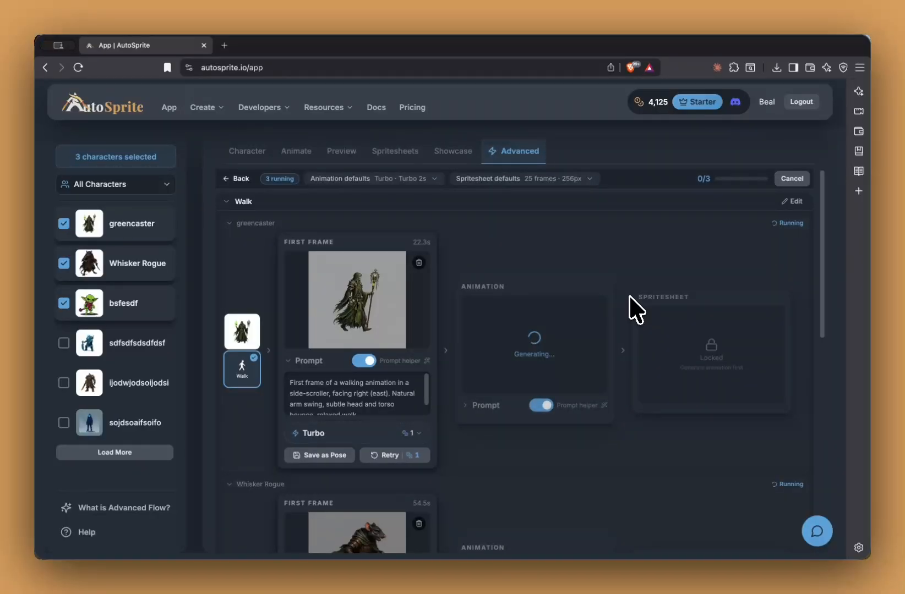
scroll(630, 298, "down", 1)
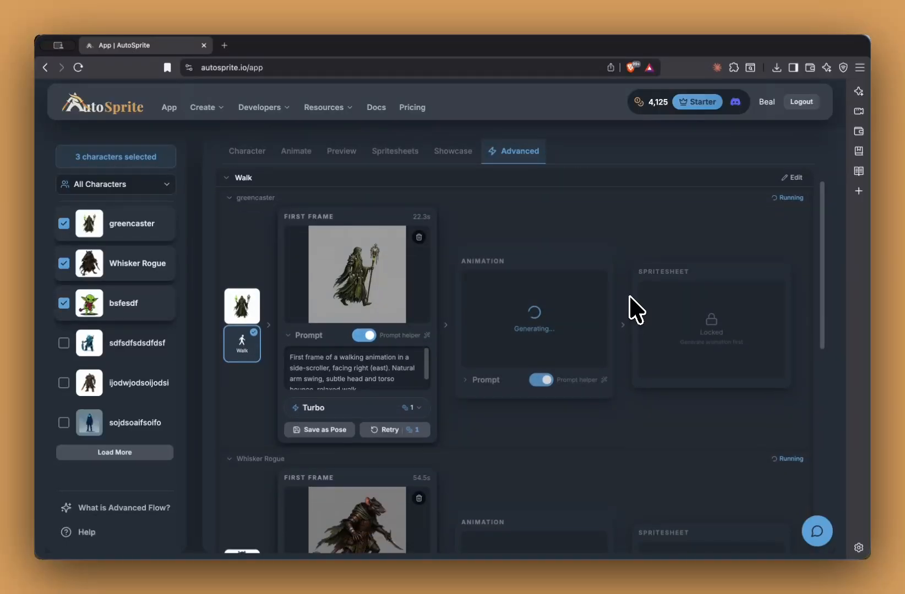
scroll(624, 400, "down", 3)
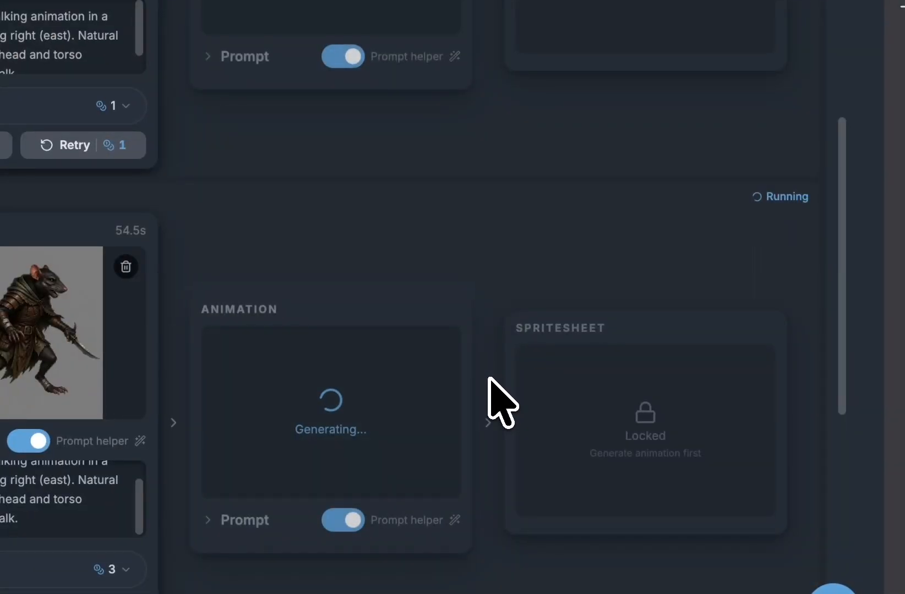
scroll(489, 379, "down", 1)
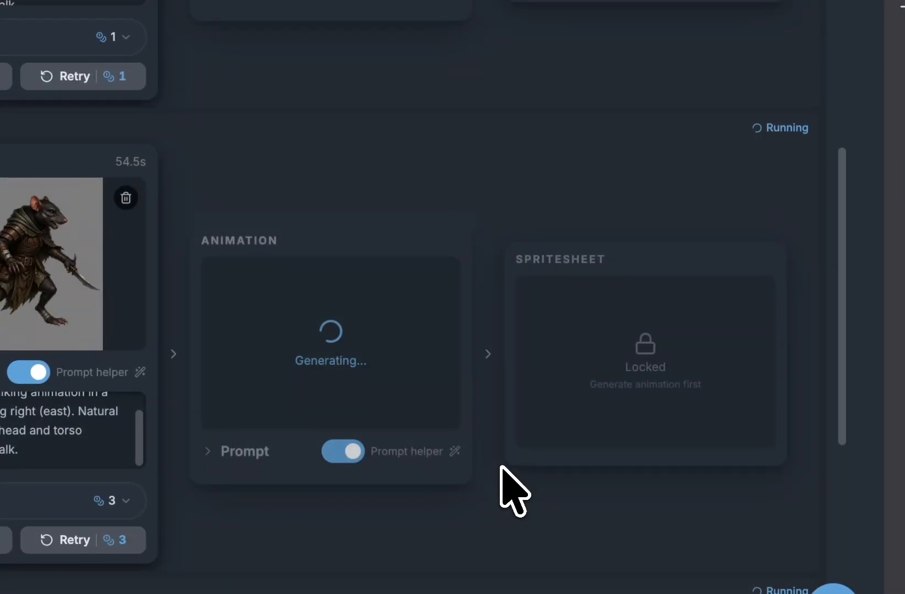
scroll(479, 282, "down", 6)
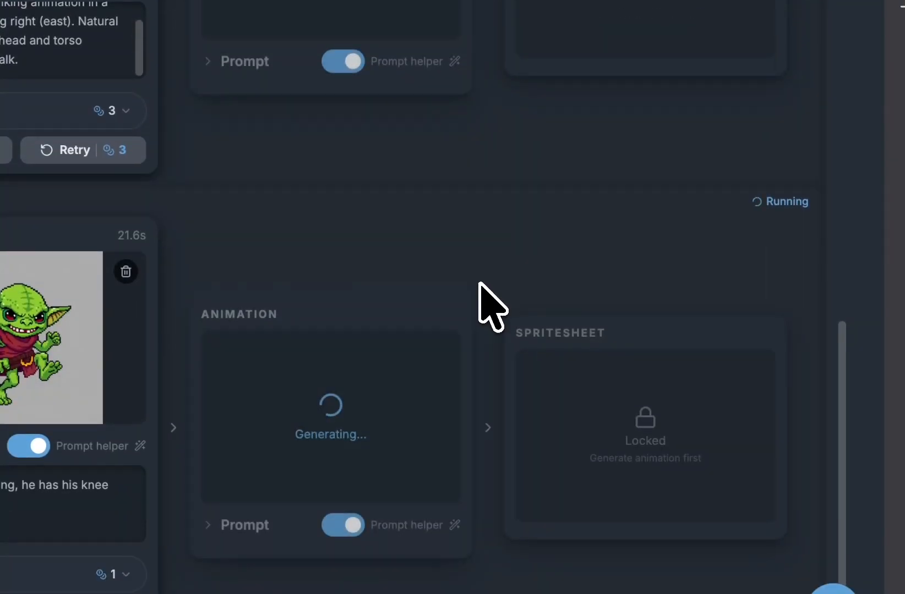
scroll(480, 283, "up", 5)
scroll(483, 263, "up", 6)
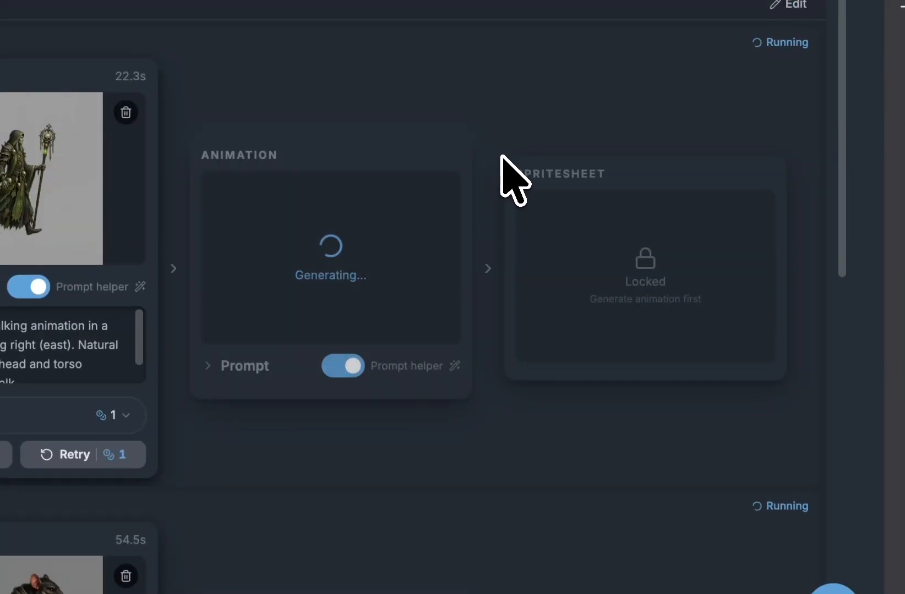
scroll(501, 157, "up", 2)
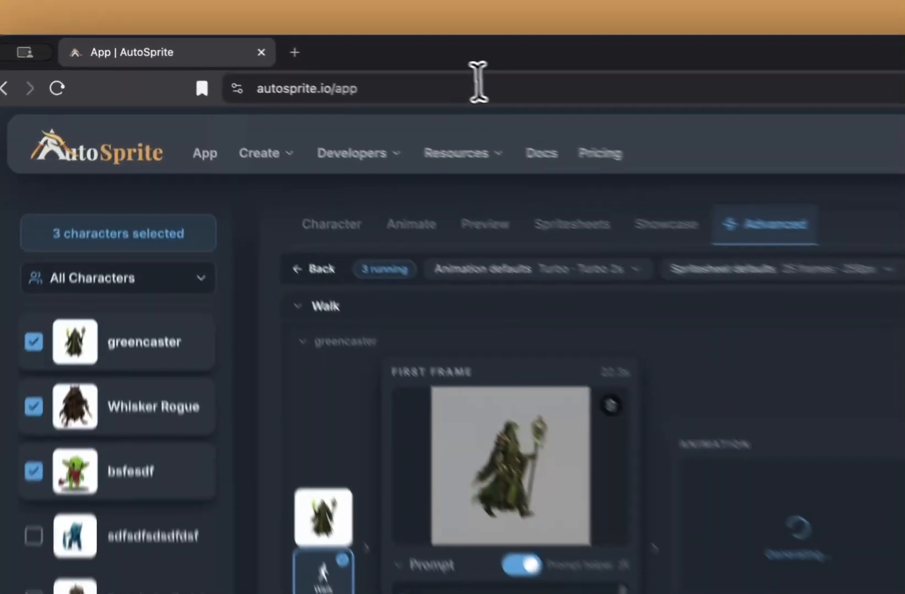
Step: Open AutoSprite in a second tab and preview greencaster's 25-frame 'casts a magic spell' animation
left_click(337, 66)
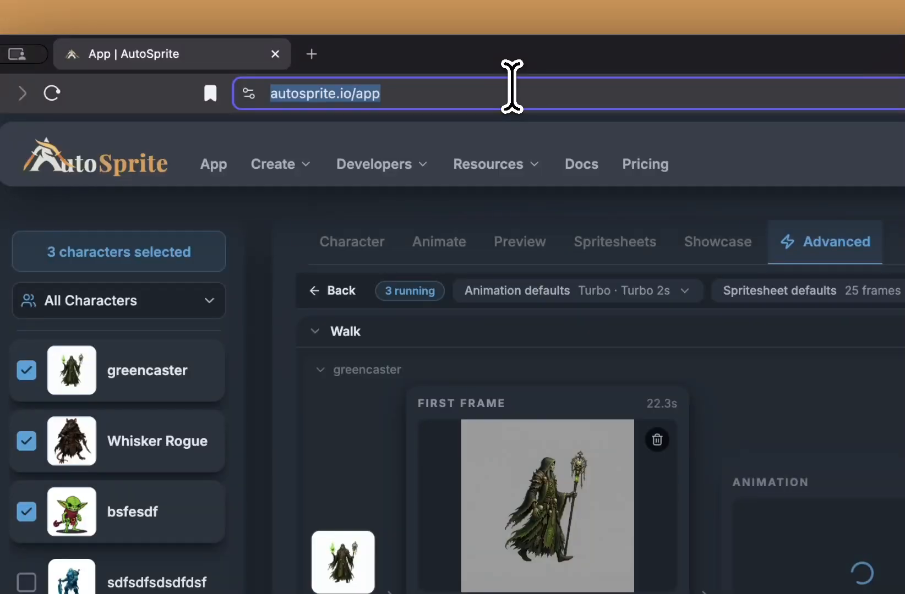
left_click(217, 167, "super")
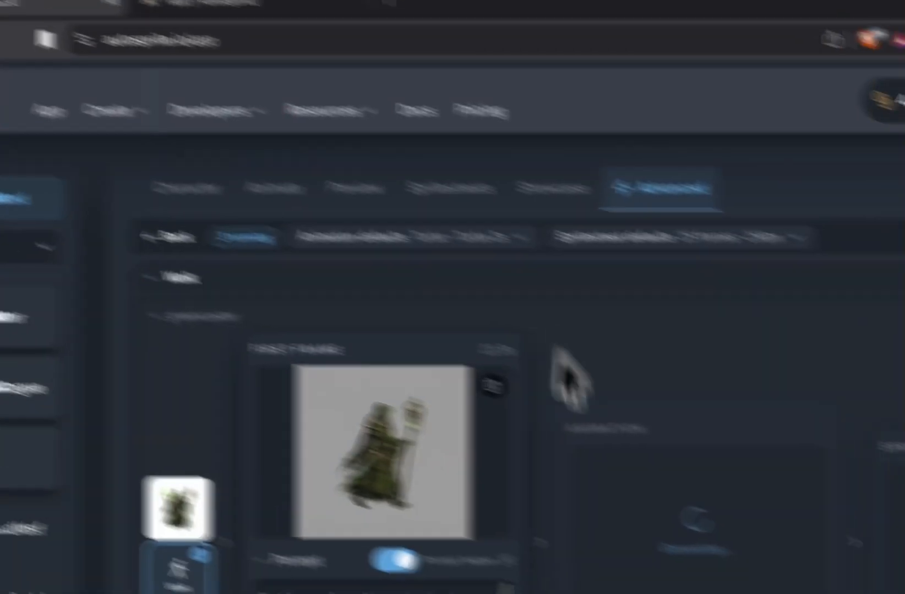
scroll(621, 458, "down", 10)
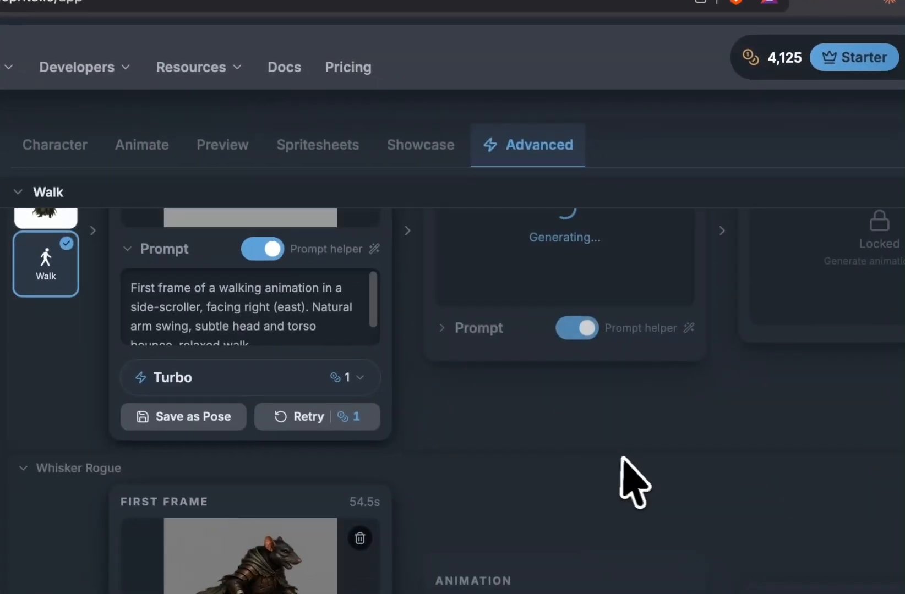
scroll(630, 459, "up", 10)
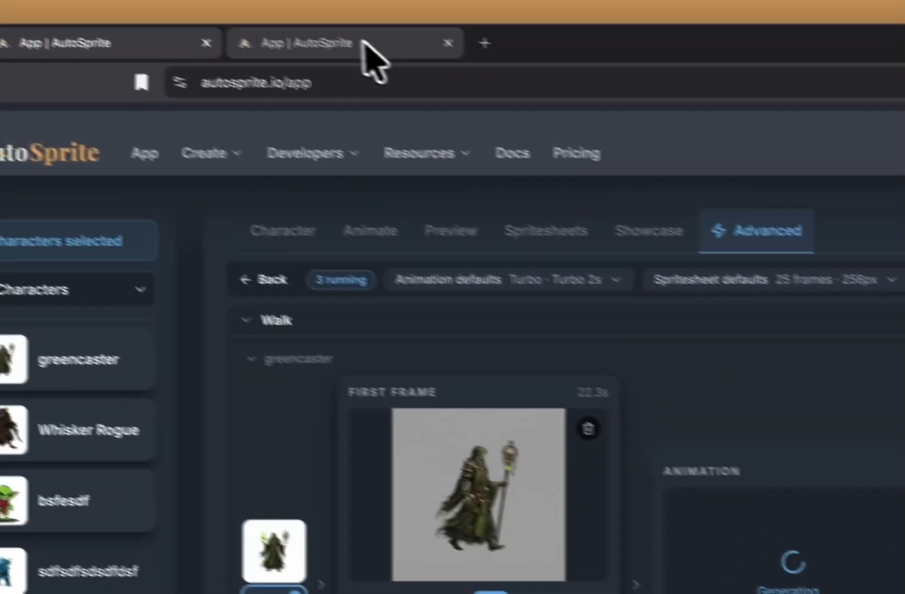
left_click(368, 44)
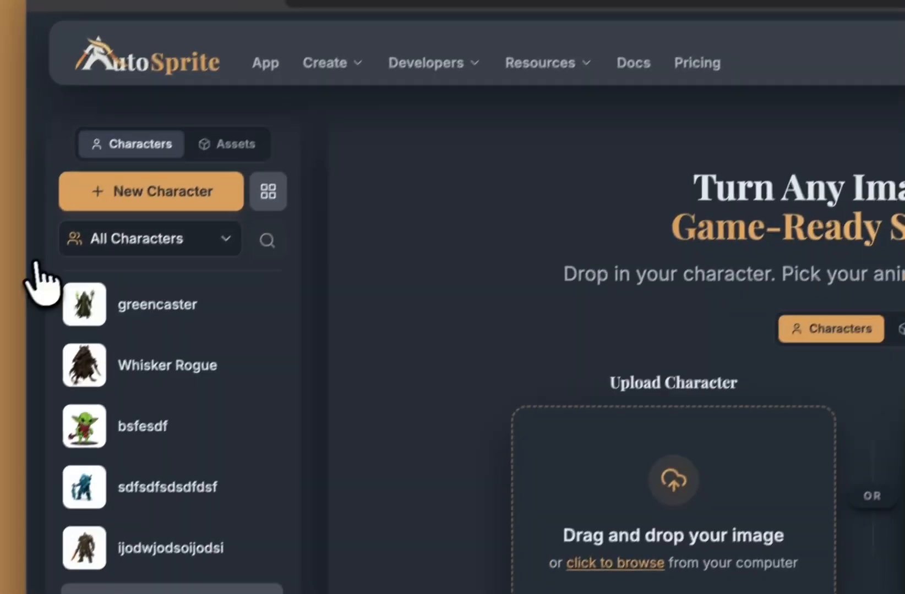
left_click(182, 314)
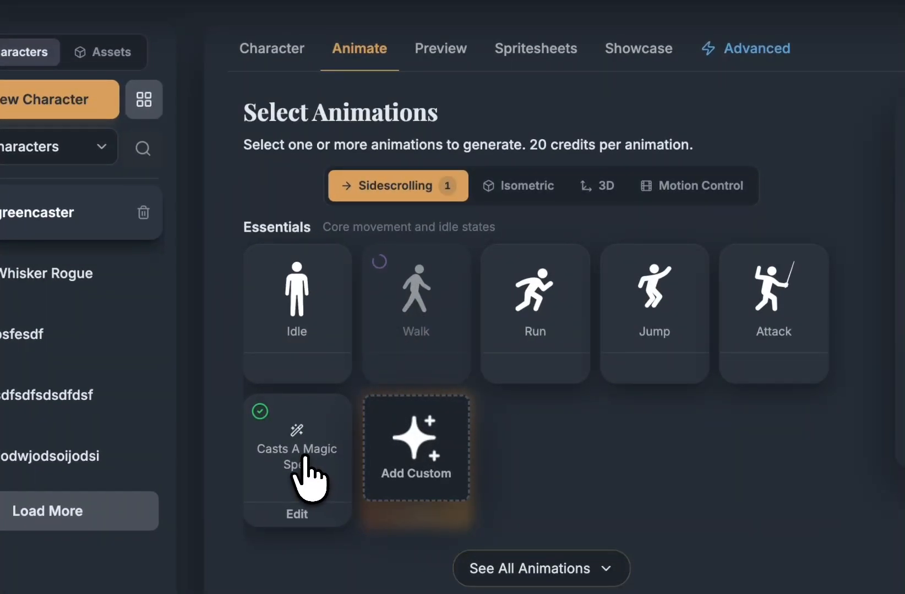
left_click(430, 48)
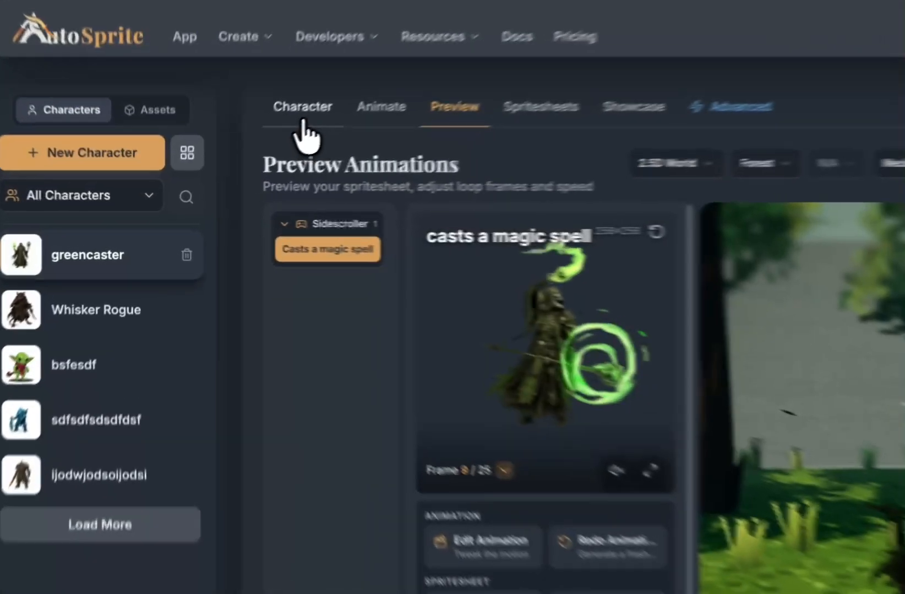
left_click(243, 153)
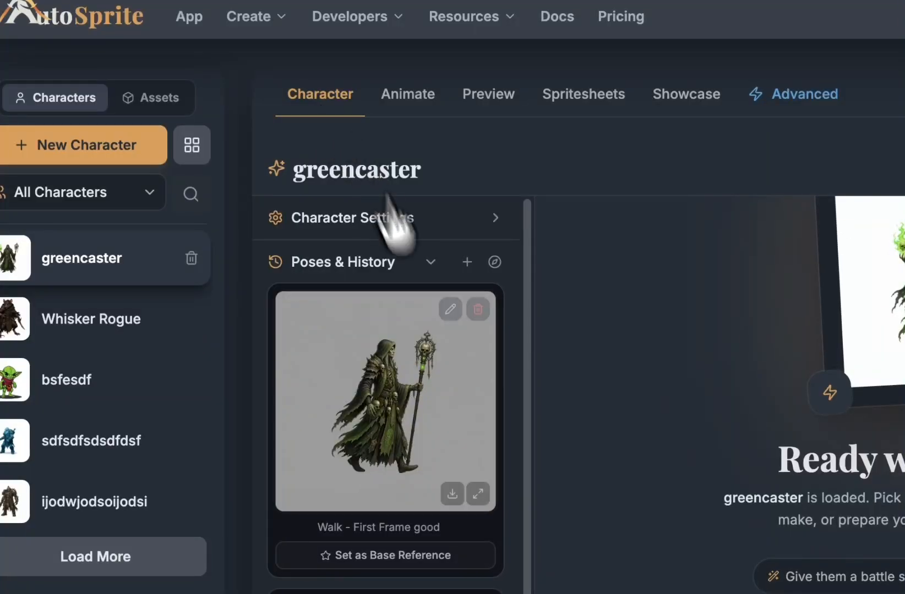
scroll(451, 418, "down", 4)
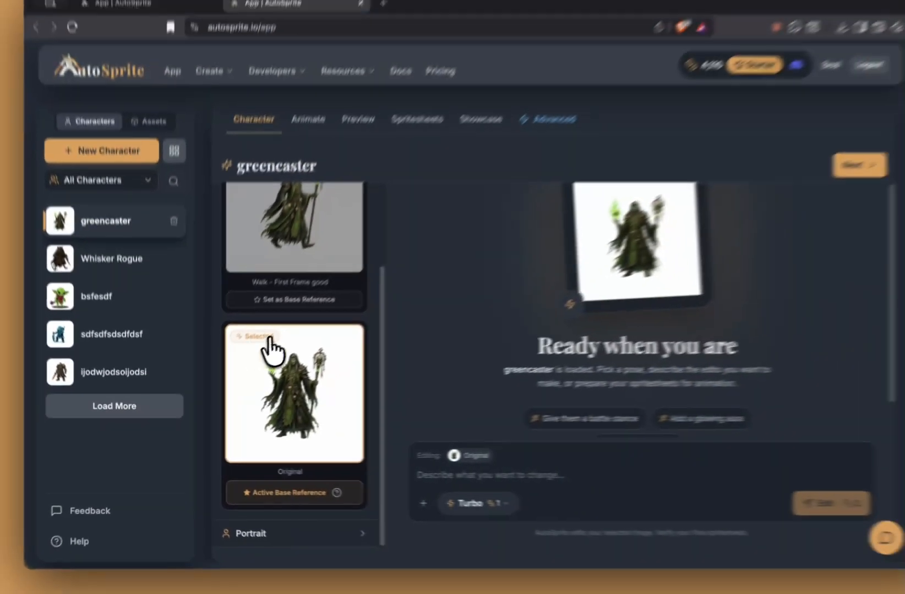
scroll(450, 330, "up", 3)
scroll(292, 309, "down", 1)
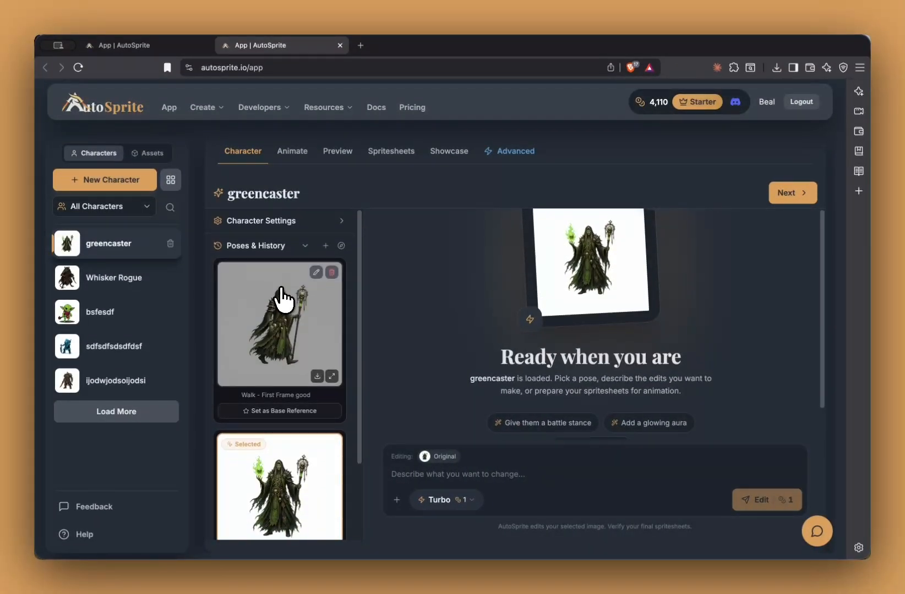
scroll(302, 342, "down", 3)
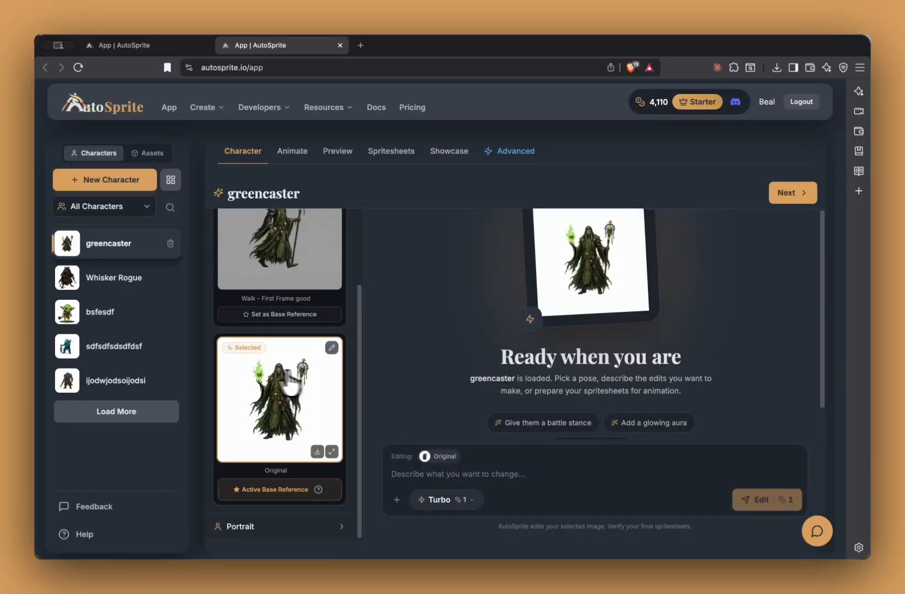
left_click(331, 350)
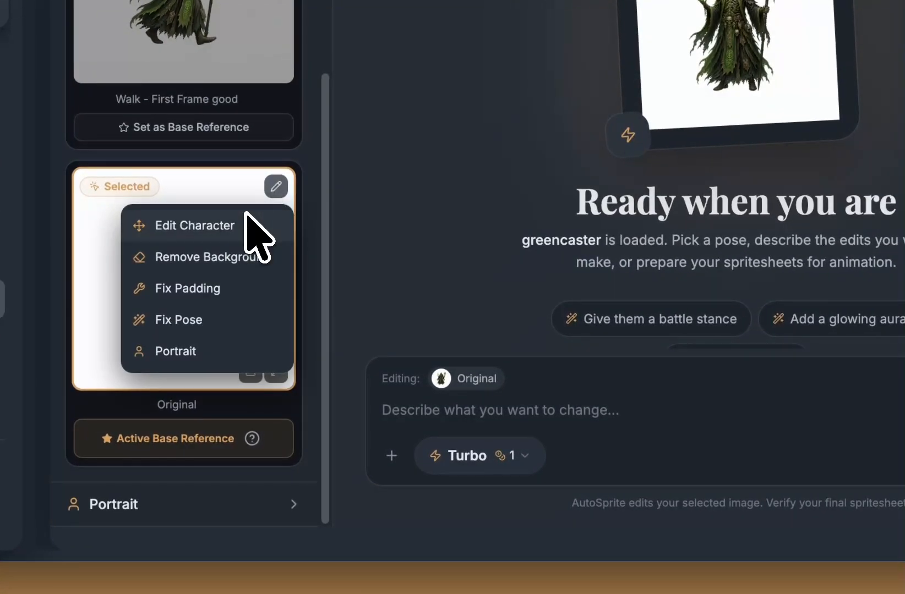
left_click(447, 146)
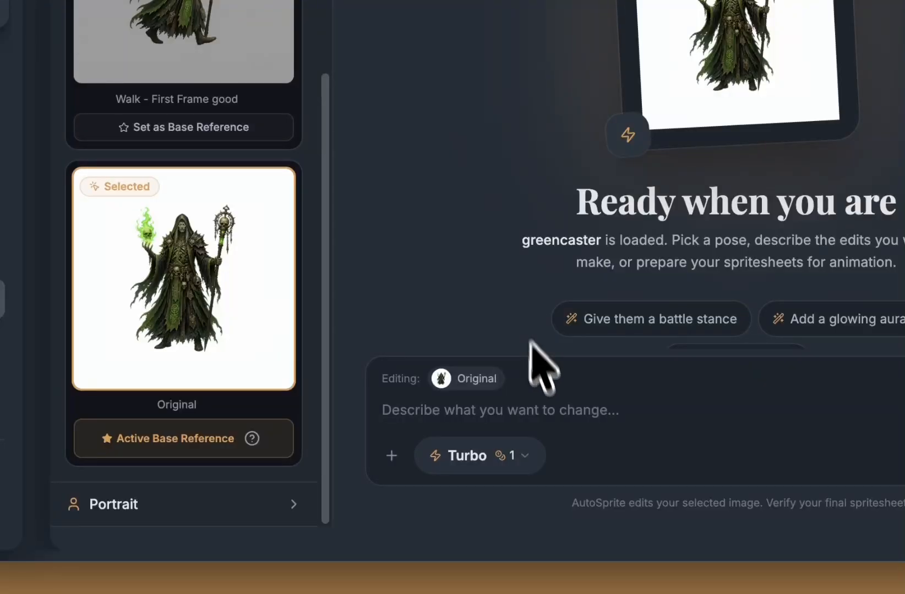
left_click(532, 414)
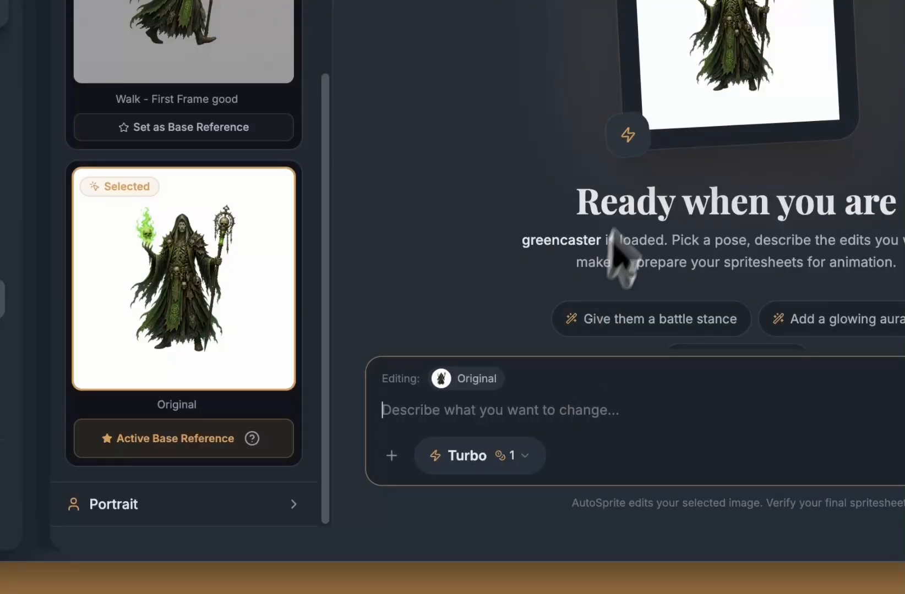
scroll(259, 188, "up", 4)
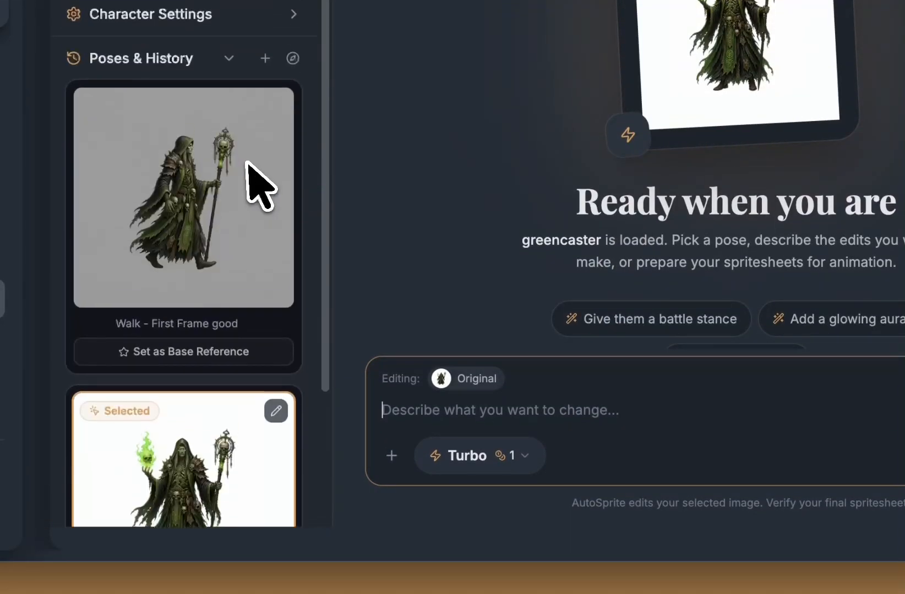
scroll(262, 196, "down", 4)
Step: Submit the edit 'he is charging a magic spell' and view the glowing-green-orb result full size
left_click(647, 422)
type("fir")
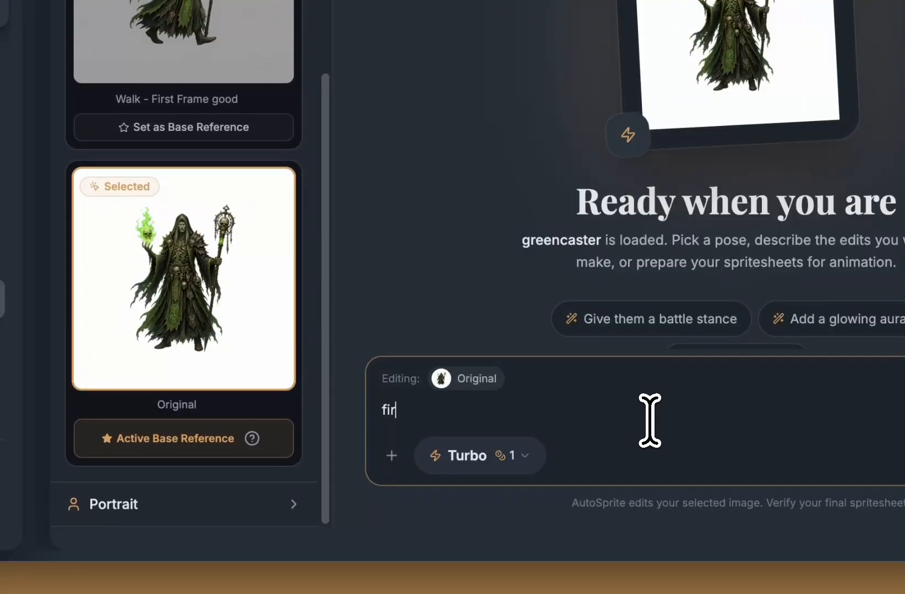
type("charging a magic spell")
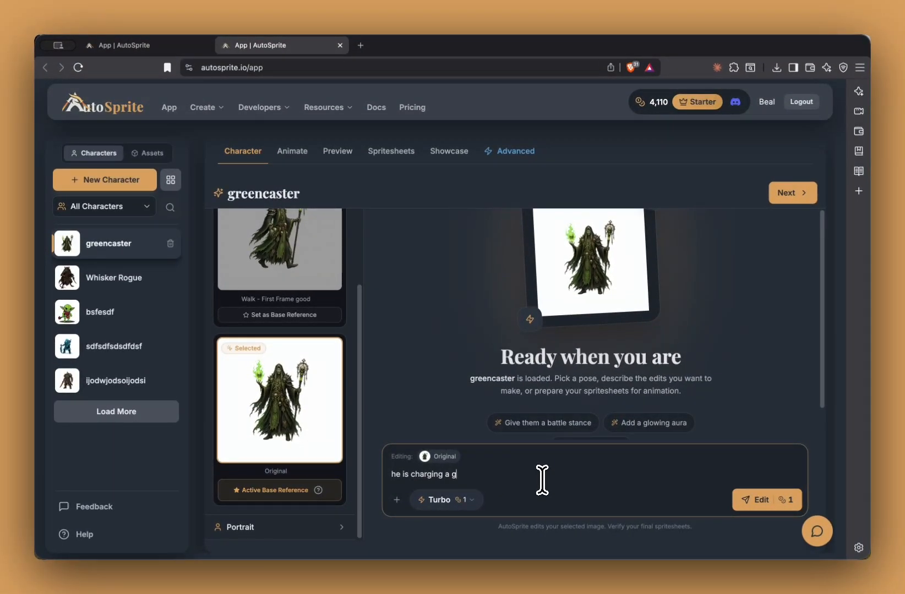
key("Return")
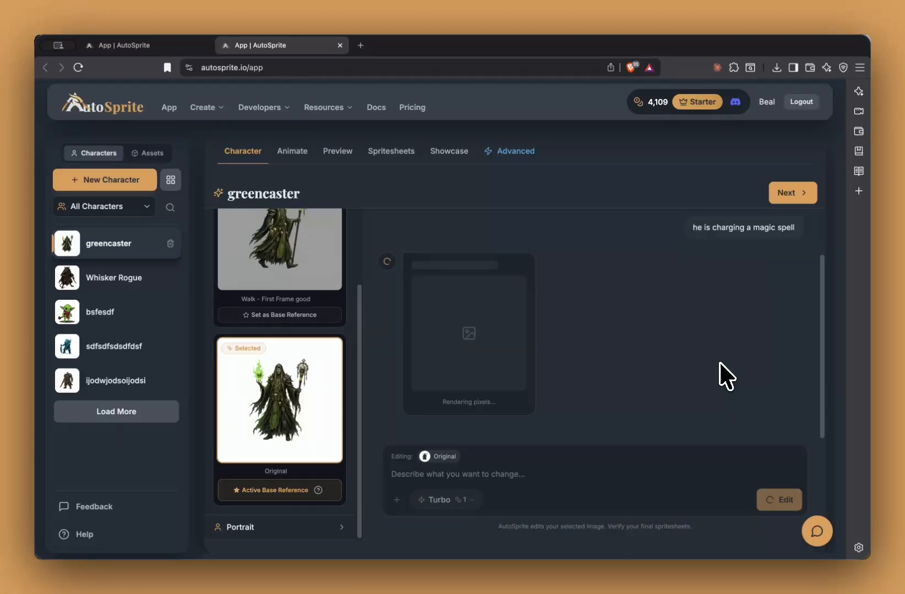
scroll(258, 321, "up", 3)
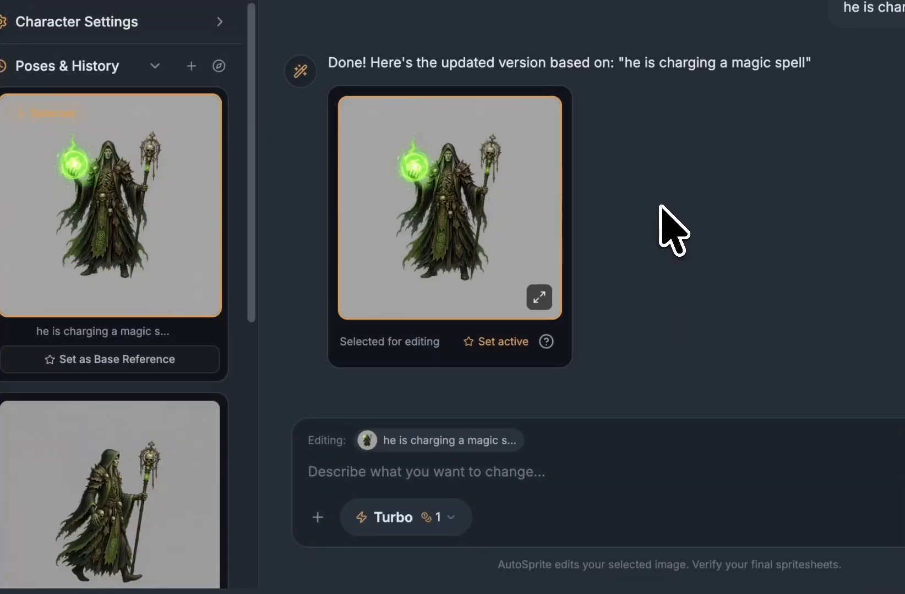
left_click(518, 474)
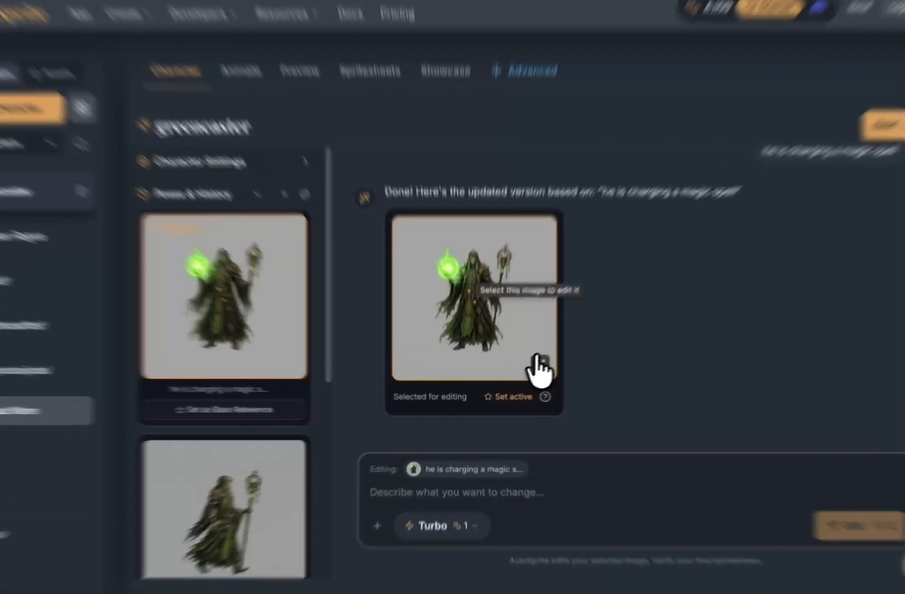
left_click(521, 375)
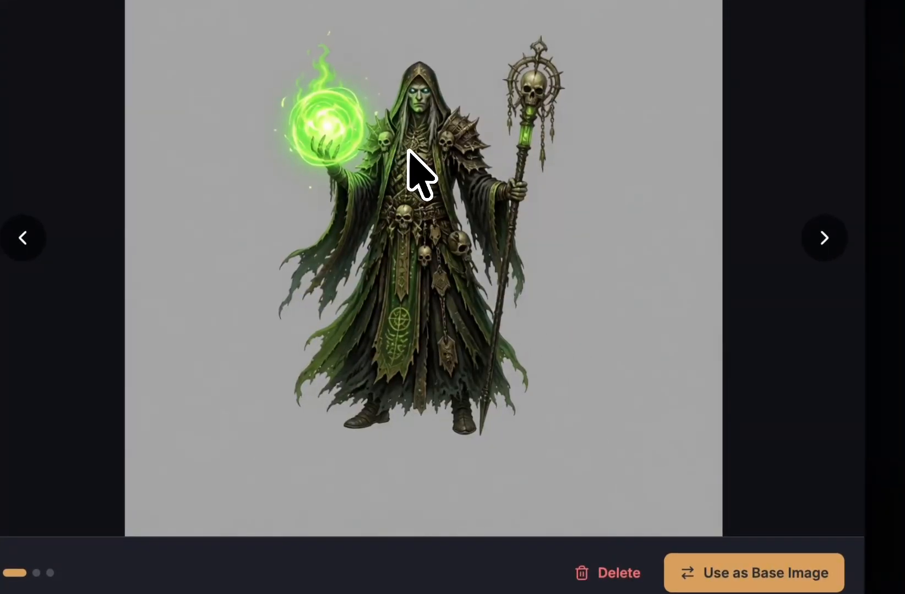
key("Escape")
left_click(415, 519)
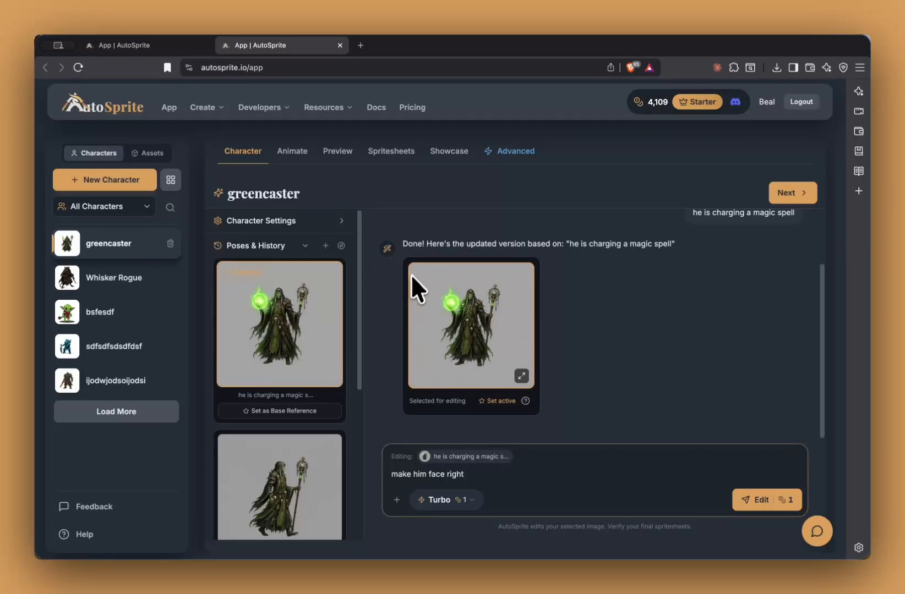
Step: Send the 'make him face right' edit request for the spell-charging pose
scroll(339, 384, "down", 5)
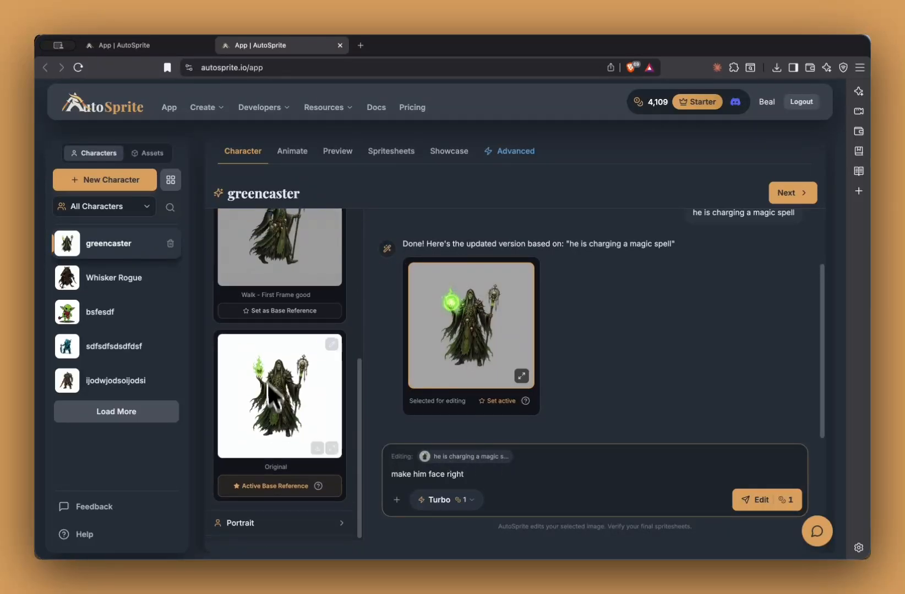
scroll(313, 424, "up", 5)
scroll(254, 343, "down", 5)
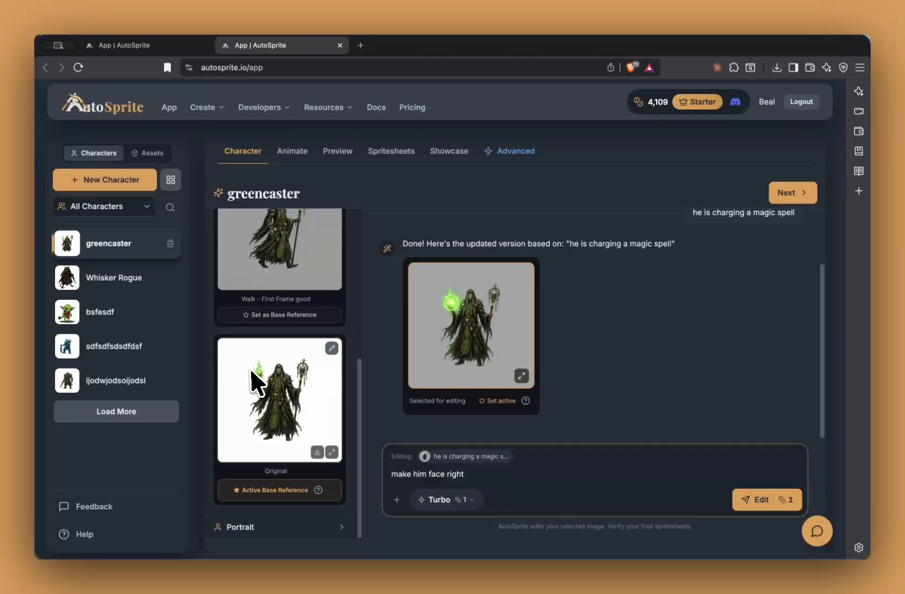
scroll(273, 370, "up", 5)
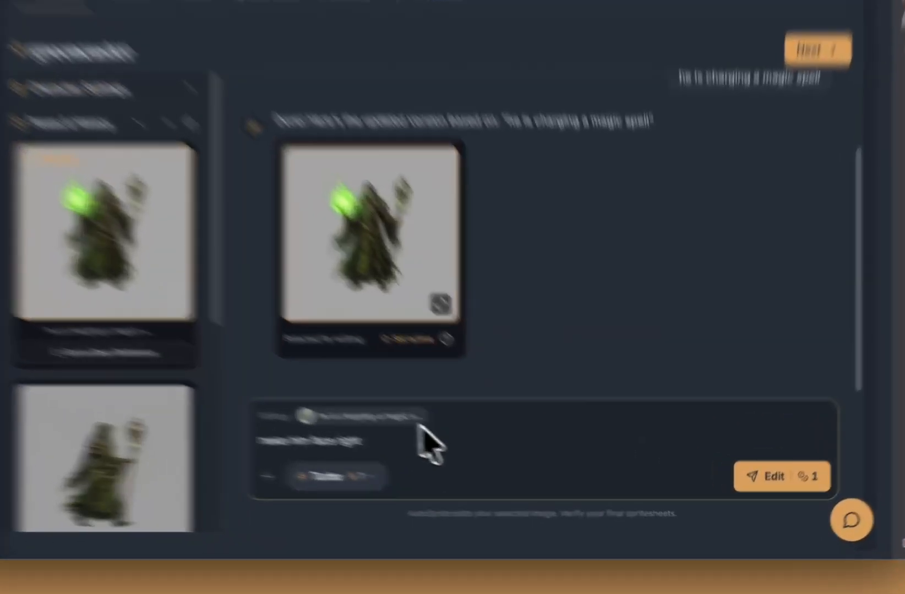
left_click(762, 476)
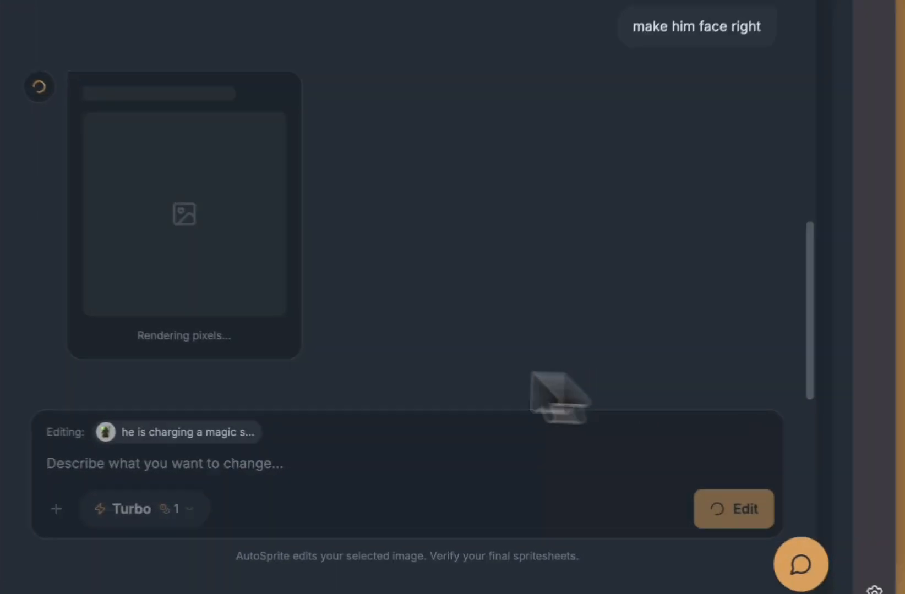
scroll(500, 310, "up", 5)
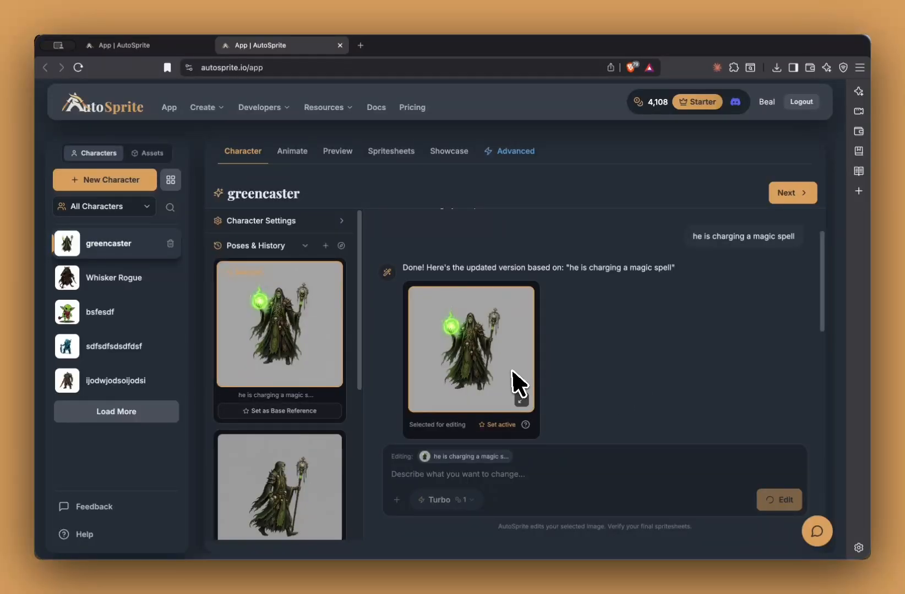
scroll(516, 377, "down", 5)
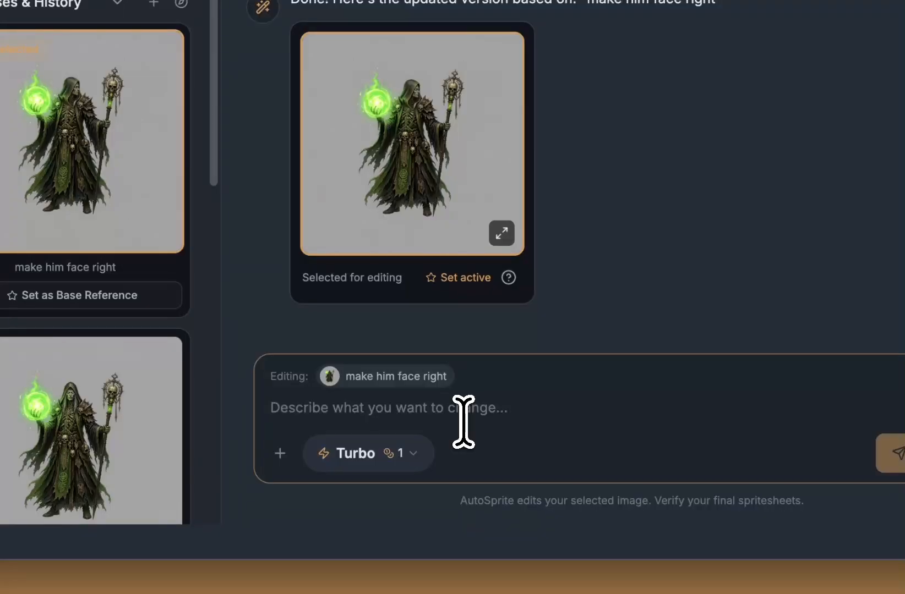
Step: Submit 'make his whole body facing right, as in a sidescroller' and review the new side-on pose
type("ake his whole body facing right, as in a sidec")
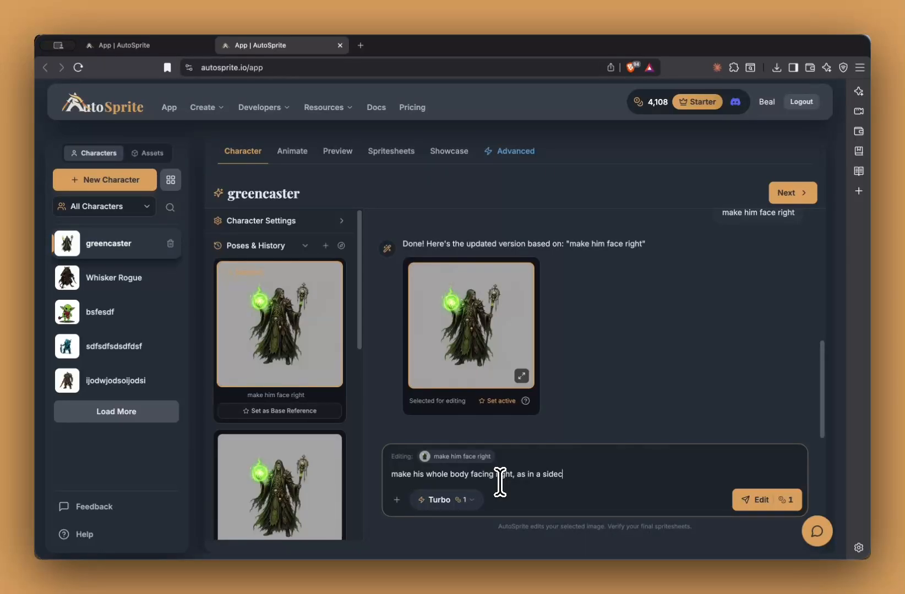
type("er")
key("Return")
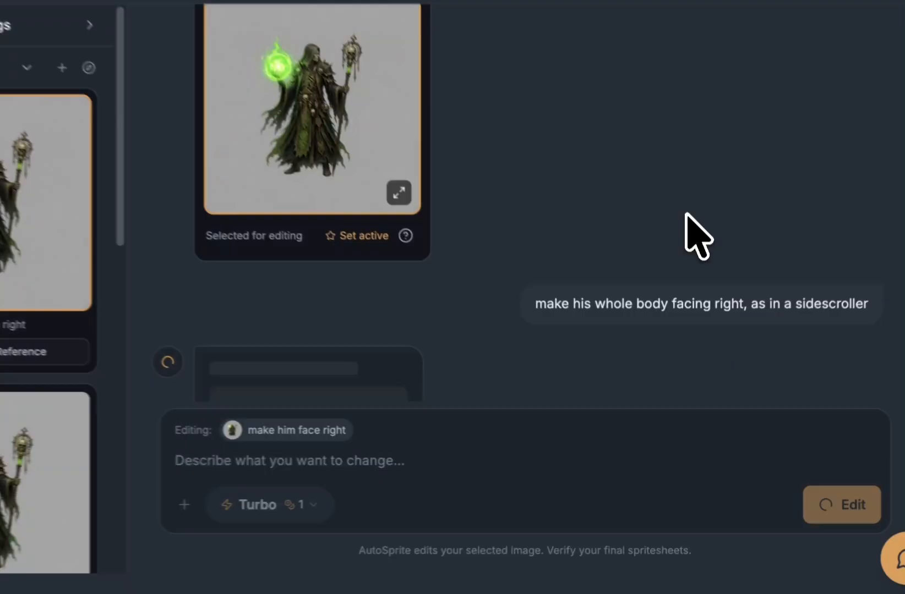
scroll(686, 204, "down", 2)
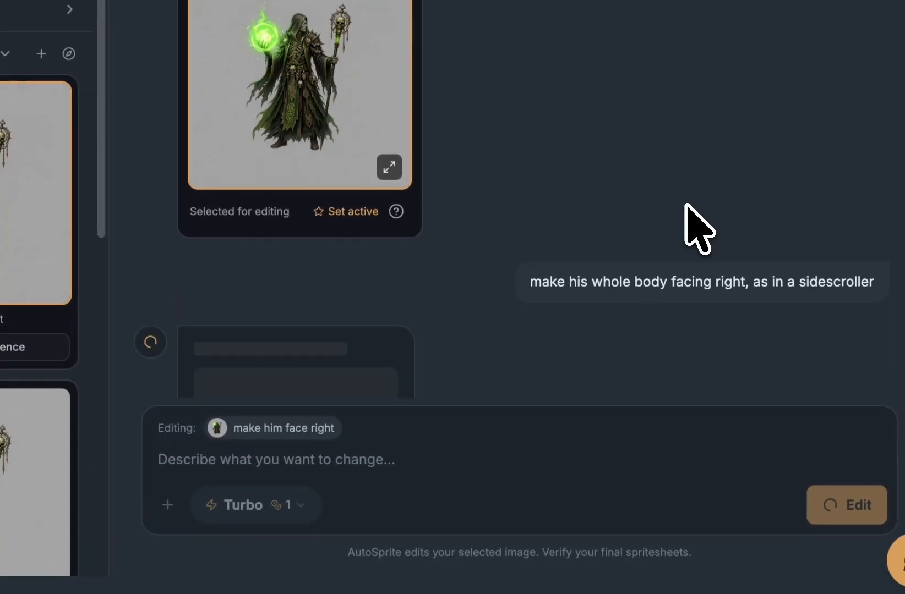
double_click(656, 280)
left_click(477, 242)
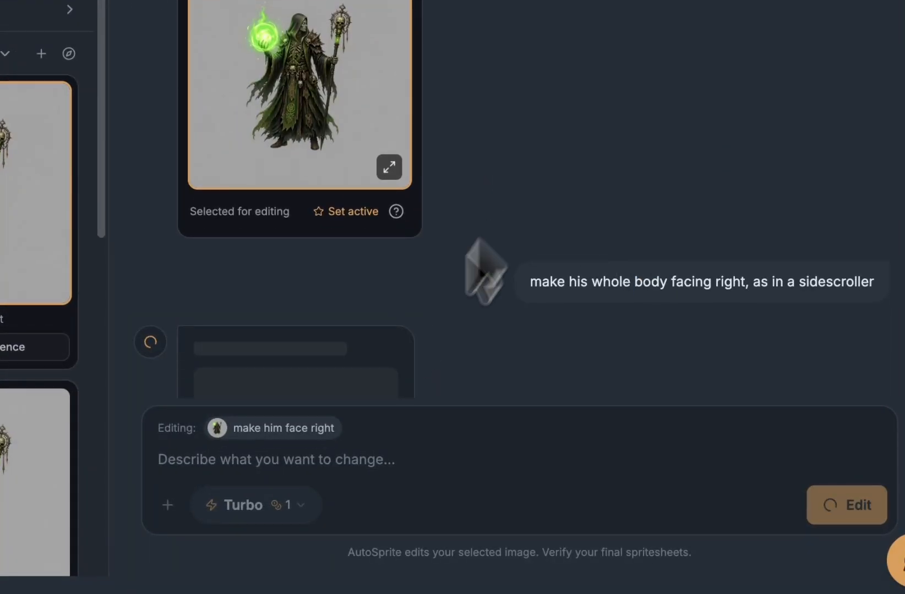
scroll(490, 294, "down", 4)
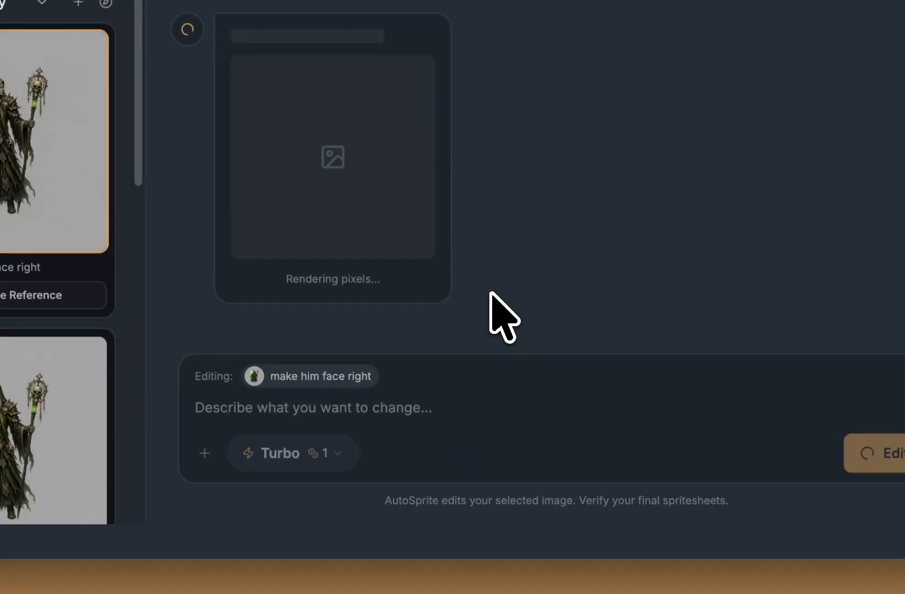
scroll(491, 294, "up", 7)
scroll(597, 240, "up", 2)
scroll(597, 248, "down", 8)
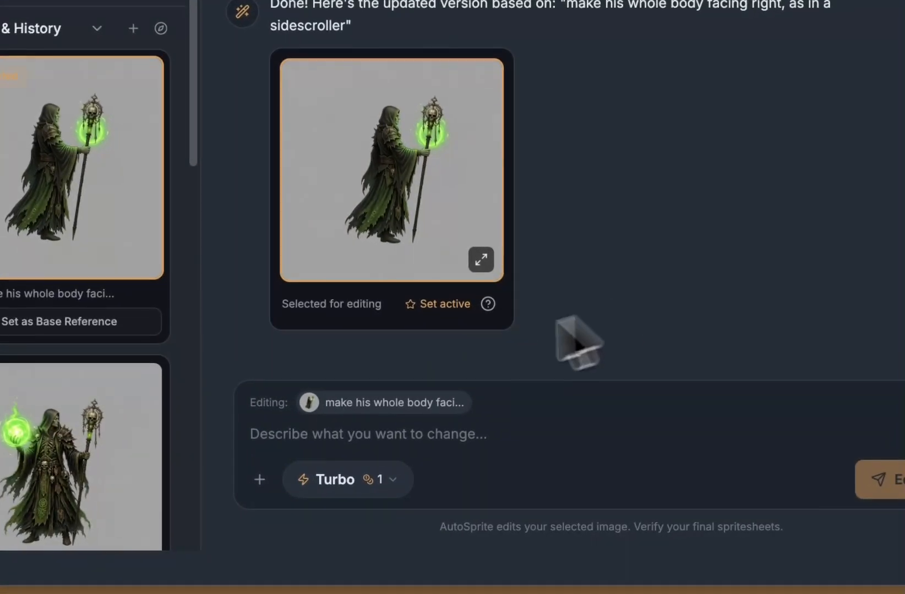
left_click(626, 482)
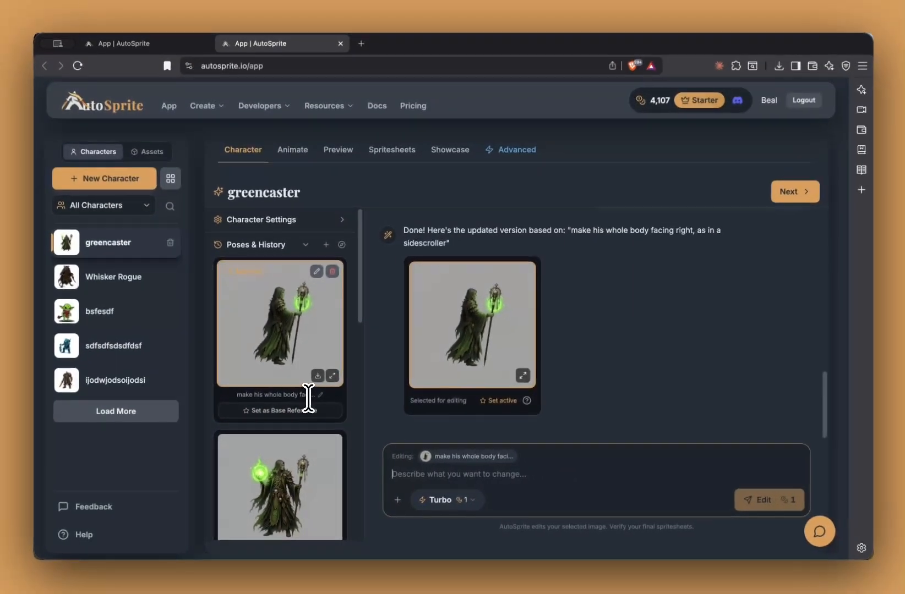
scroll(344, 368, "down", 10)
scroll(304, 421, "up", 10)
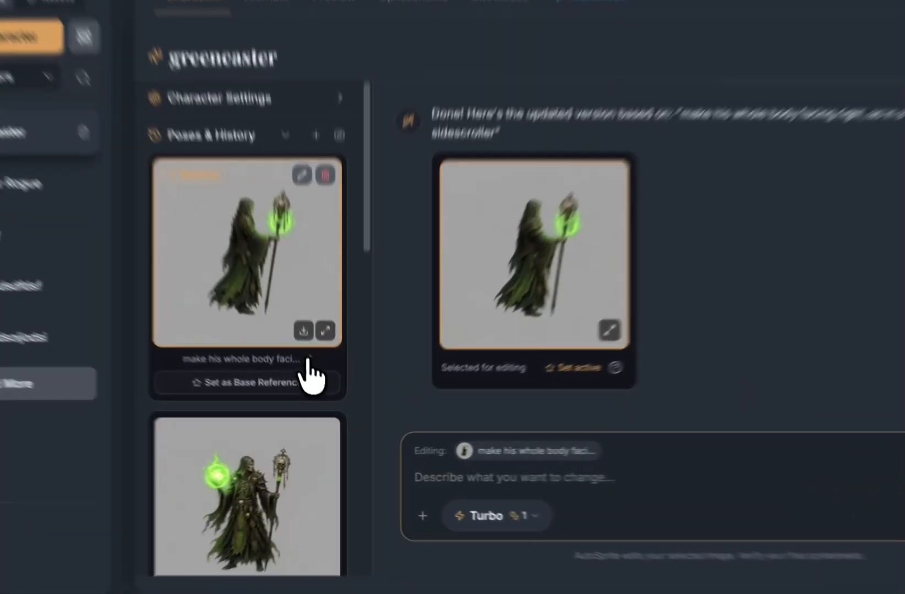
Step: Rename the newest pose to 'casting spell facing right' and select it for editing
left_click(317, 397)
key("ctrl+a")
type("cast")
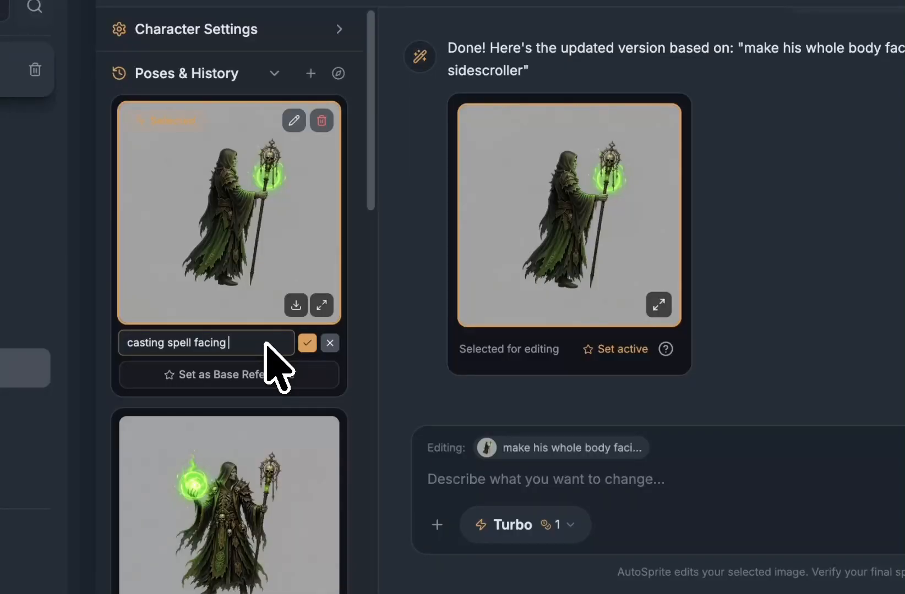
left_click(307, 343)
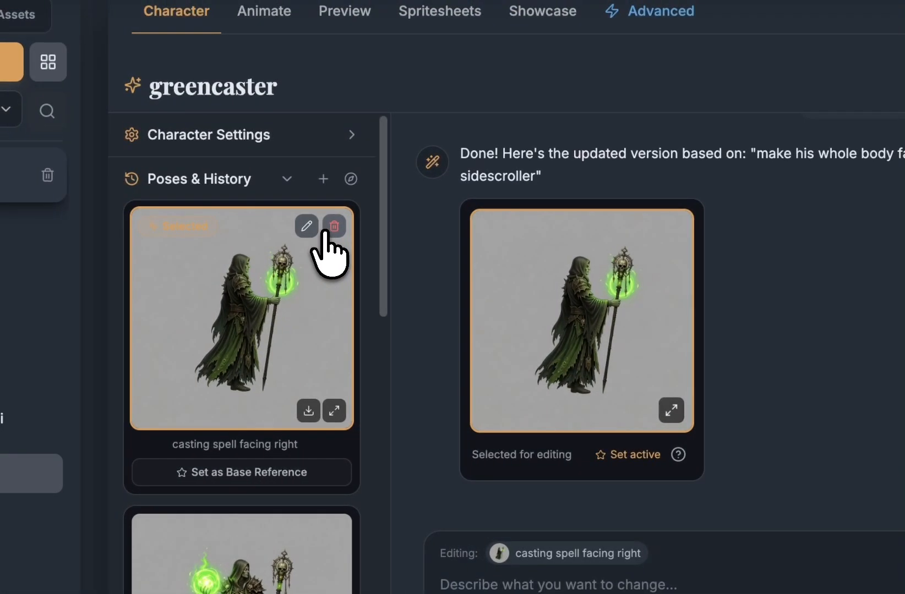
left_click(305, 226)
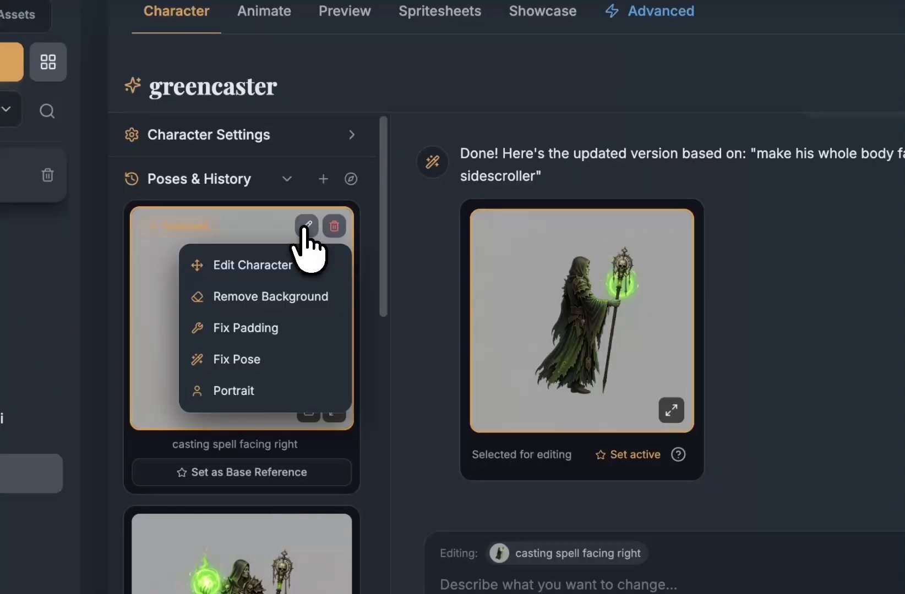
Step: Hide the reference overlay, shift the character to x -298, y 100, scale 90%, and save as new pose
left_click(241, 267)
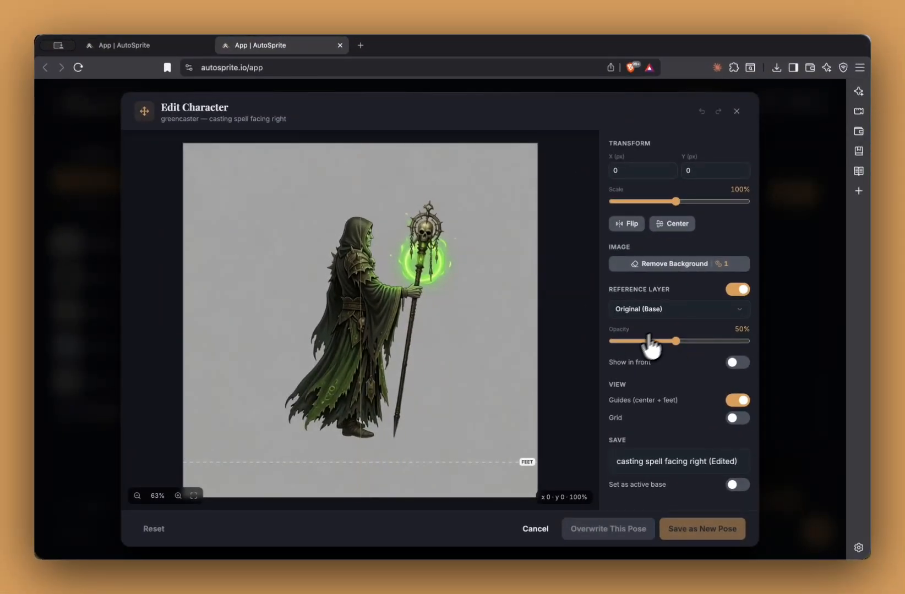
left_click(732, 291)
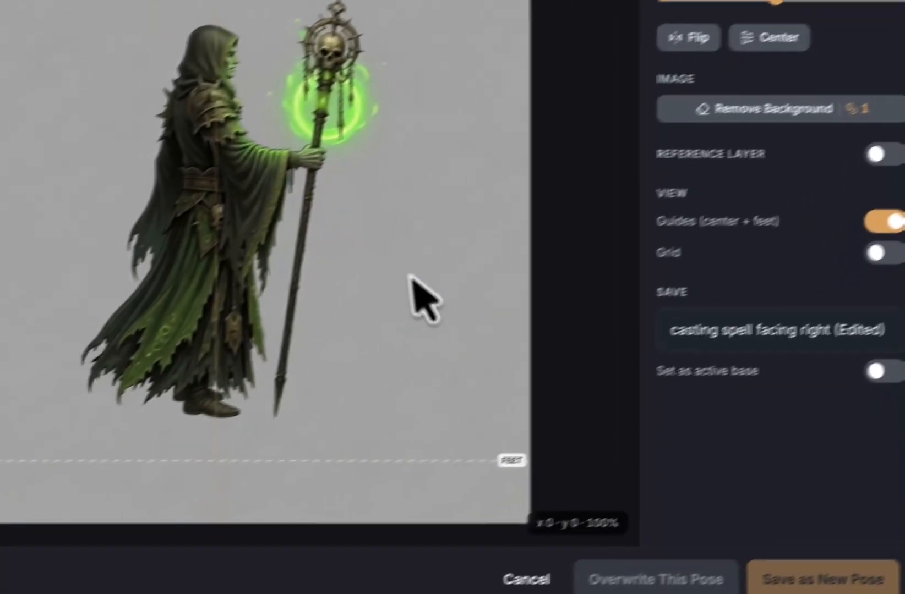
left_click_drag(170, 402, 0, 408)
left_click_drag(488, 464, 508, 471)
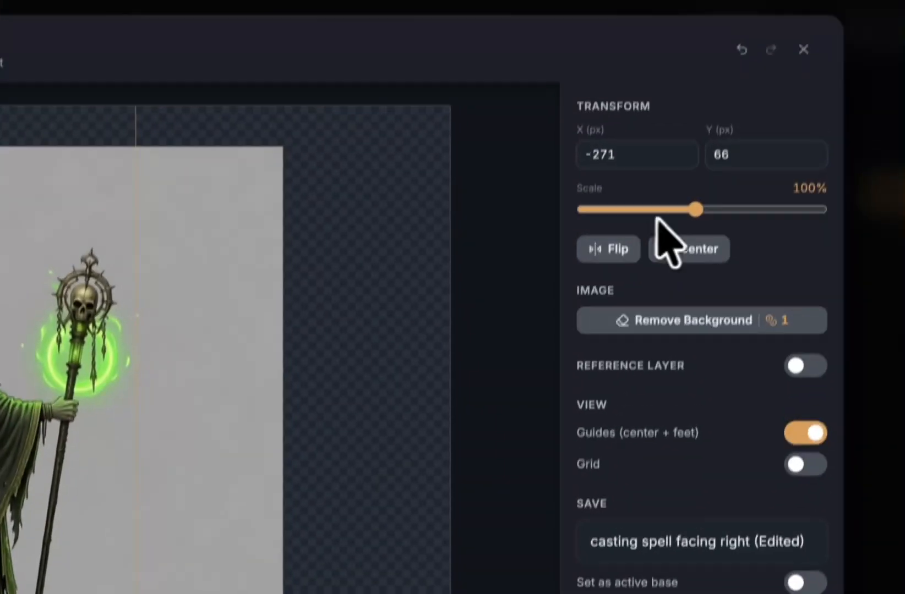
left_click_drag(657, 217, 682, 215)
mouse_move(223, 421)
left_mouse_down()
mouse_move(195, 432)
mouse_move(223, 422)
mouse_move(208, 430)
left_mouse_up()
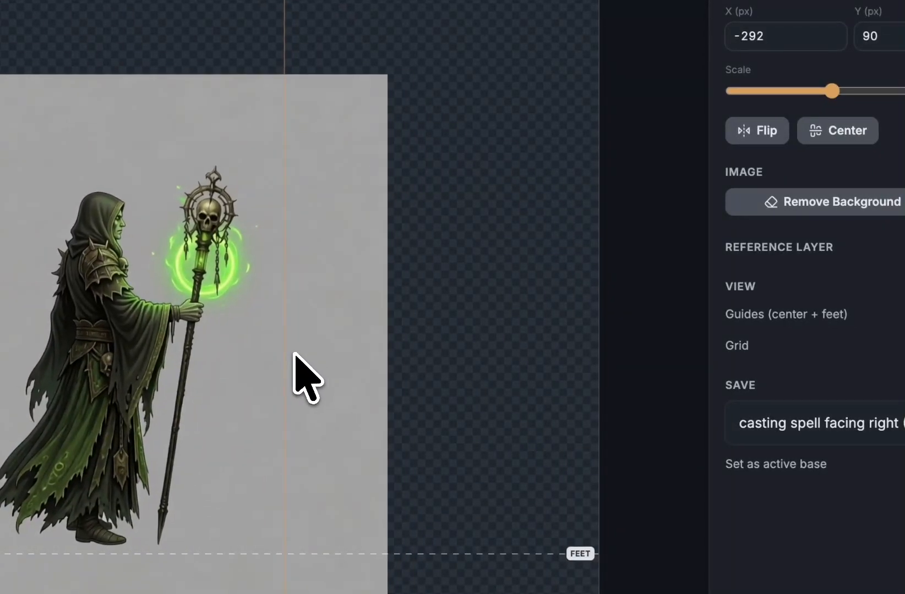
left_click_drag(290, 355, 289, 359)
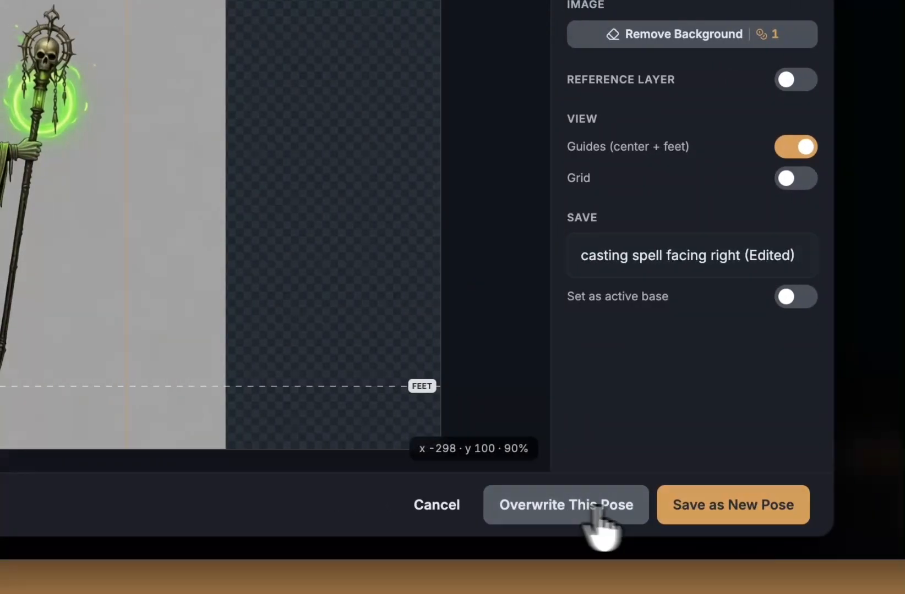
left_click(678, 520)
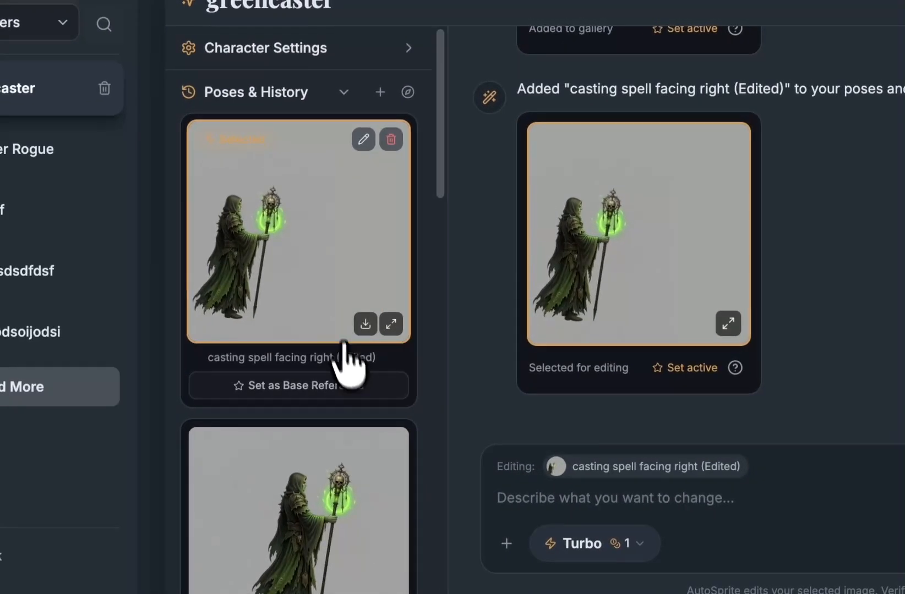
Step: Rename 'casting spell facing right (Edited)' to 'casting spell right with room'
left_click(387, 358)
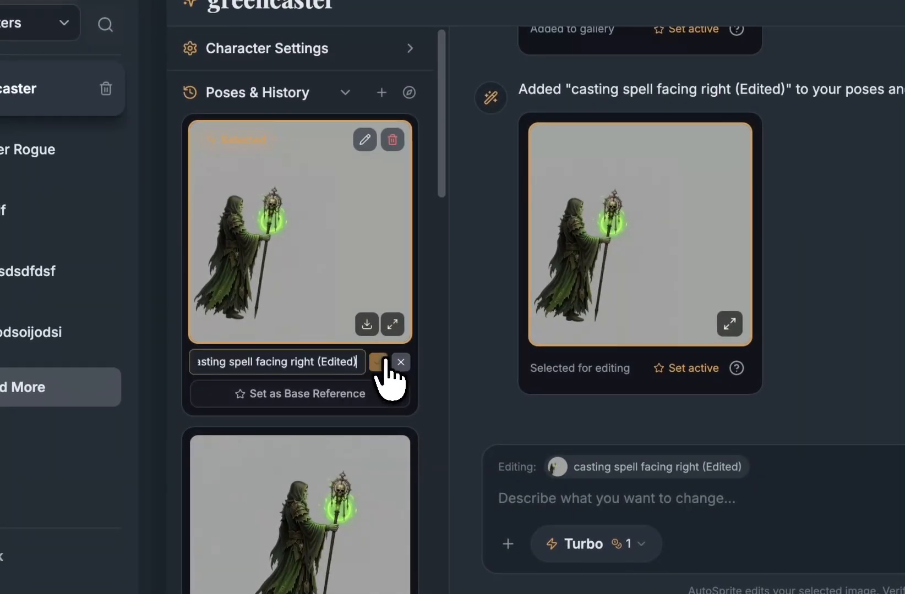
triple_click(288, 366)
type("cast")
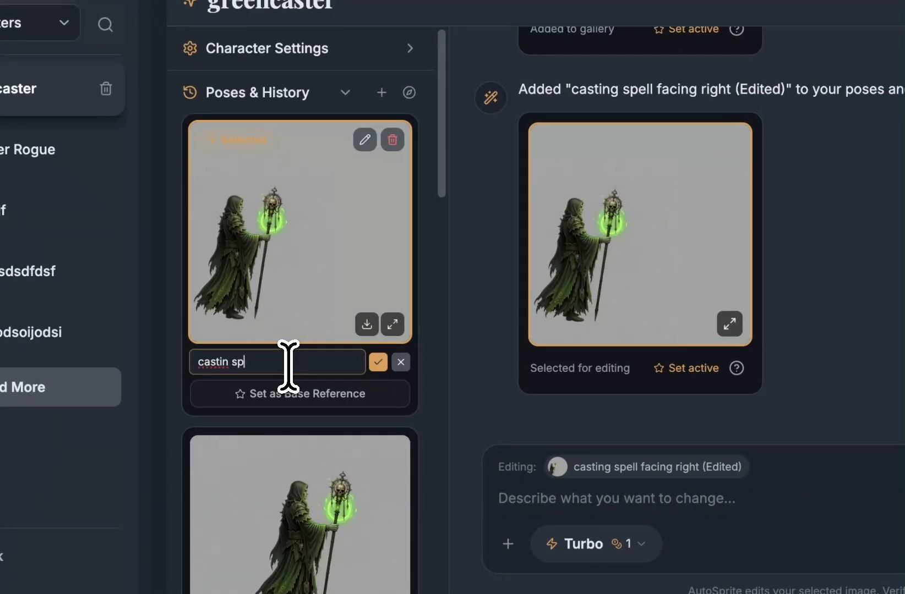
type("ing")
type(" spl")
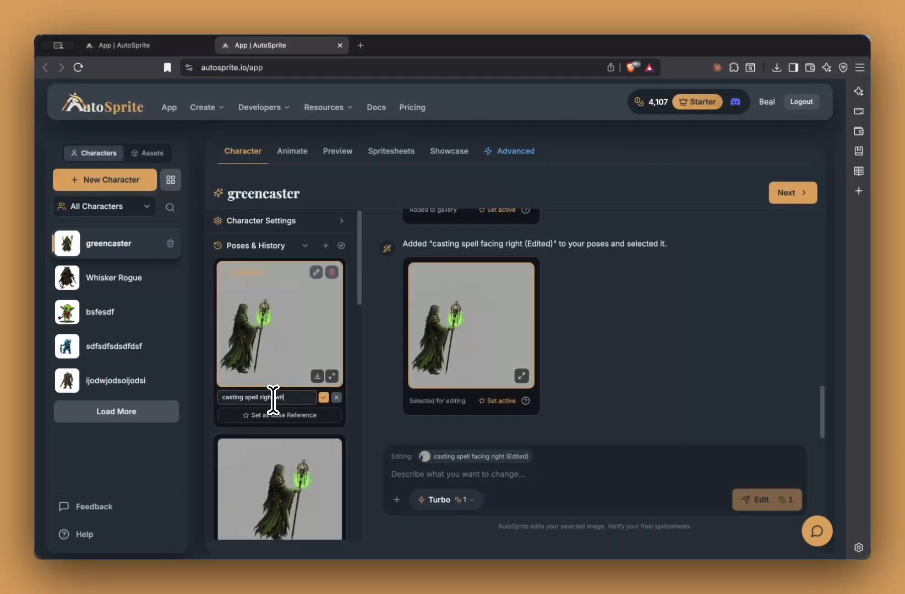
key("Escape")
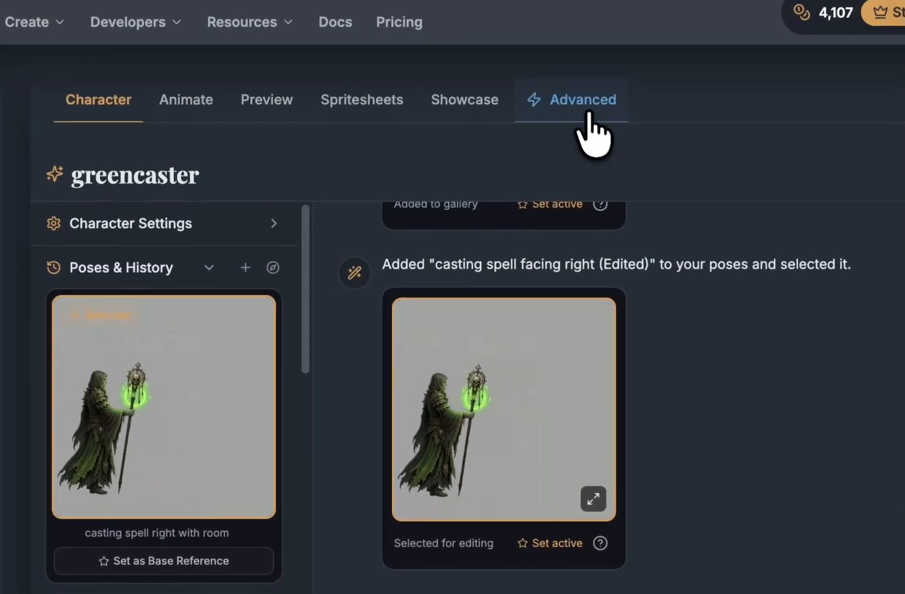
Step: Start a new custom animation in the Advanced flow with the action 'casting magic spell'
left_click(649, 149)
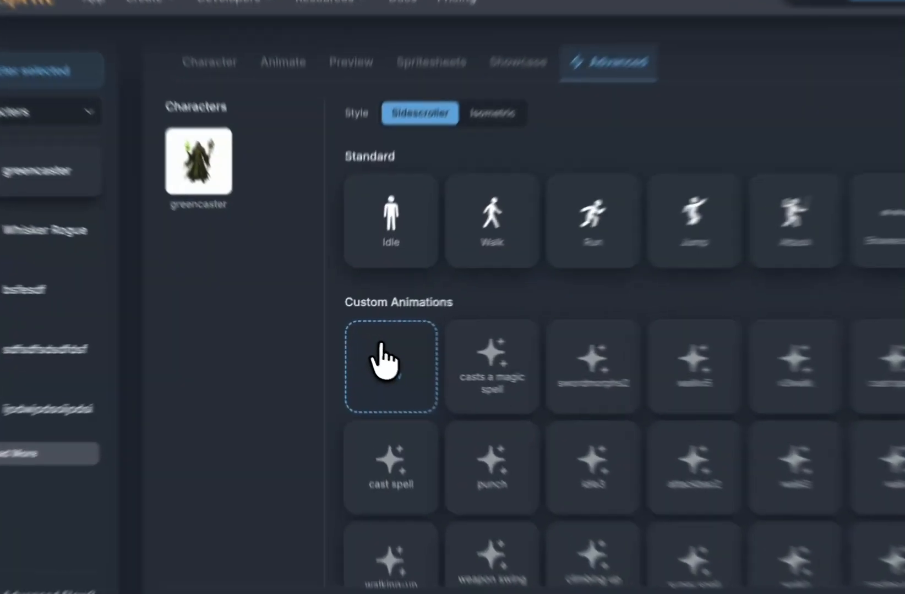
left_click(367, 355)
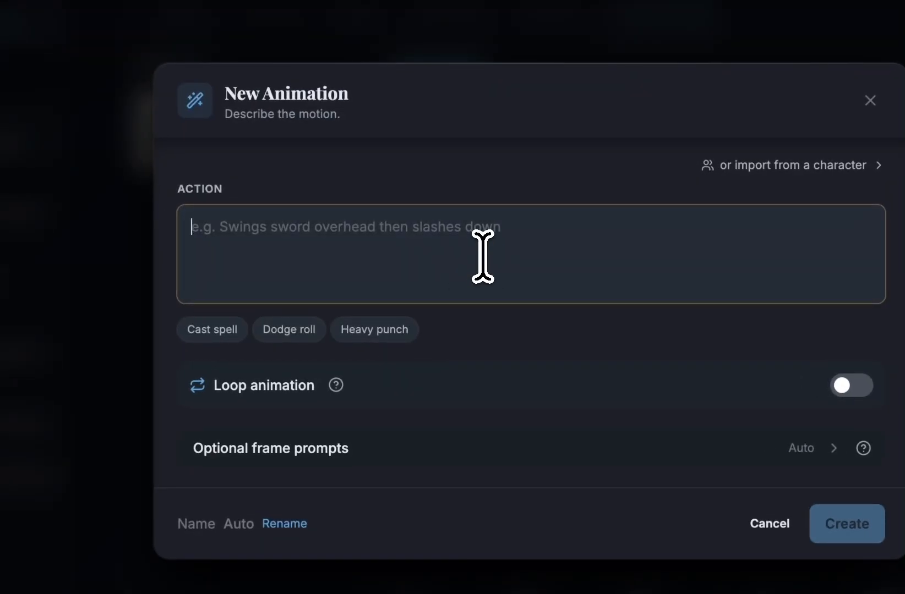
type("m")
key("BackSpace")
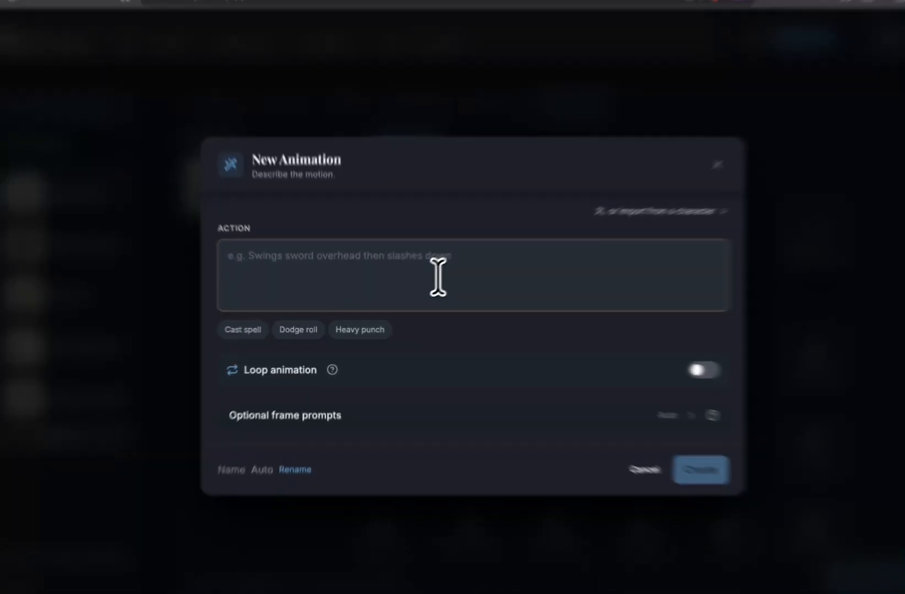
type("casting magic spell")
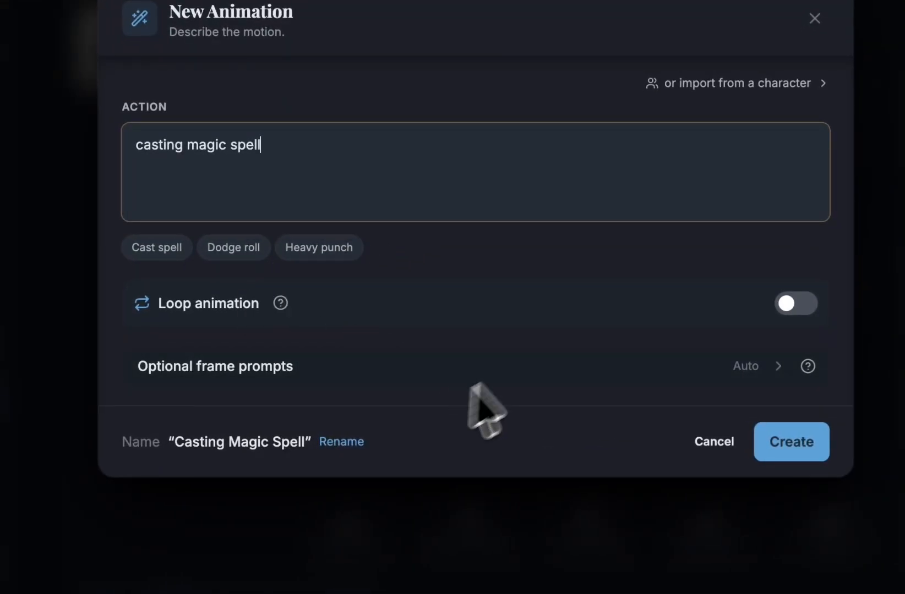
Step: Name the animation 'Casting Magic Spell Advanced'
left_click(341, 441)
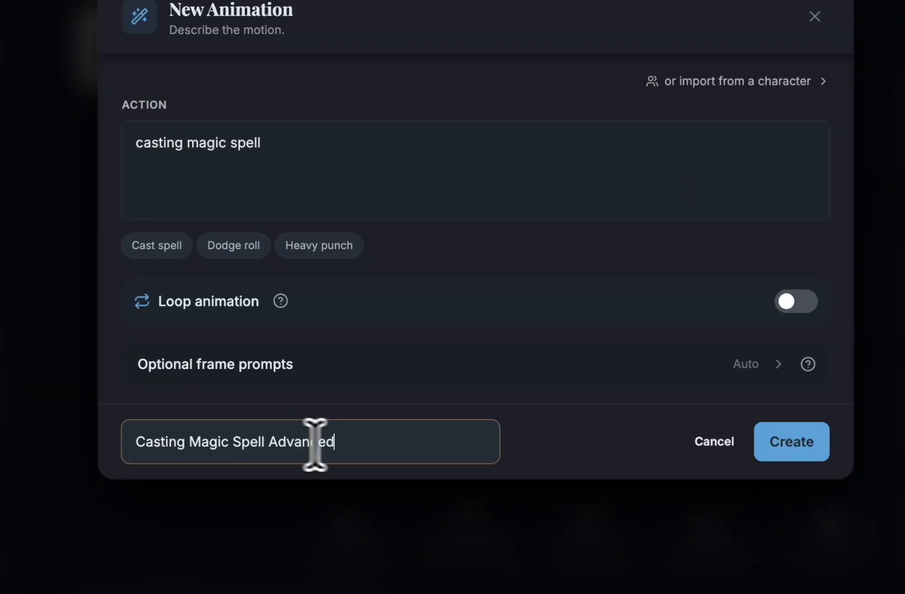
type("Advanced")
key("Return")
left_click(376, 133)
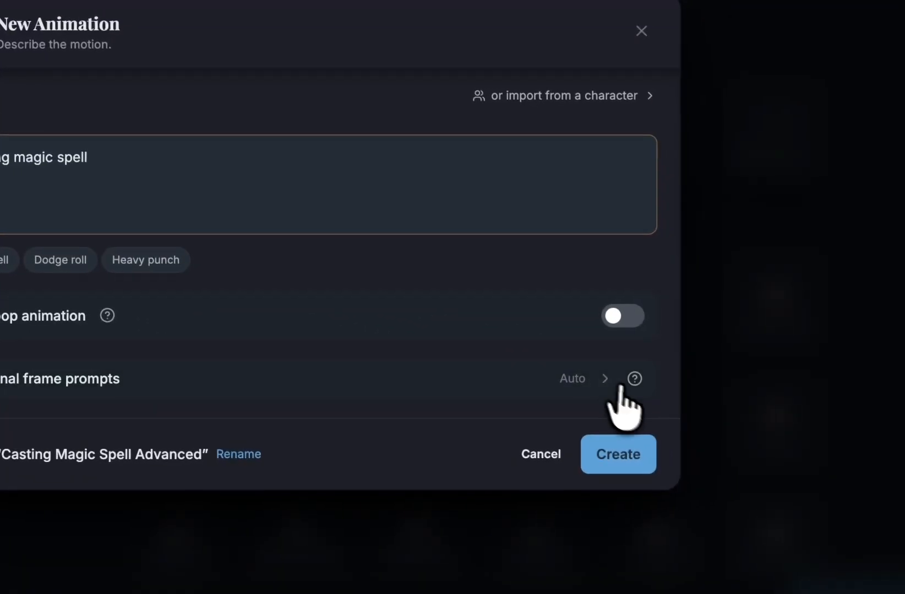
Step: Look over the optional first and second frame prompts, then create the animation
left_click(569, 384)
scroll(385, 369, "down", 1)
left_click(265, 448)
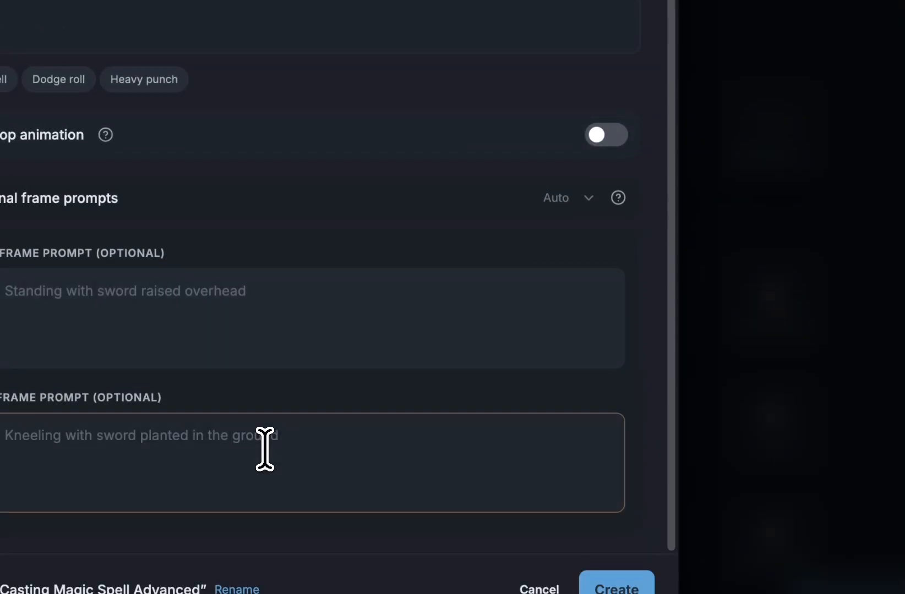
left_click(347, 364)
left_click(312, 424)
left_click(430, 330)
left_click(394, 484)
left_click(371, 302)
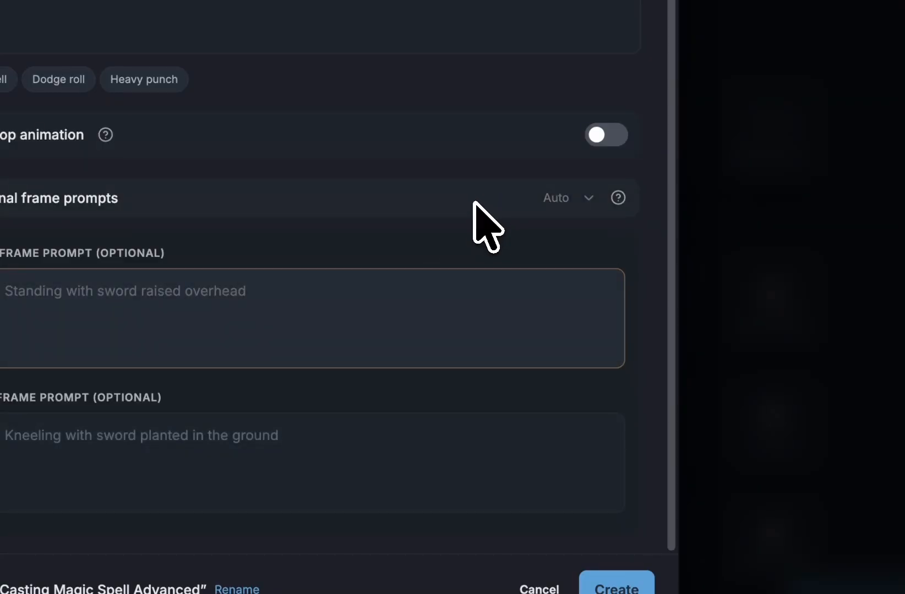
left_click(317, 423)
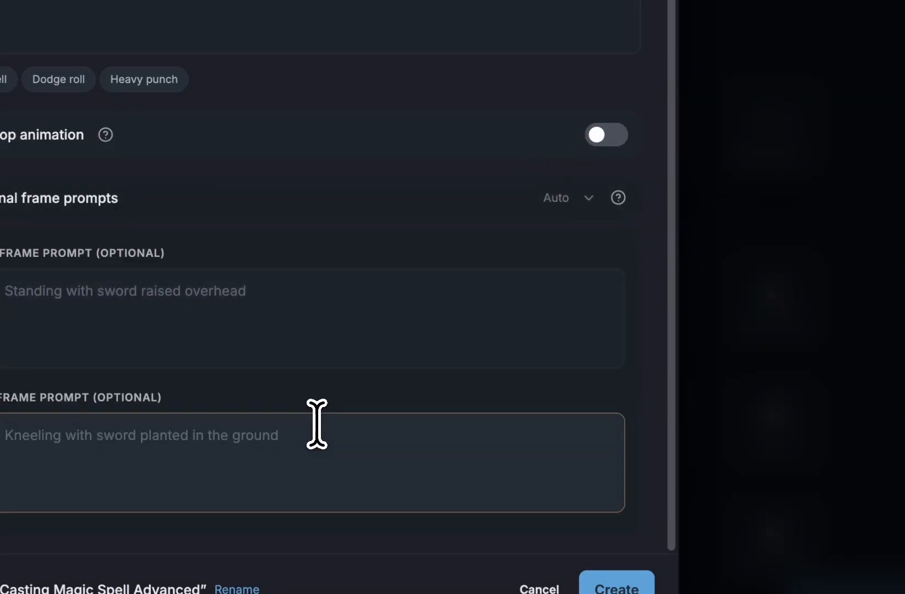
left_click(331, 302)
left_click(178, 429)
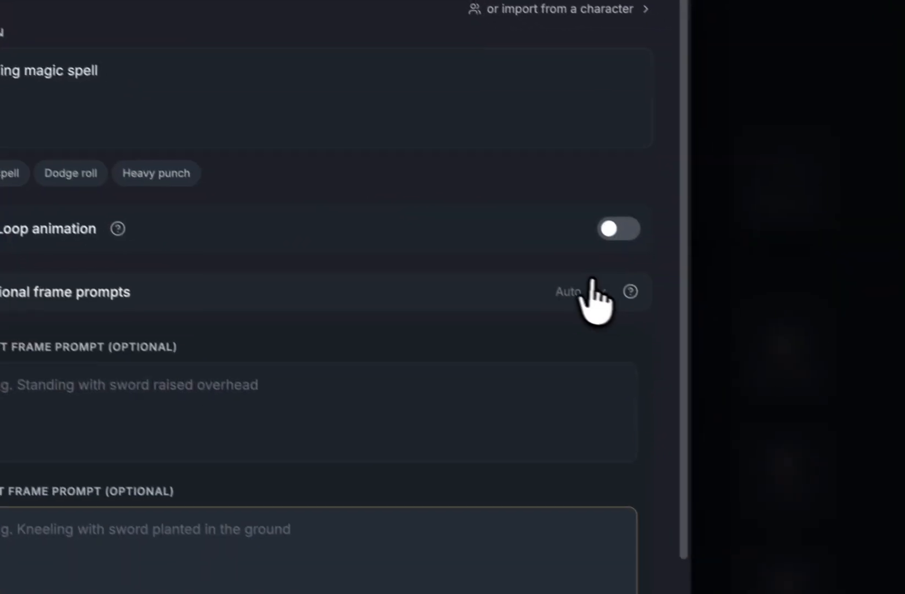
left_click(592, 282)
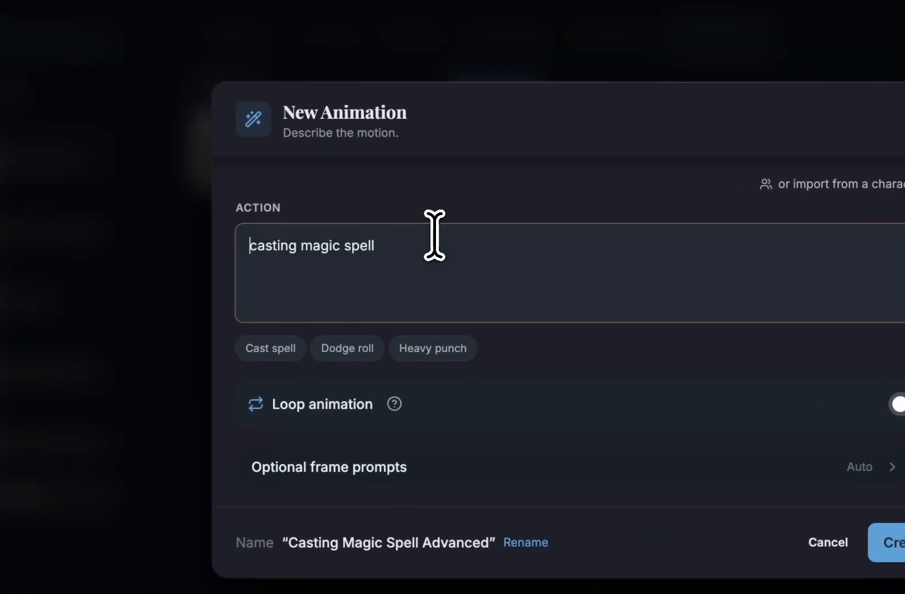
left_click(461, 246)
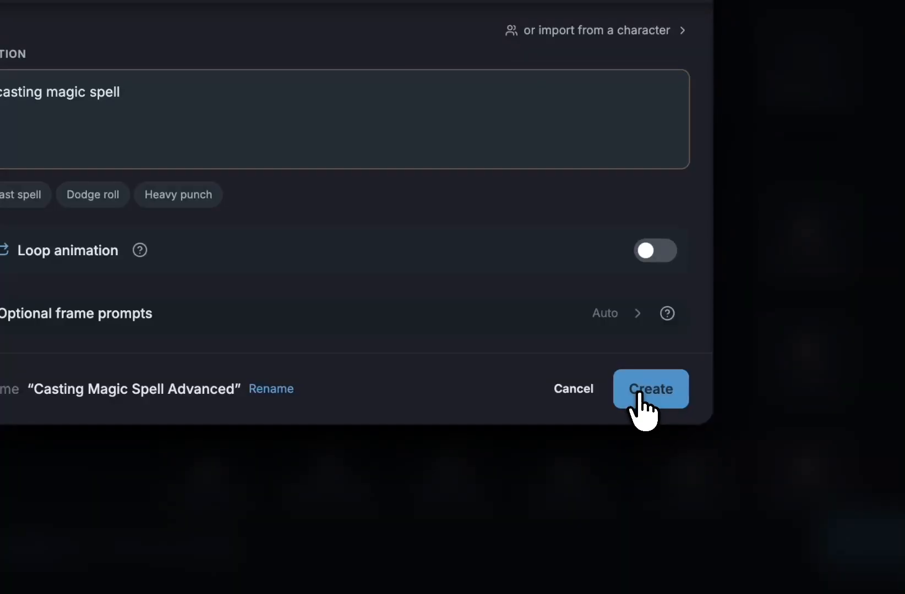
left_click(639, 394)
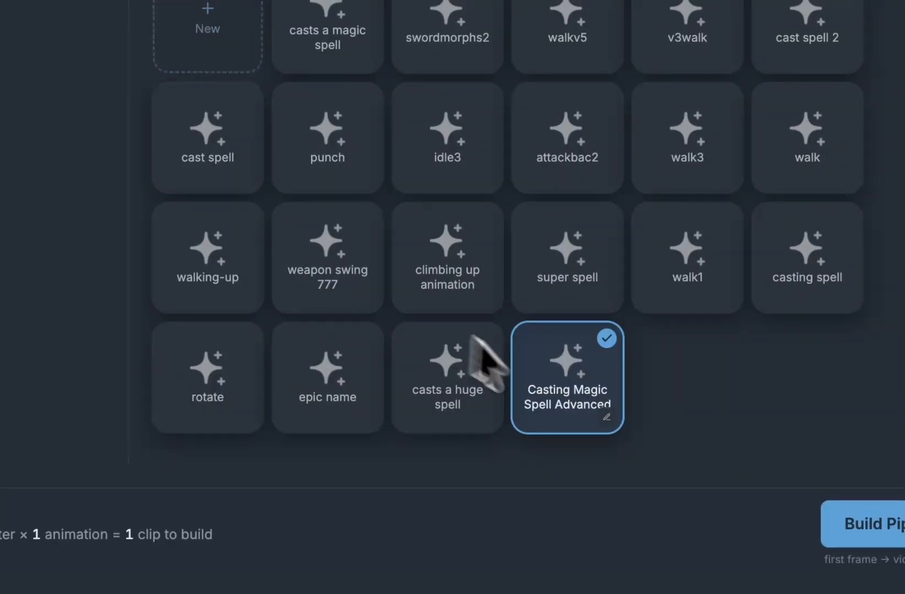
Step: Build the Casting Magic Spell Advanced pipeline and overwrite the default first-frame prompt text
left_click(861, 524)
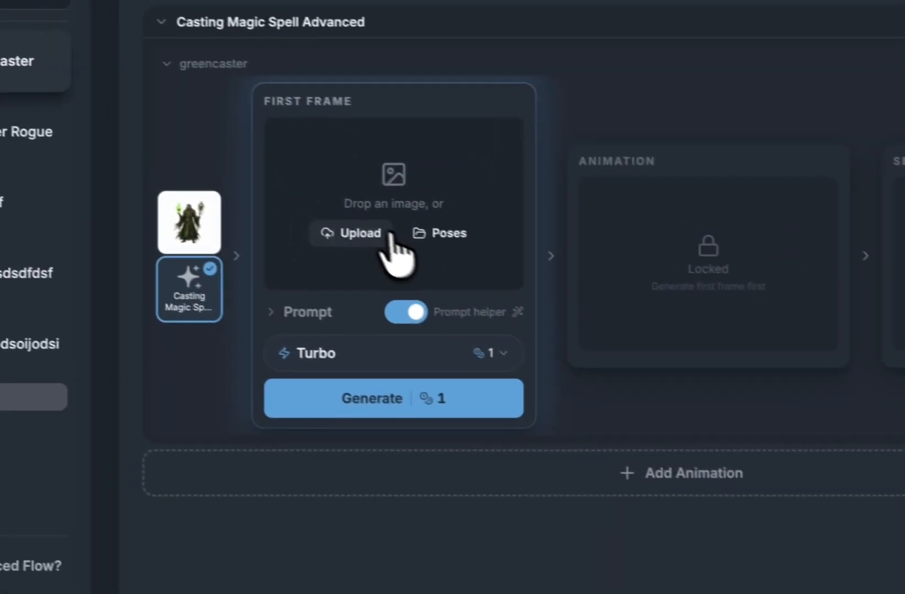
left_click(313, 312)
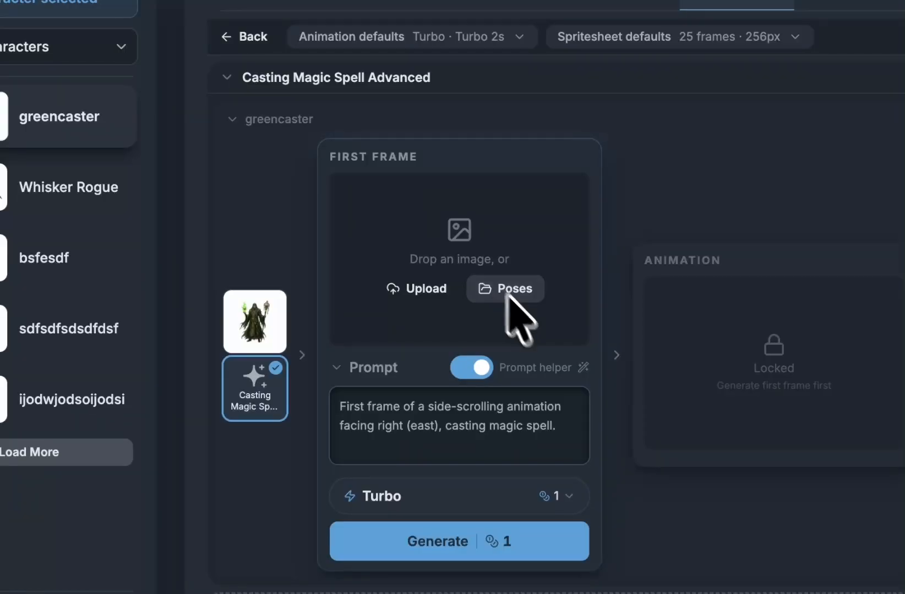
triple_click(542, 422)
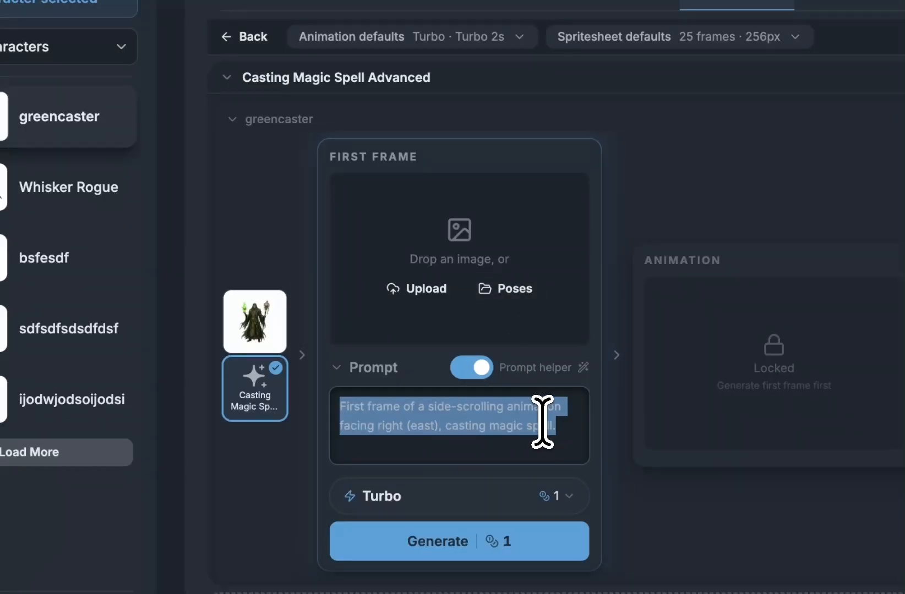
type("frist")
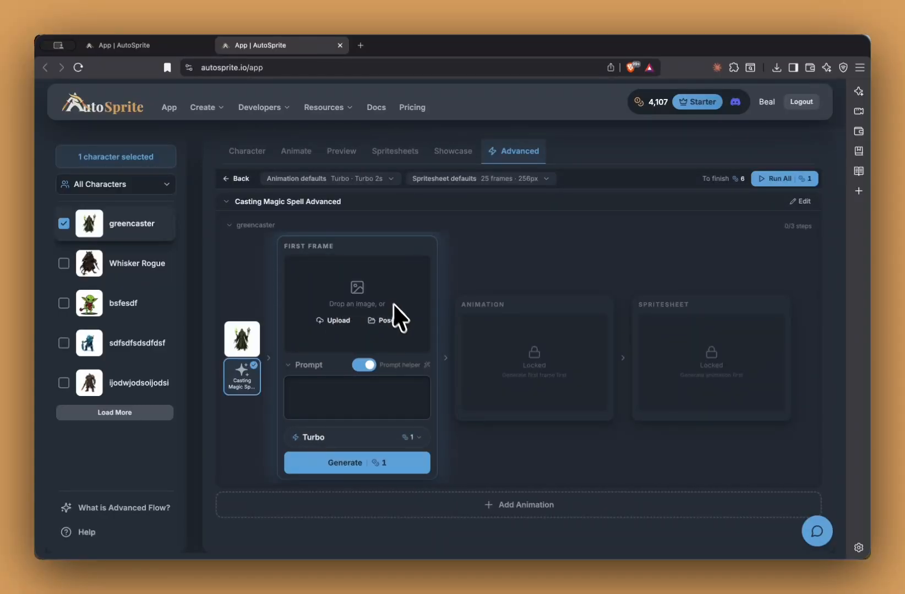
Step: Use the saved 'casting spell right with room' pose as the first frame and bring up animation quality choices
left_click(385, 319)
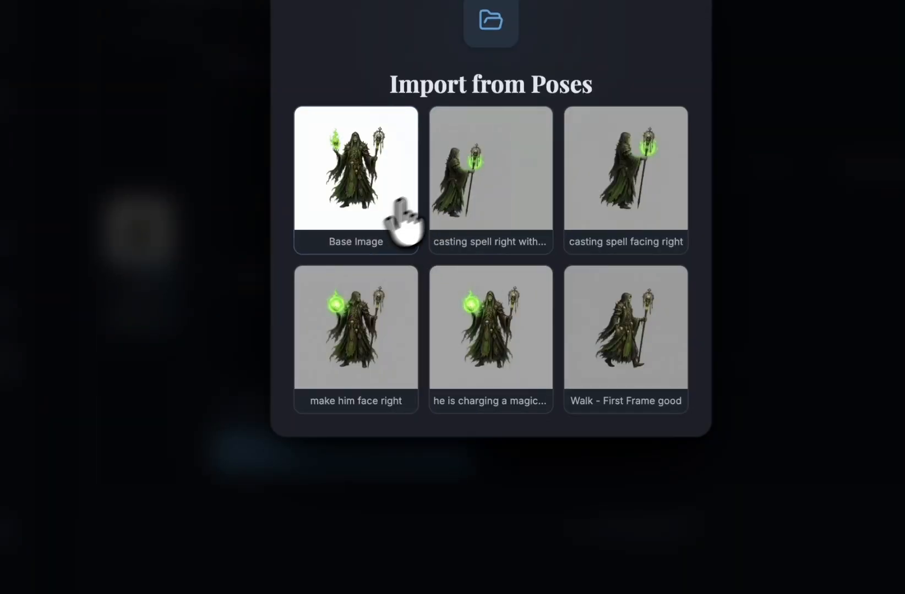
left_click(496, 189)
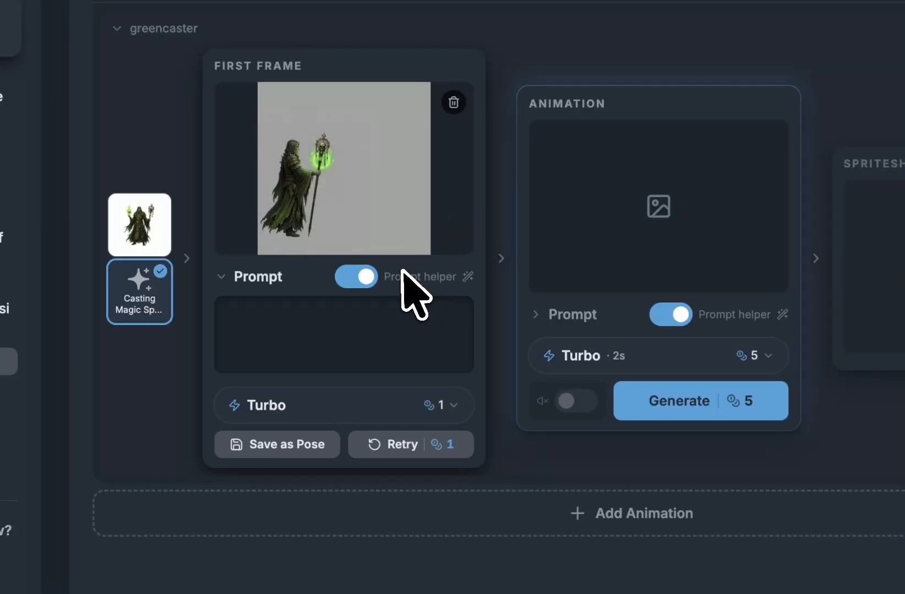
left_click(281, 278)
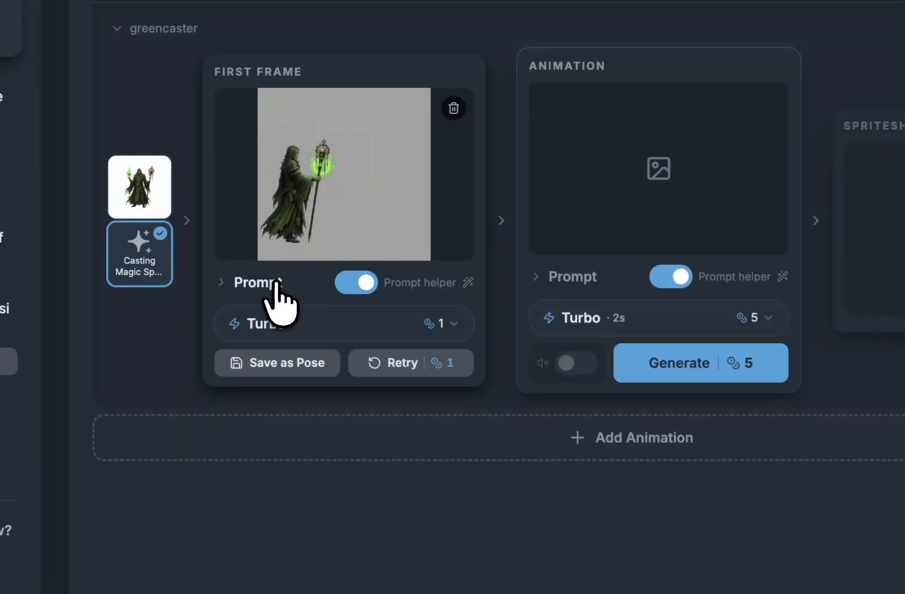
left_click(617, 318)
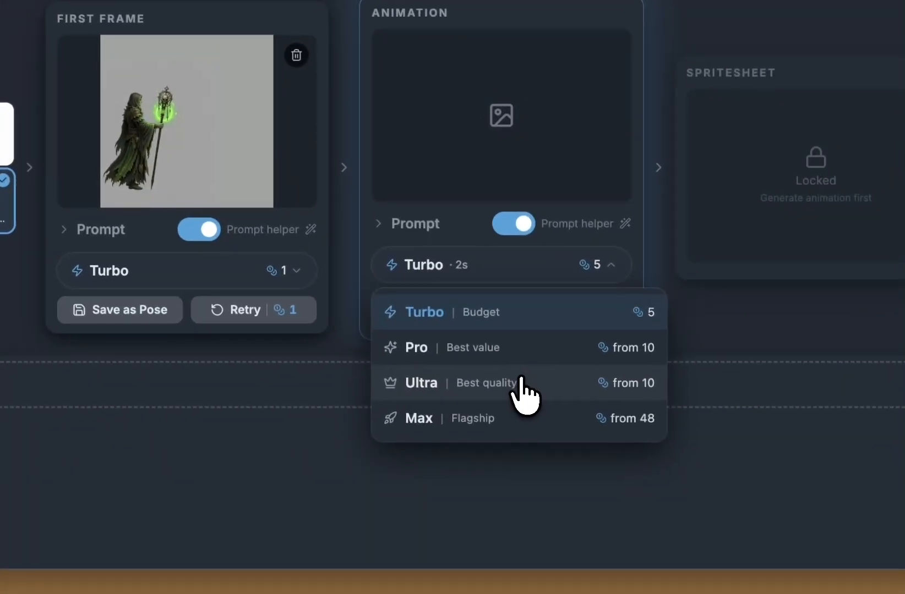
Step: Choose Ultra at 2 s, finish the prompt 'casting magic spell, super ultra special move', and generate
left_click(669, 432)
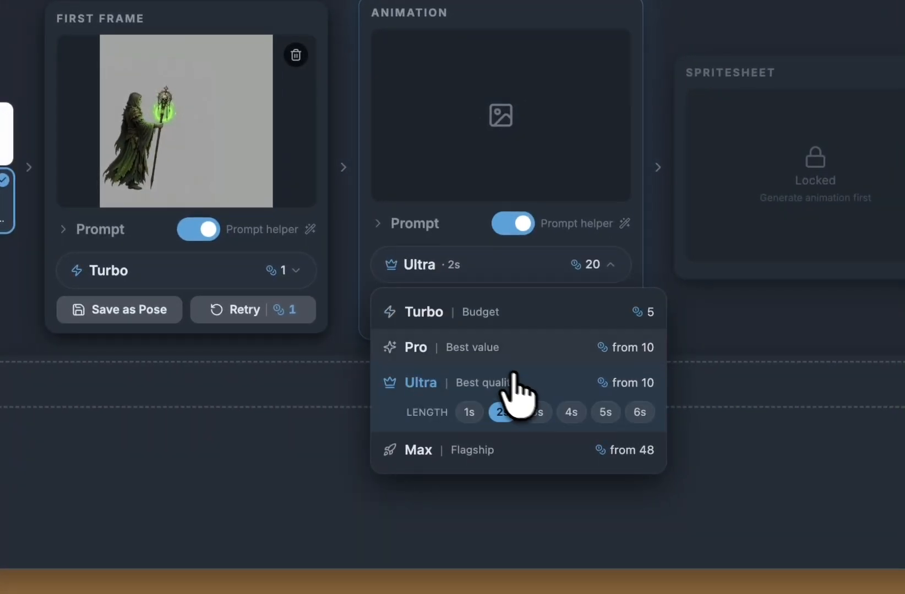
left_click(501, 412)
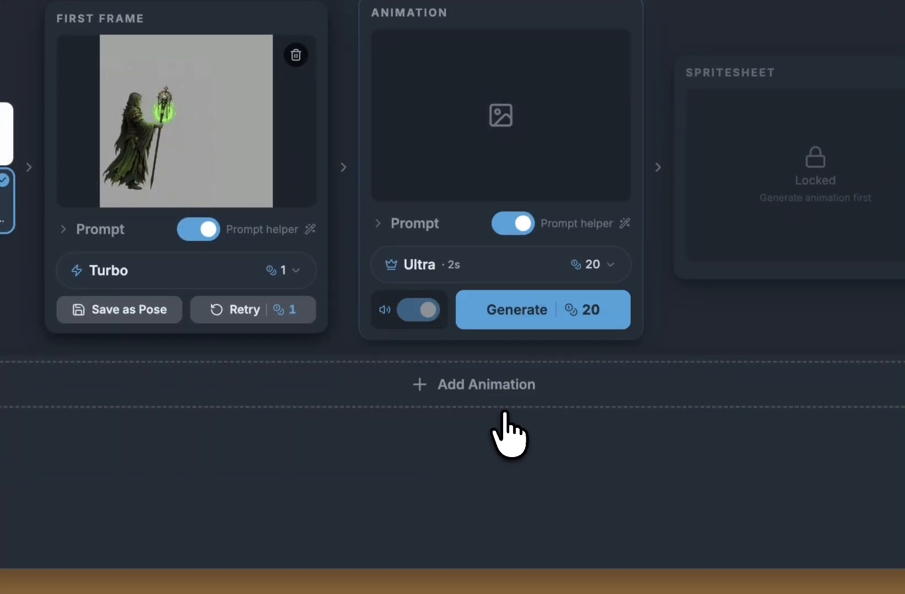
left_click(420, 235)
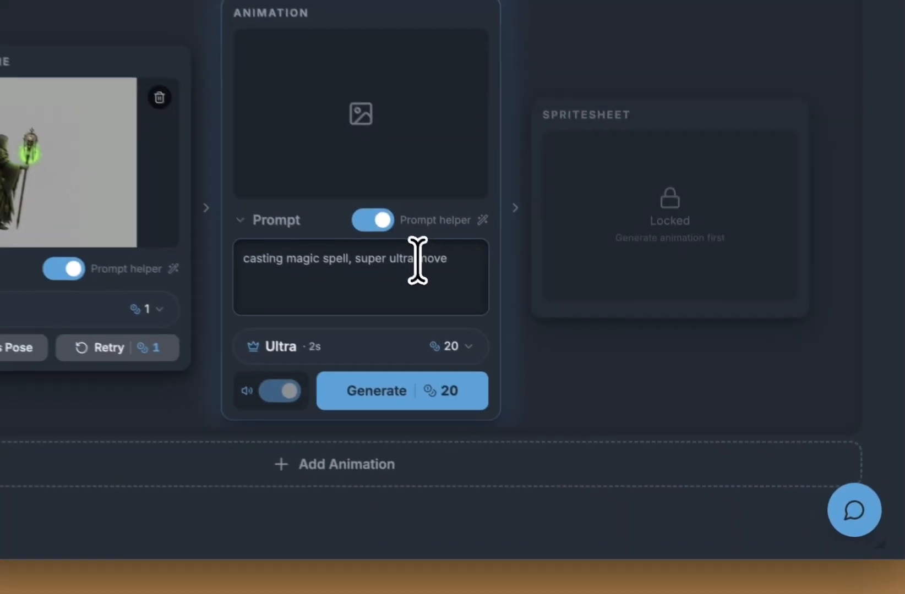
left_click(566, 388)
type("pecial")
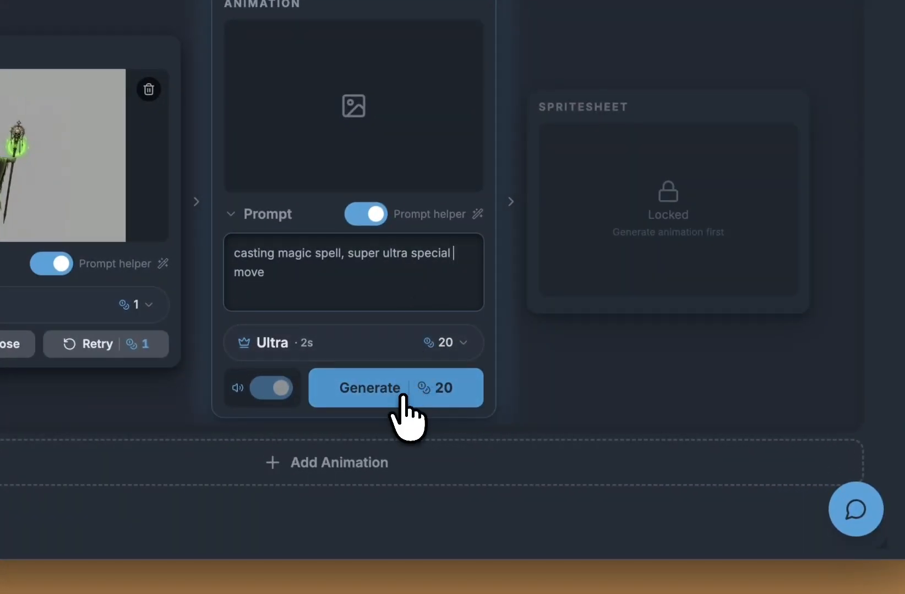
left_click(401, 400)
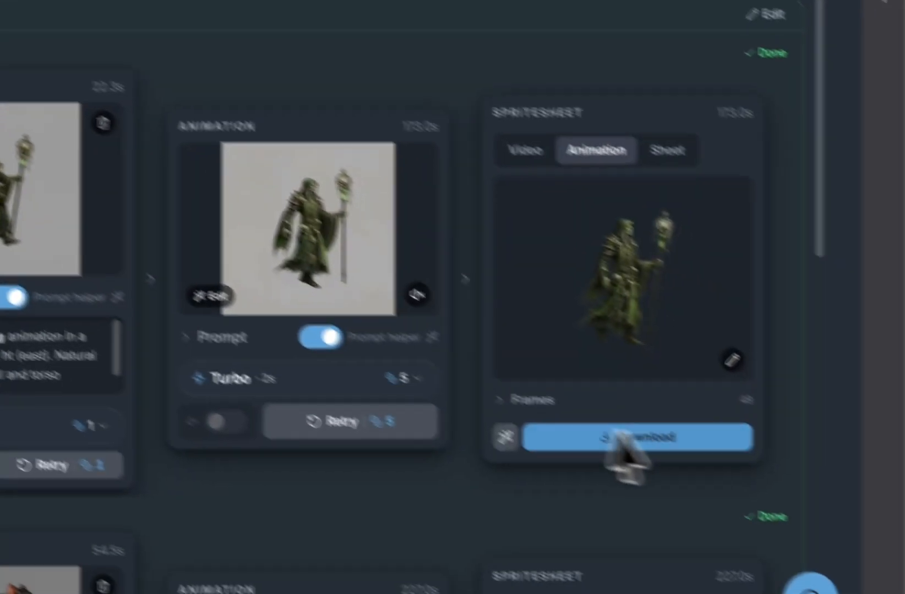
Step: Make the goblin walk spritesheet a perfect loop over frames 0–47
scroll(446, 397, "down", 3)
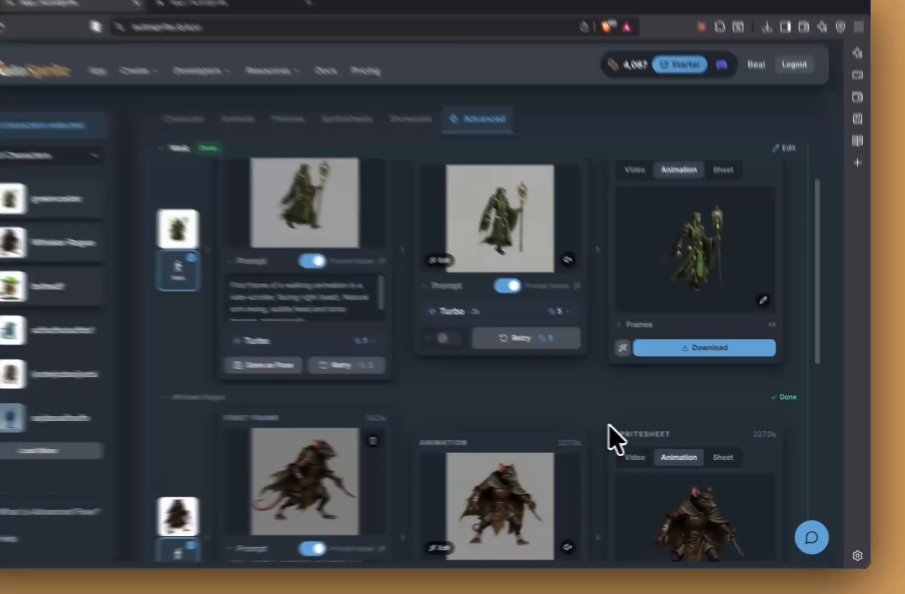
scroll(632, 428, "down", 5)
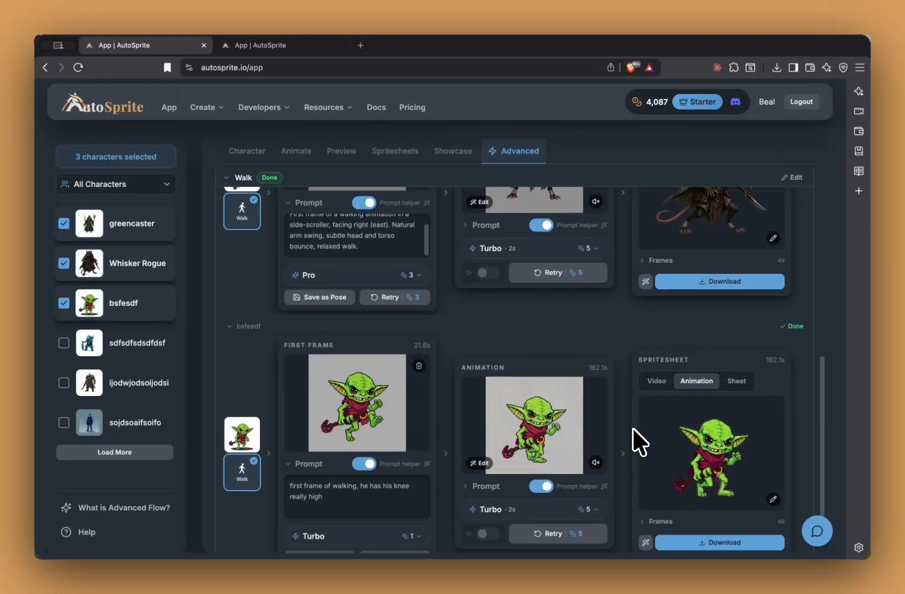
scroll(633, 428, "down", 2)
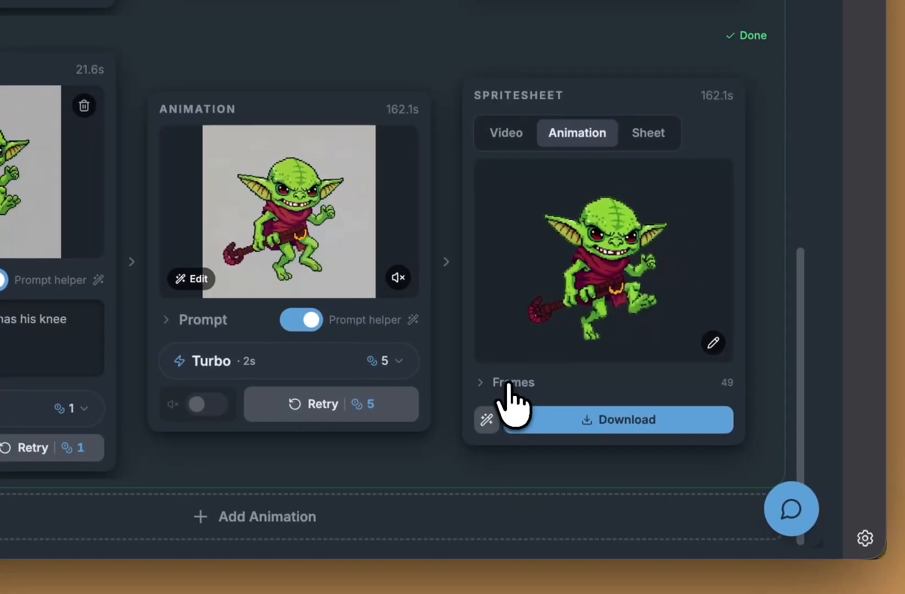
left_click(605, 390)
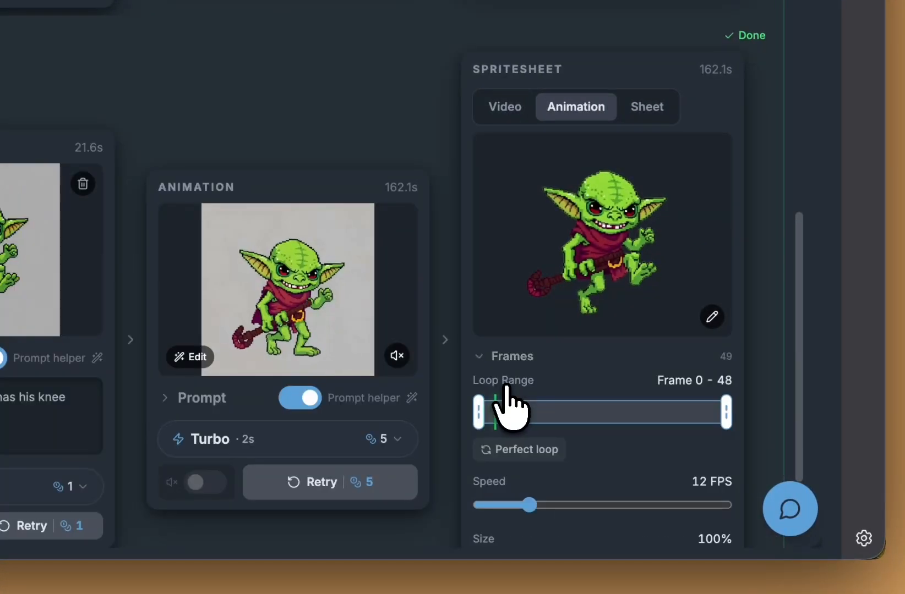
scroll(602, 380, "down", 3)
left_click(544, 295)
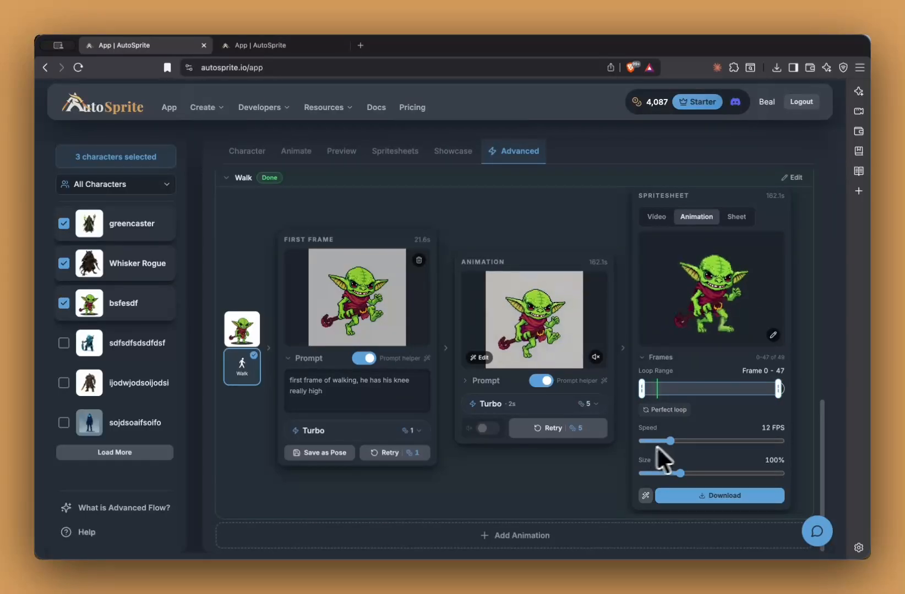
Step: Set the goblin playback speed to 24 FPS and collapse the Frames settings
left_click_drag(669, 441, 687, 441)
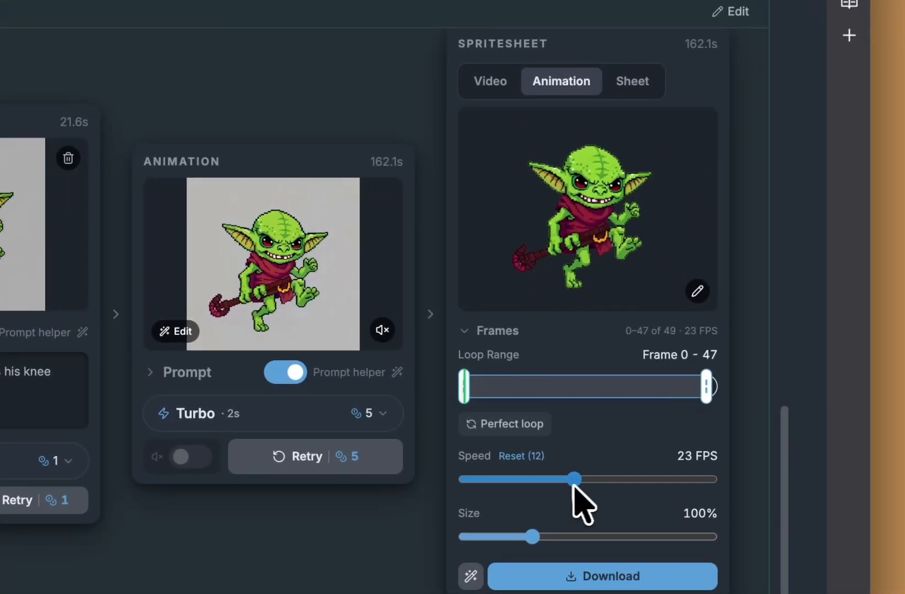
left_click_drag(572, 485, 499, 482)
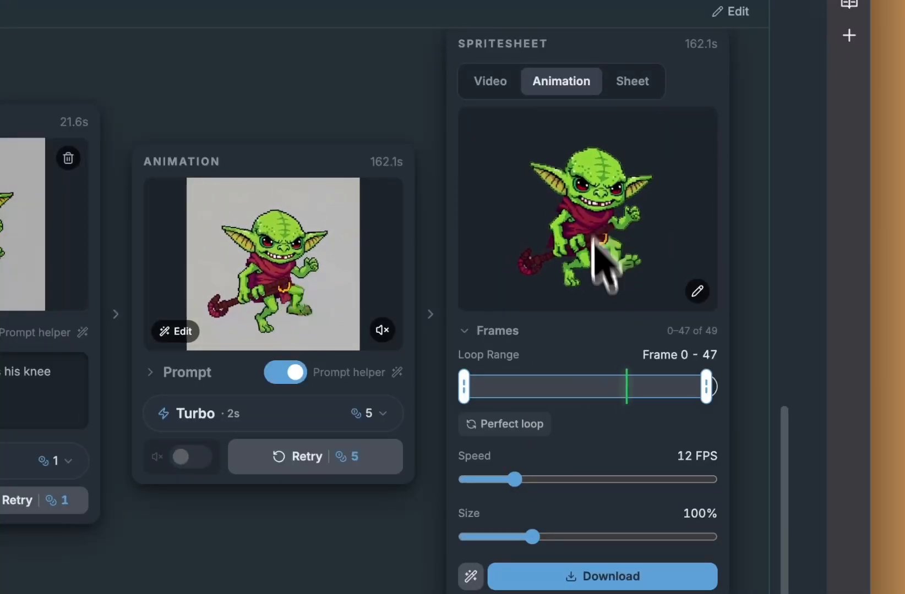
left_click_drag(514, 479, 580, 479)
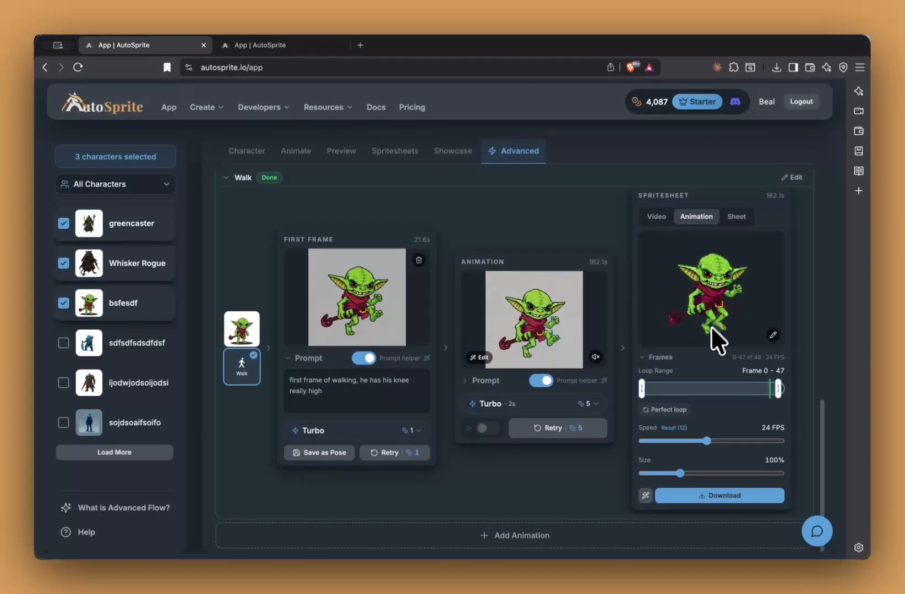
scroll(578, 231, "up", 2)
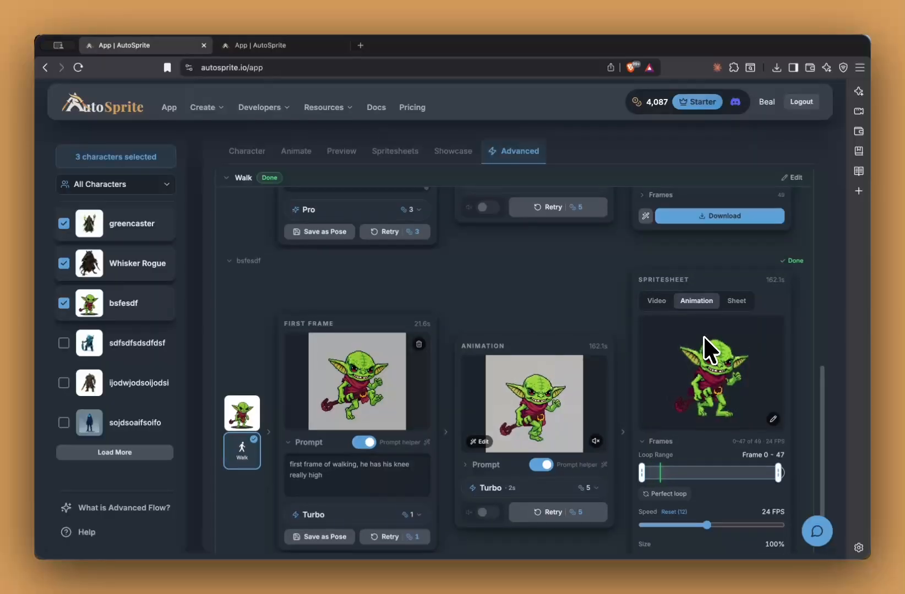
scroll(704, 339, "down", 2)
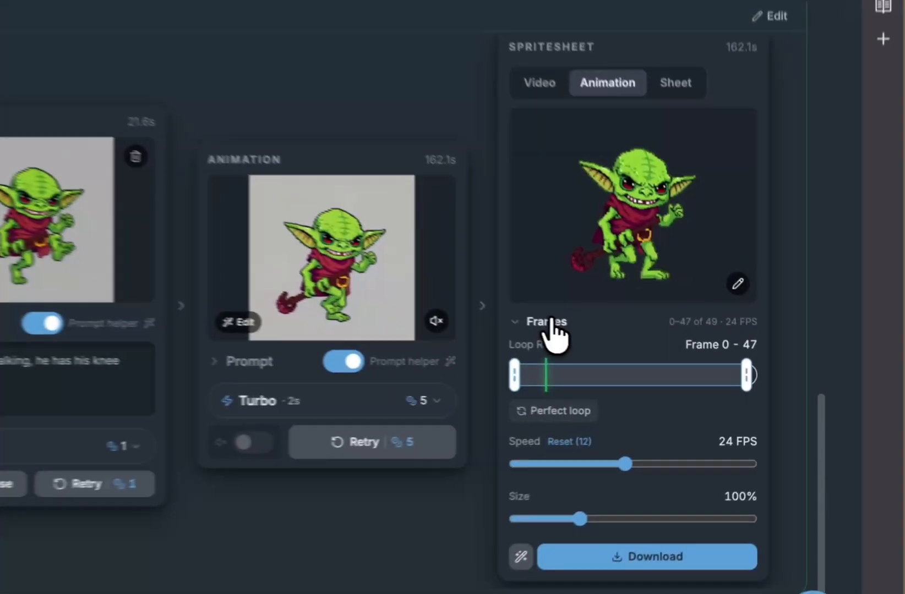
left_click(660, 357)
Step: Preview the goblin spritesheet as video and check the download formats without downloading
left_click(656, 320)
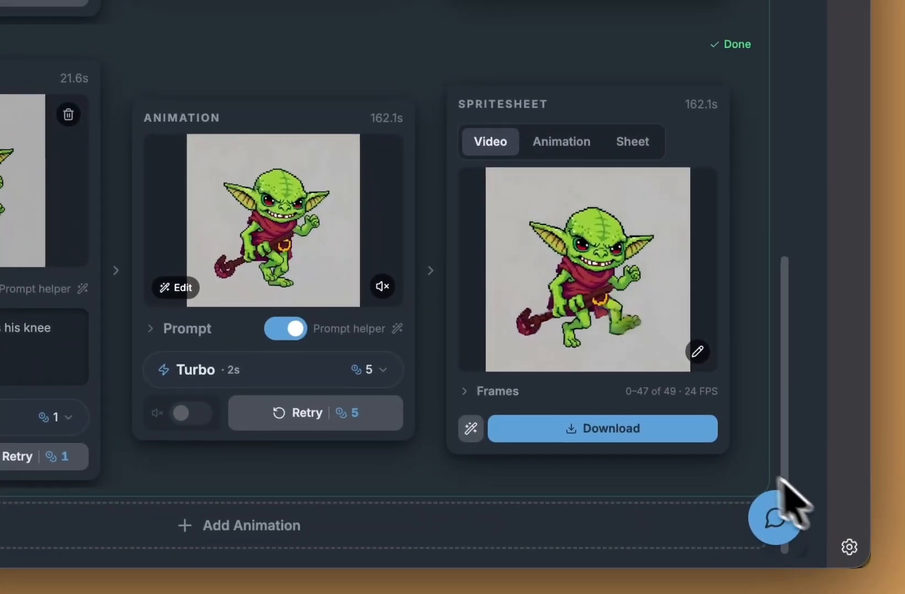
left_click(663, 430)
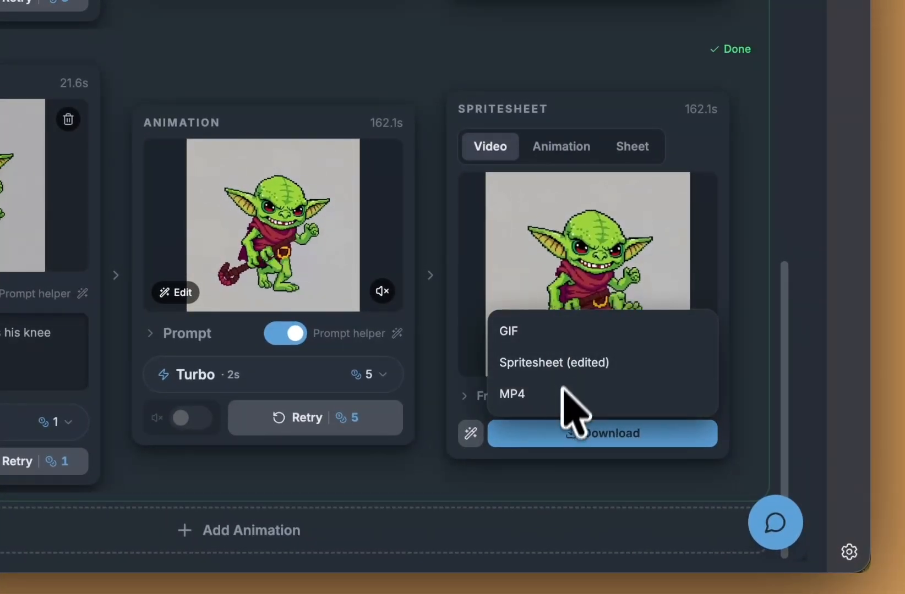
left_click(637, 432)
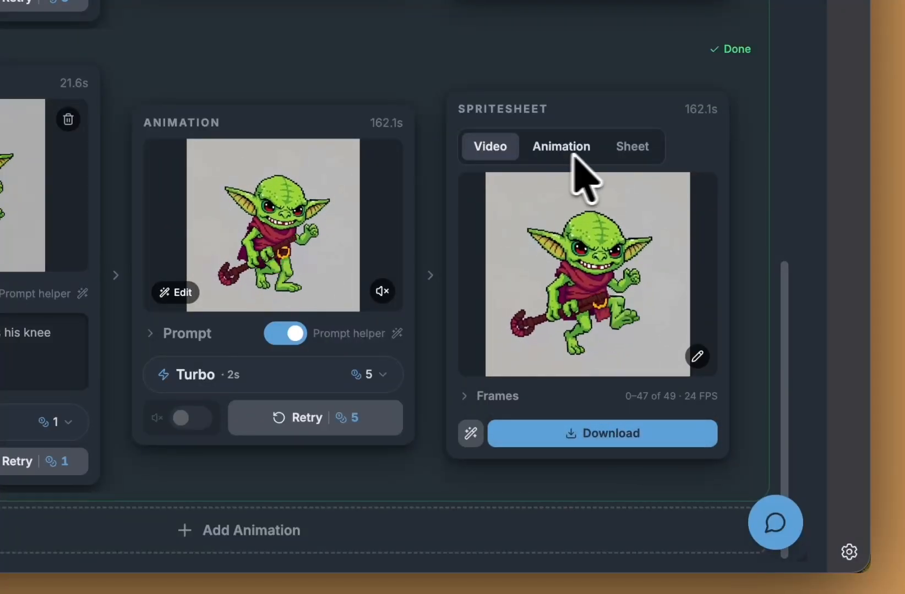
scroll(697, 196, "up", 15)
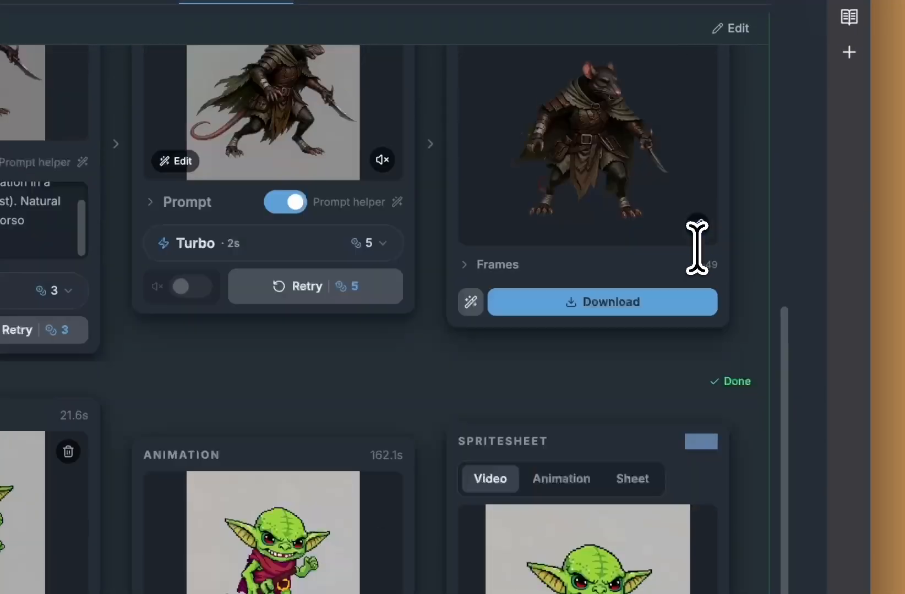
scroll(697, 195, "down", 8)
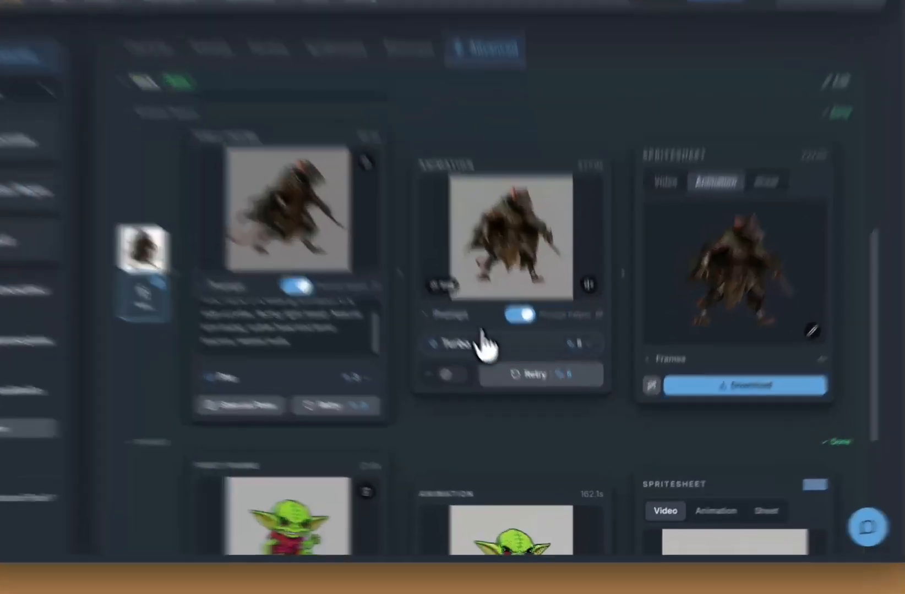
Step: Regenerate the Whisker Rogue walk with the Pro model at 4 seconds
left_click(491, 385)
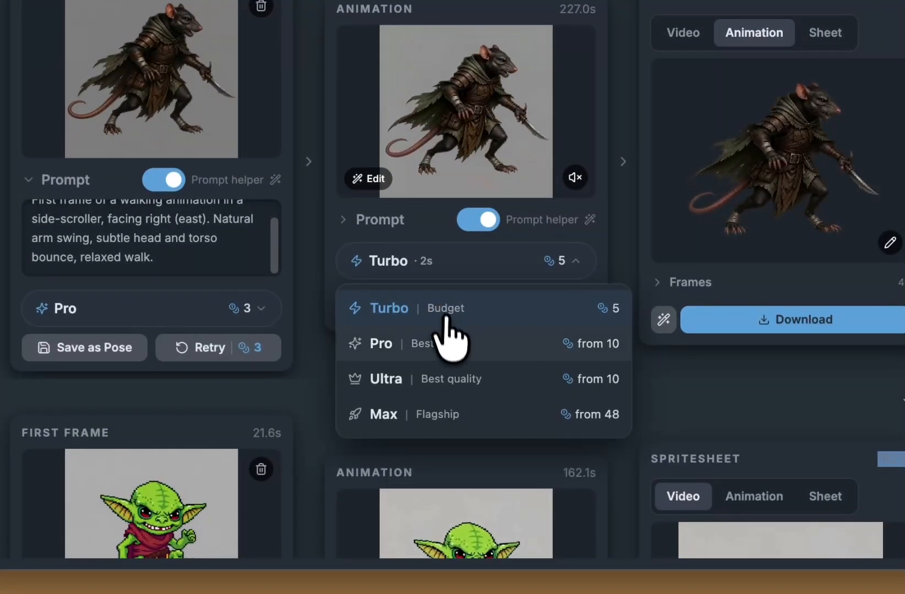
left_click(454, 383)
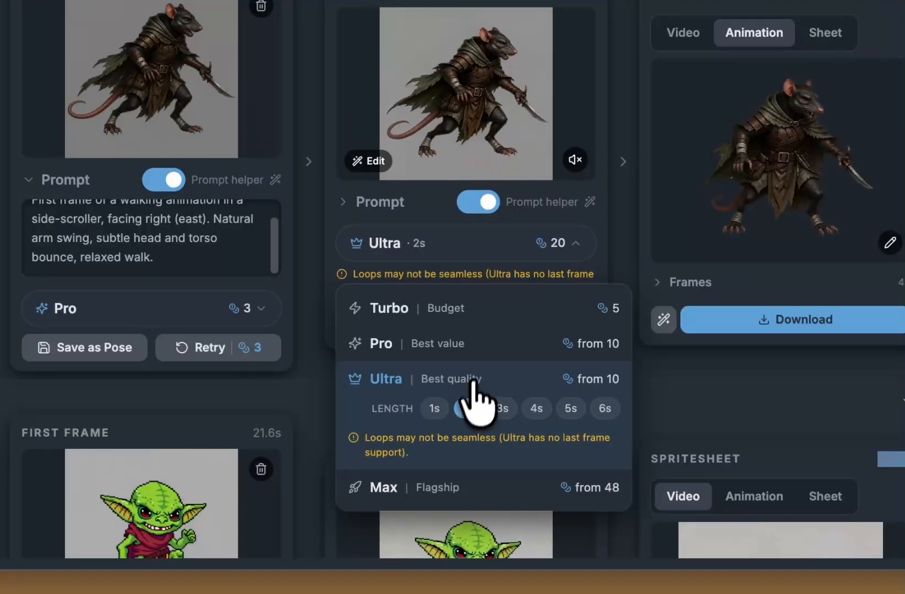
left_click(484, 352)
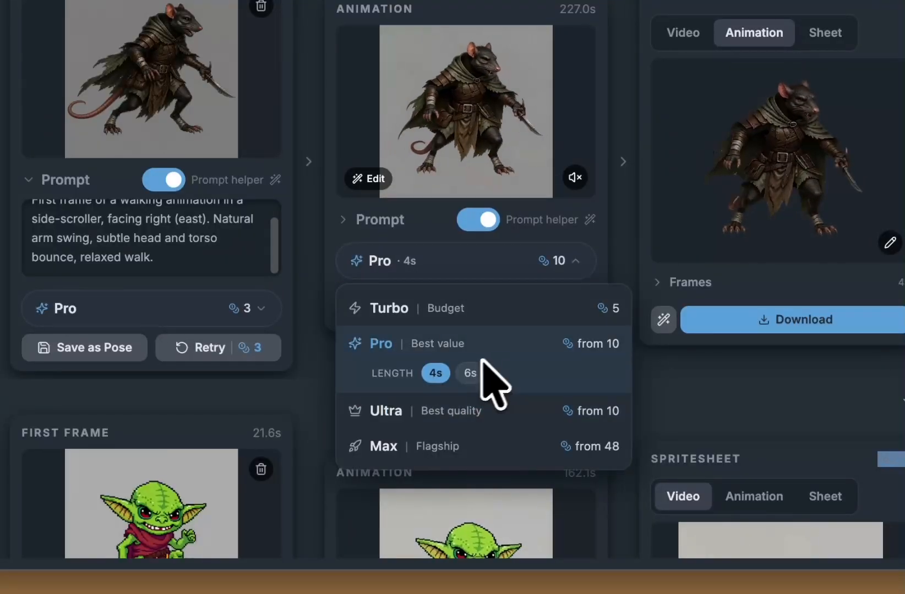
left_click(438, 371)
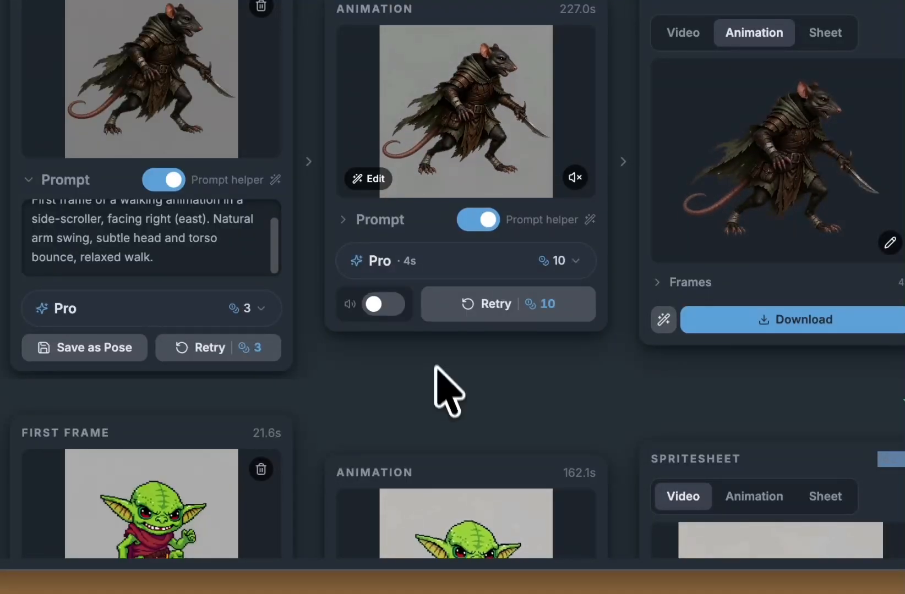
left_click(489, 306)
scroll(565, 319, "up", 7)
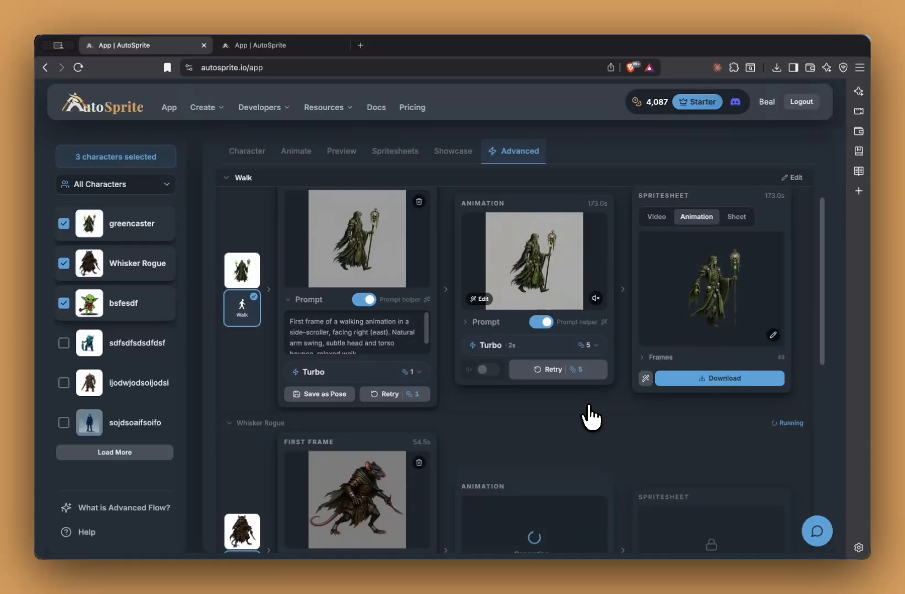
scroll(588, 407, "down", 10)
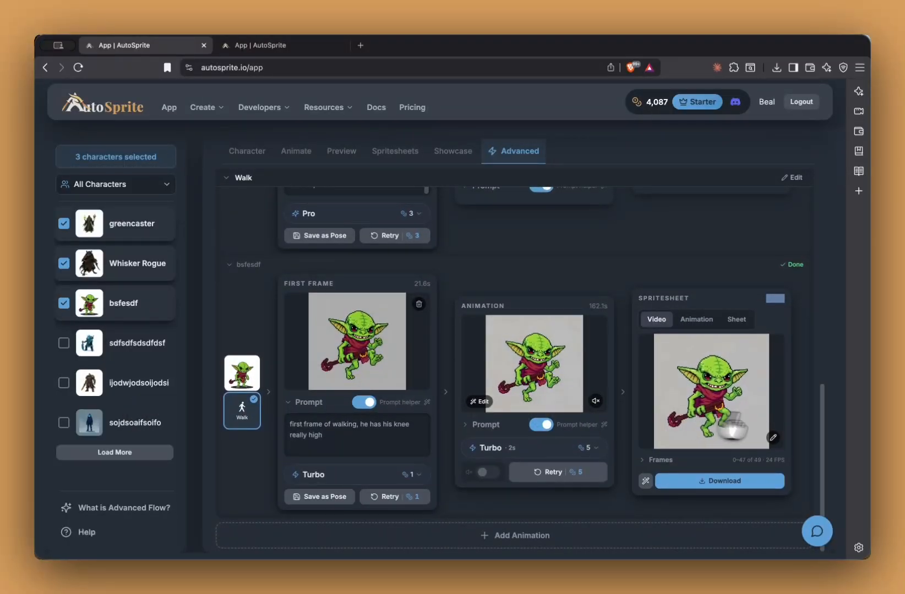
scroll(654, 354, "up", 9)
scroll(655, 355, "down", 4)
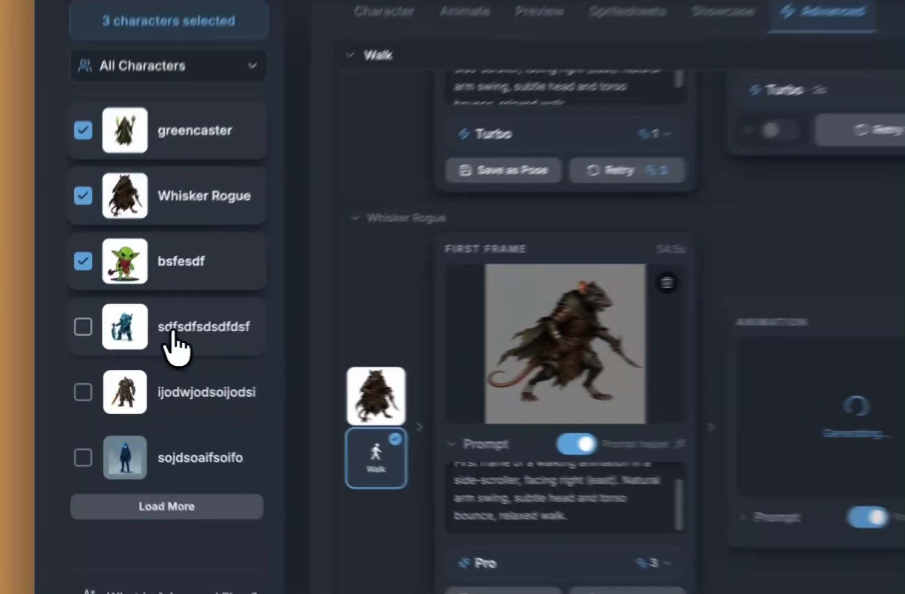
Step: Tick sdfsdfsdsdfdsf in the character list to add it to the selection
left_click(144, 343)
scroll(346, 327, "up", 4)
scroll(346, 319, "down", 2)
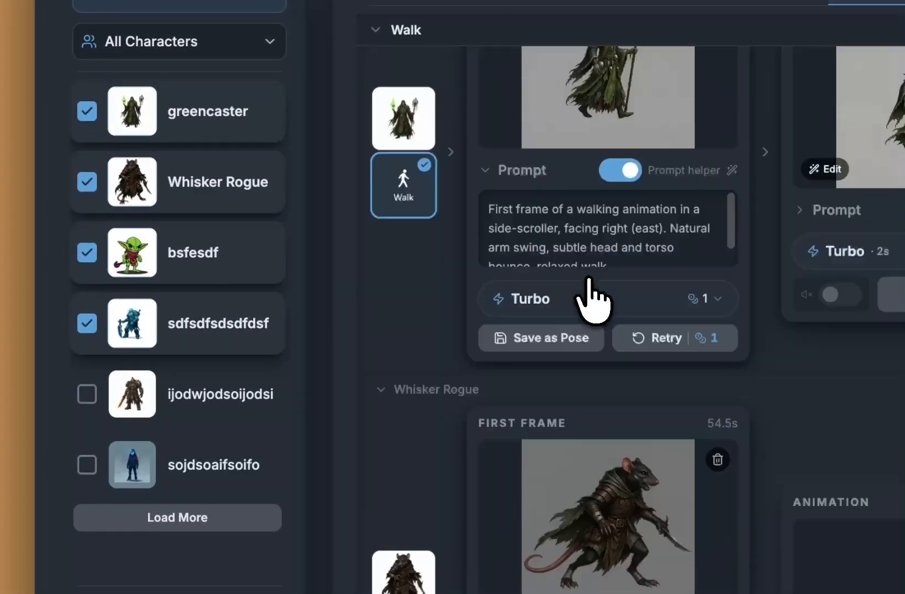
scroll(586, 297, "down", 8)
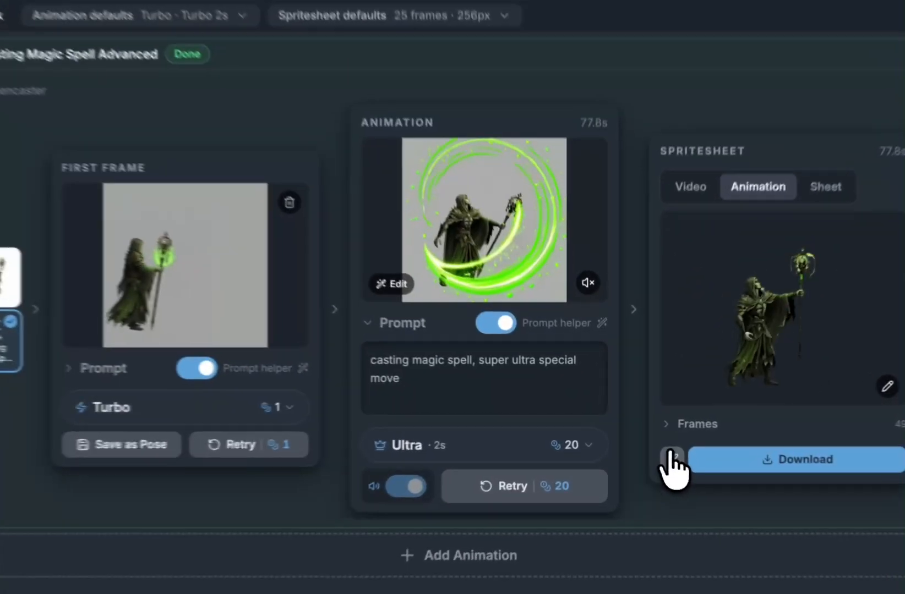
Step: Generate a new spritesheet with 49 frames, 384×384 resolution and Light sharpening
left_click(645, 441)
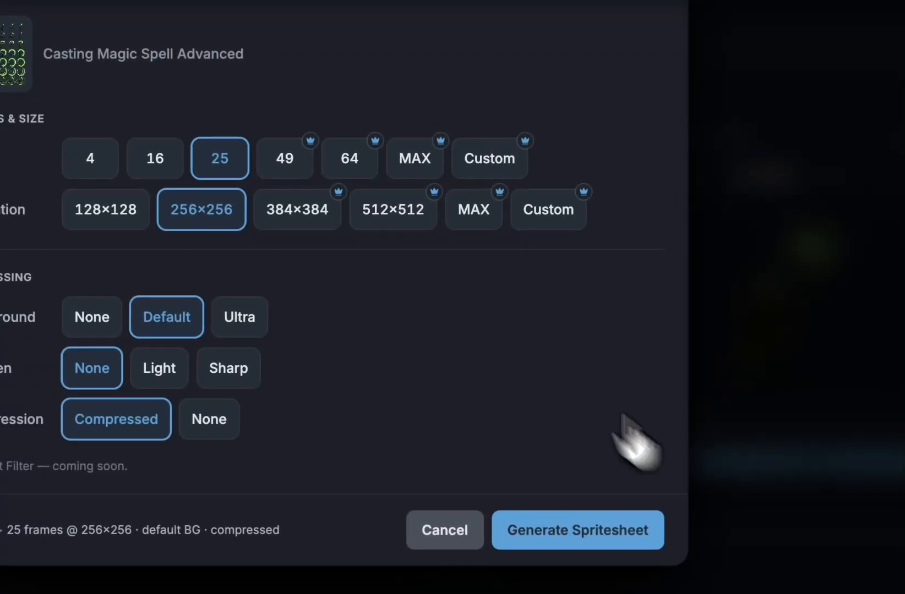
left_click(411, 170)
left_click(465, 212)
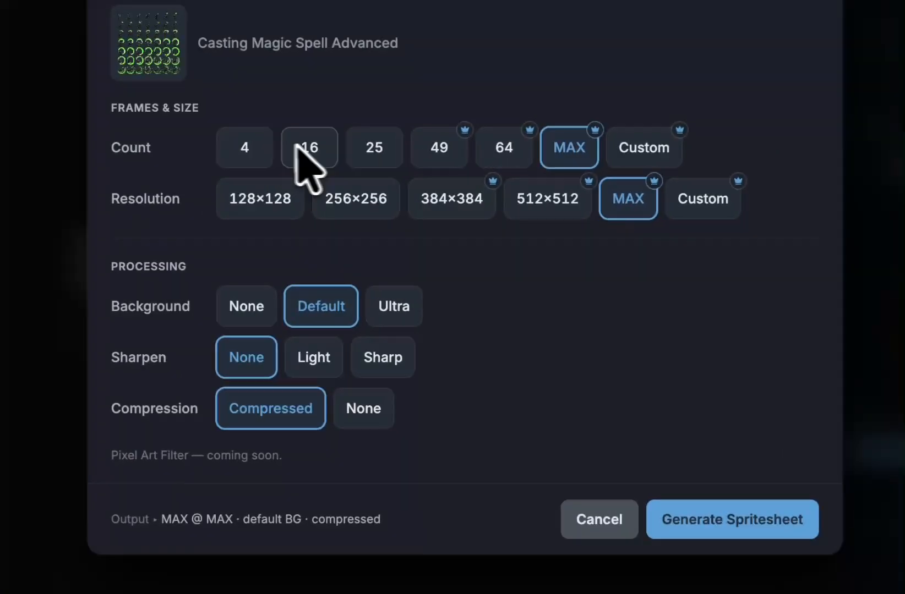
left_click(447, 153)
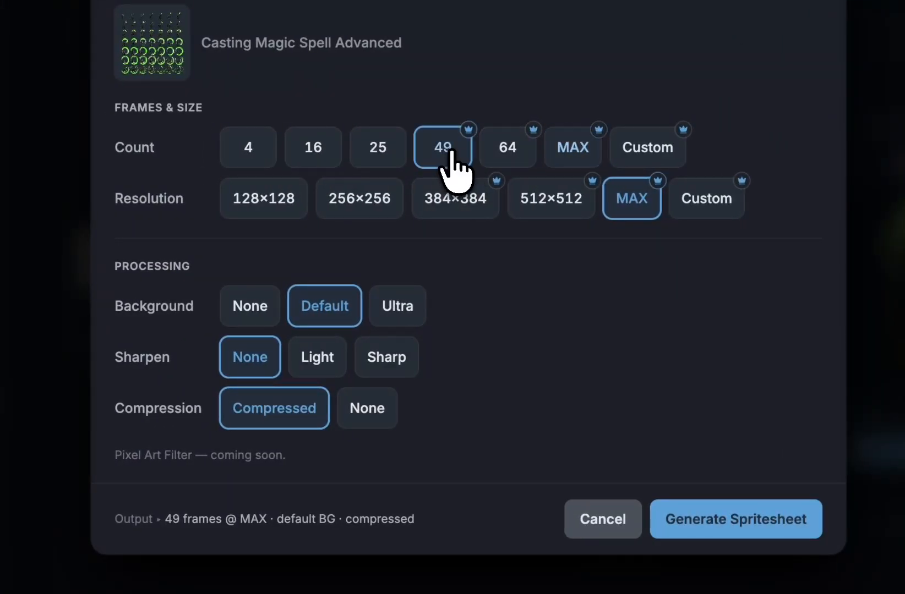
left_click(456, 201)
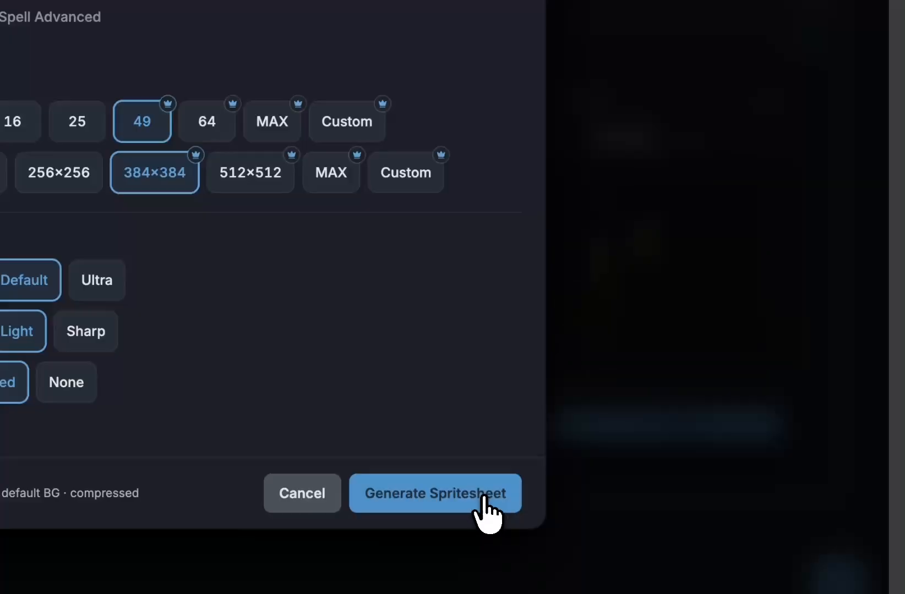
left_click(736, 519)
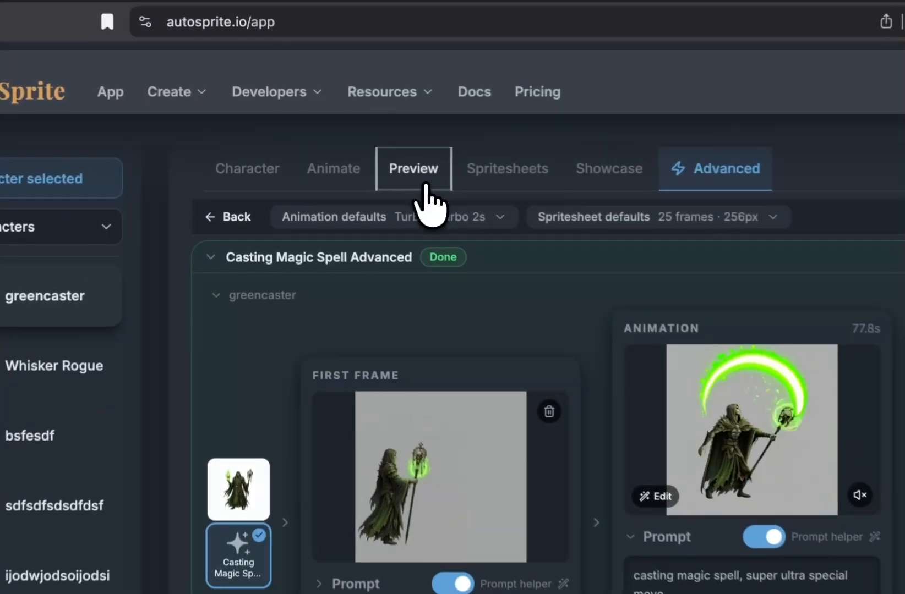
Step: Preview Casting Magic Spell Advanced and compare it with Casts a magic spell
left_click(347, 161)
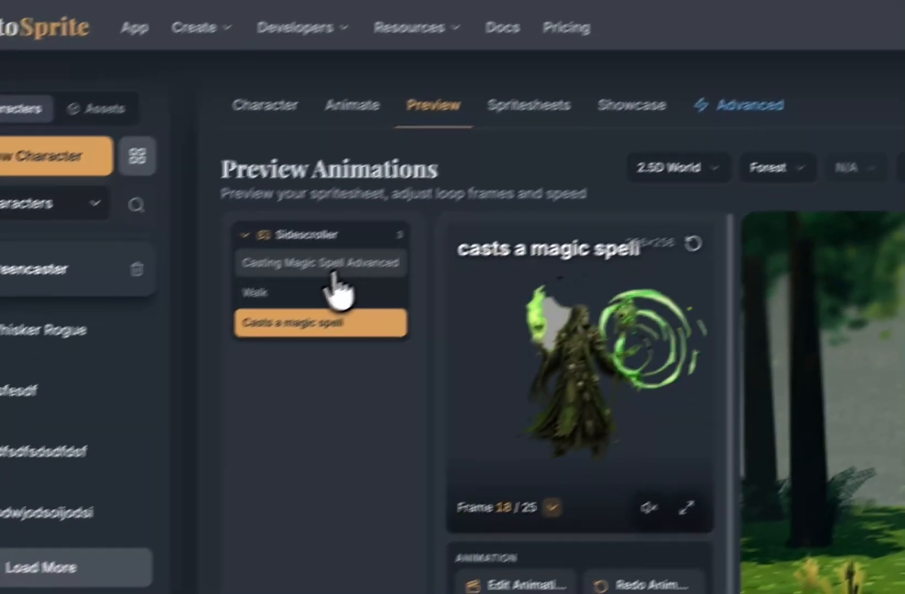
left_click(145, 366)
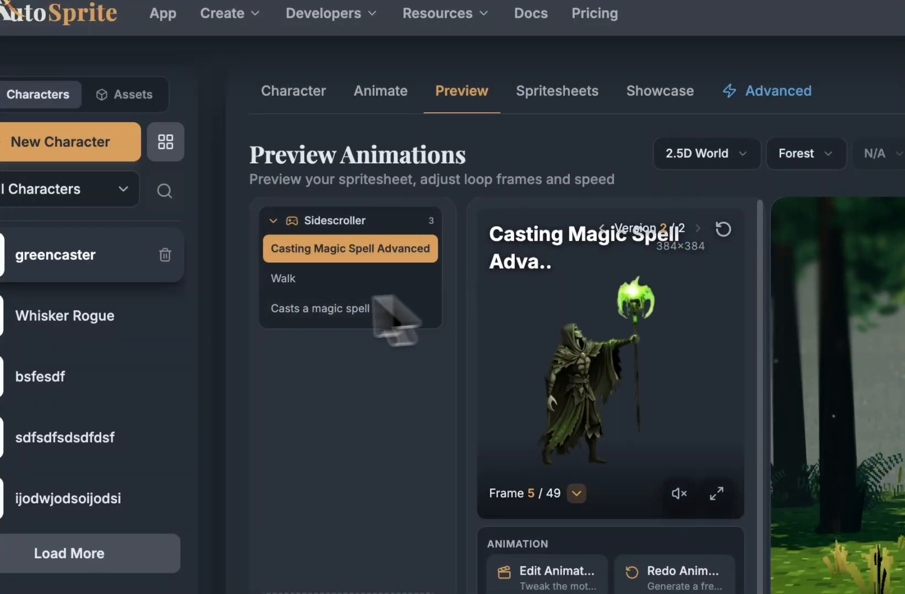
left_click(395, 312)
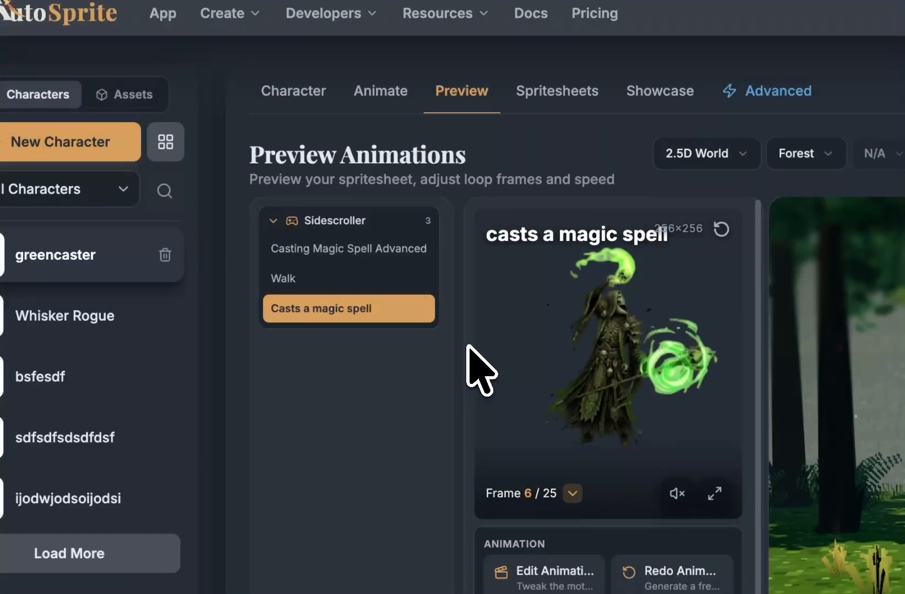
left_click(380, 252)
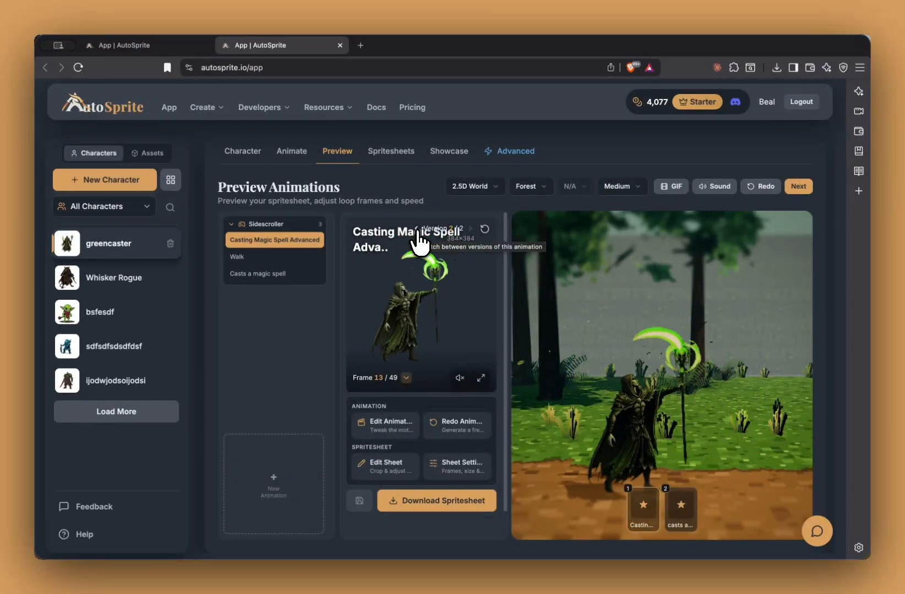
Step: Compare the earlier 512×512 version, then return to the 384×384 Version 2/2
left_click(417, 229)
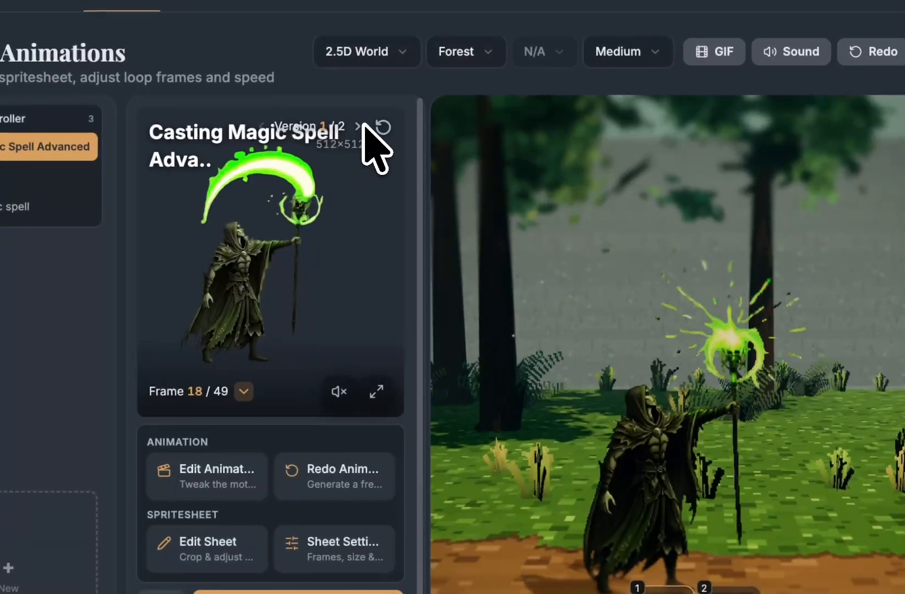
left_click(359, 126)
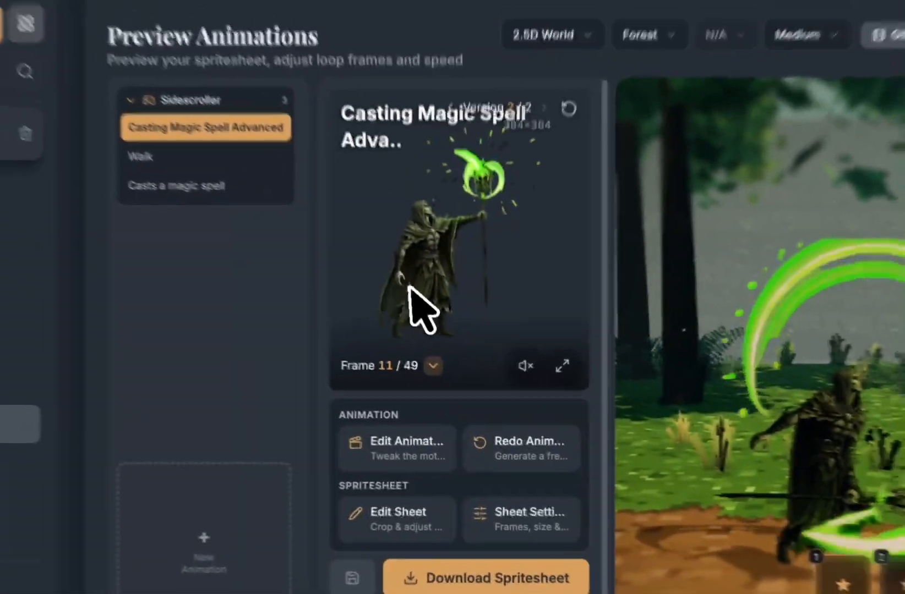
scroll(255, 449, "down", 2)
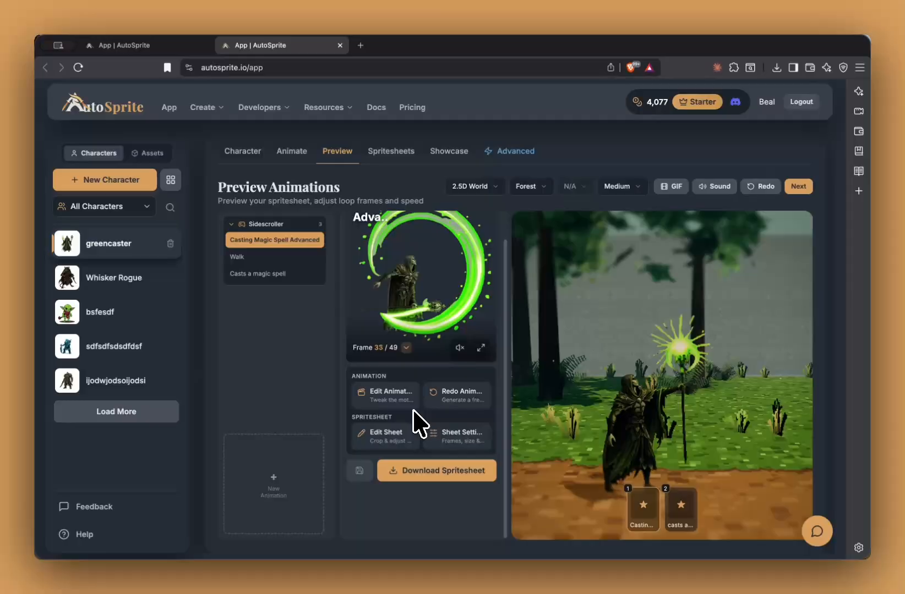
scroll(414, 410, "up", 2)
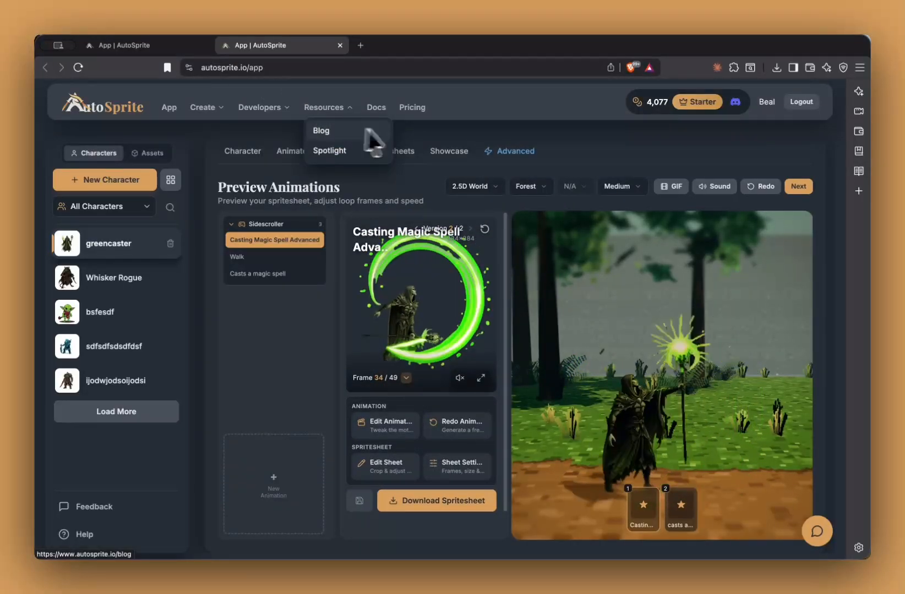
Step: In the Advanced workflow, look over the animation's edit options and prompt text
left_click(527, 154)
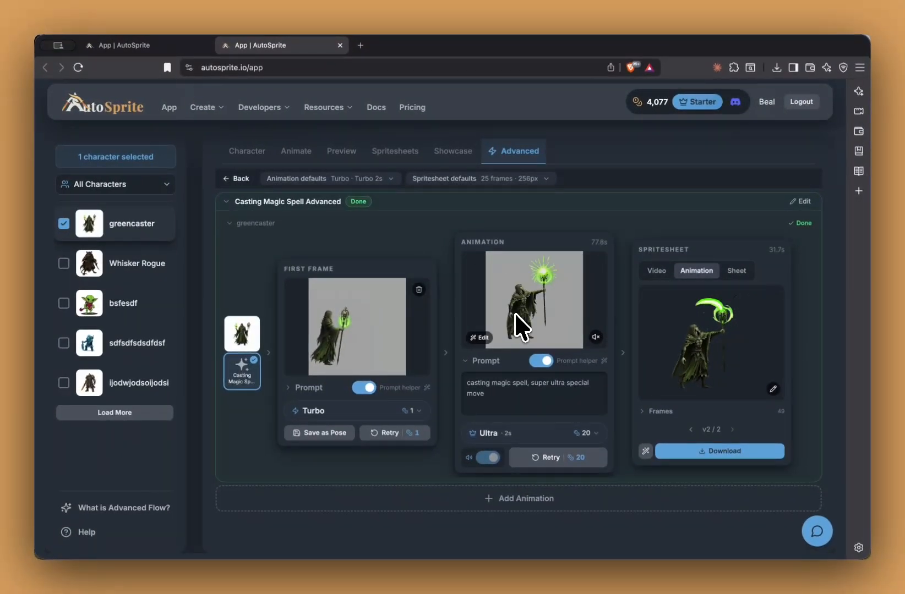
left_click(476, 338)
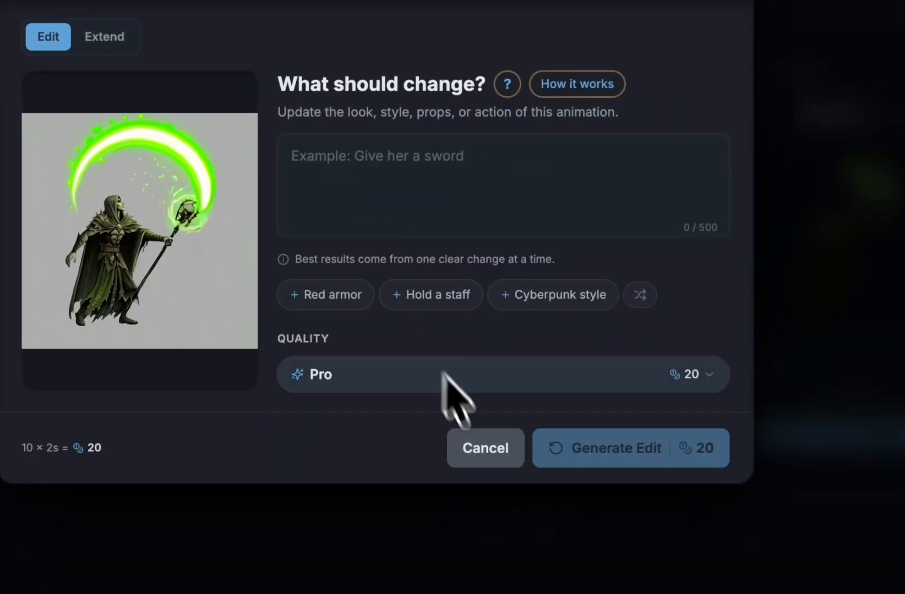
left_click(497, 451)
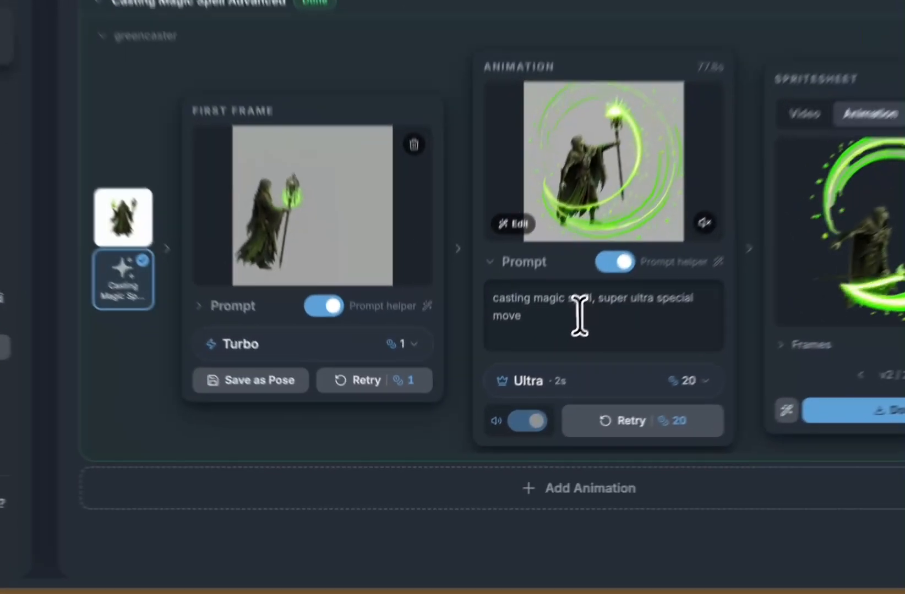
triple_click(519, 393)
left_click(635, 315)
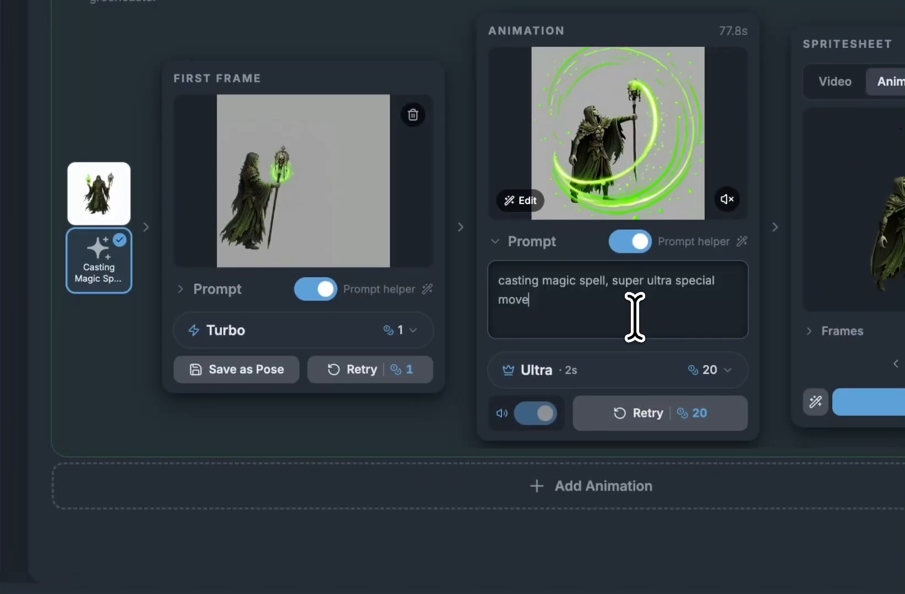
triple_click(635, 318)
Step: Start an edit request reading 'change his green magic spell t'
left_click(533, 201)
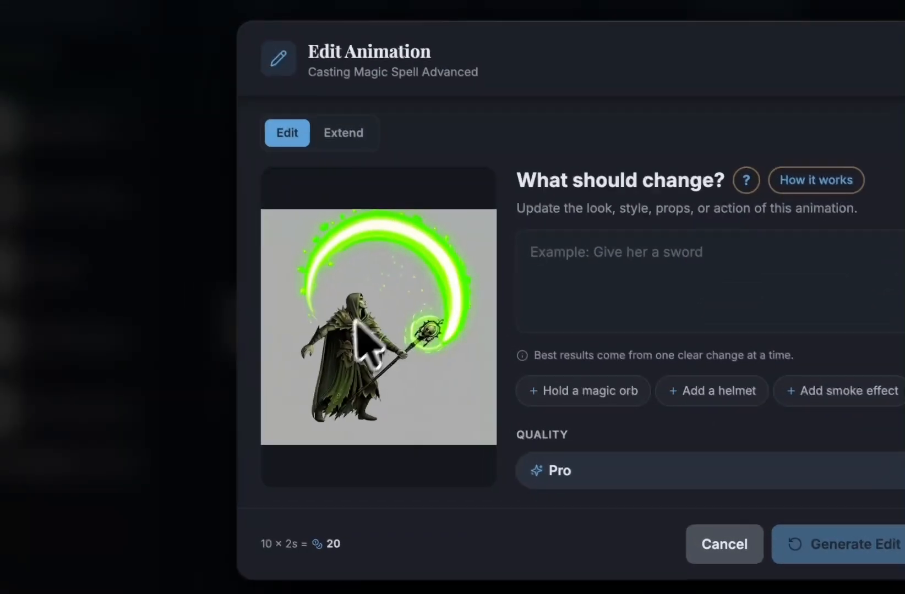
left_click(698, 269)
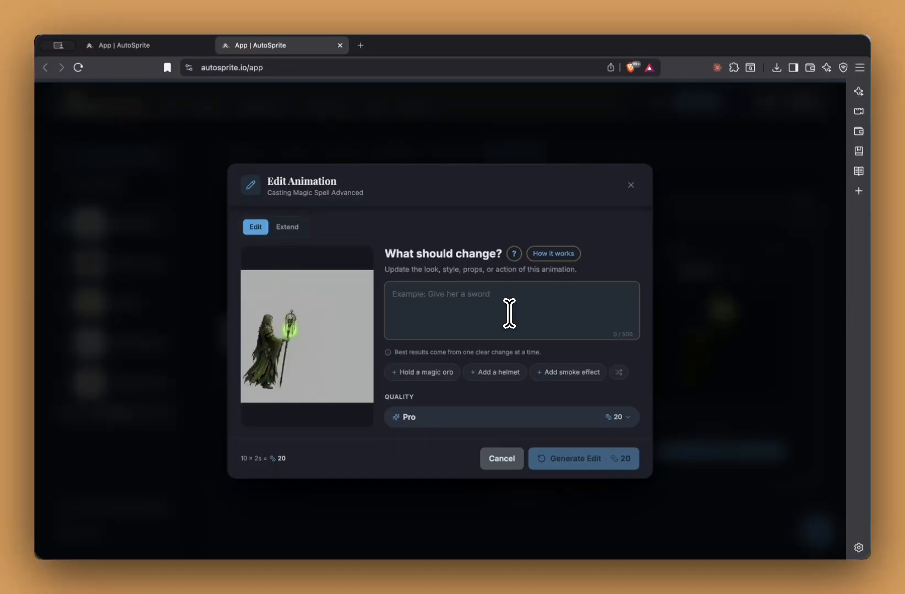
type("change his gre")
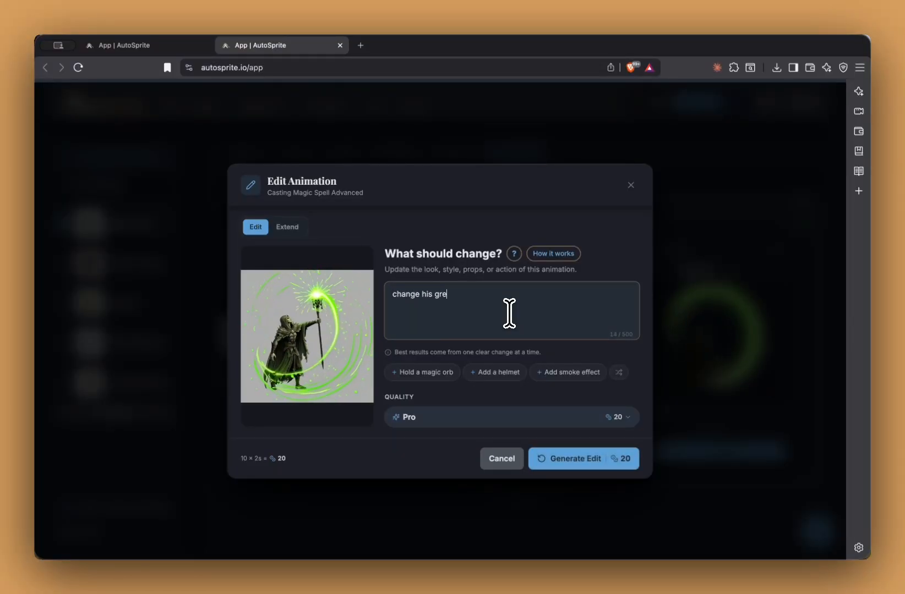
type("en magic spell t")
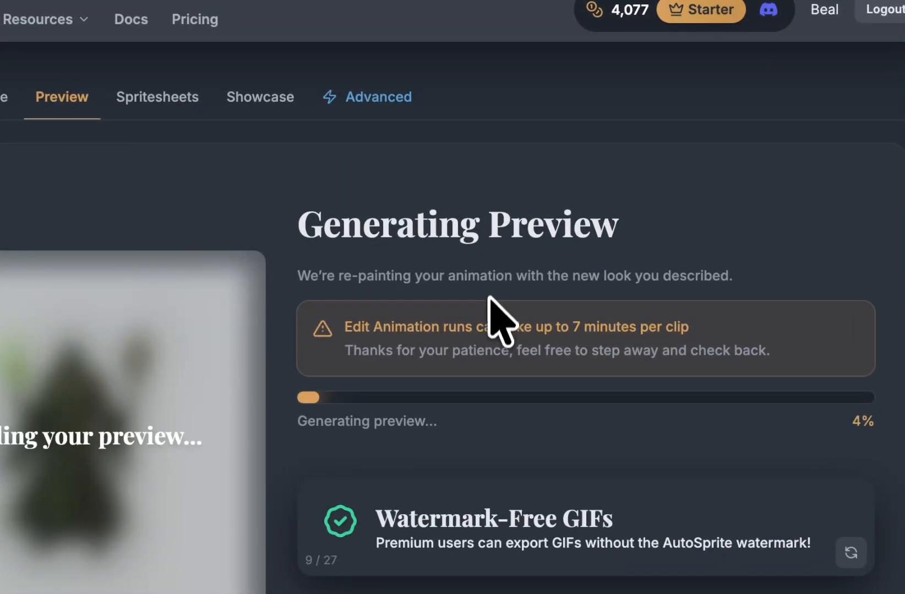
Step: Wait on the Generating Preview screen until the spell edit finishes
triple_click(487, 314)
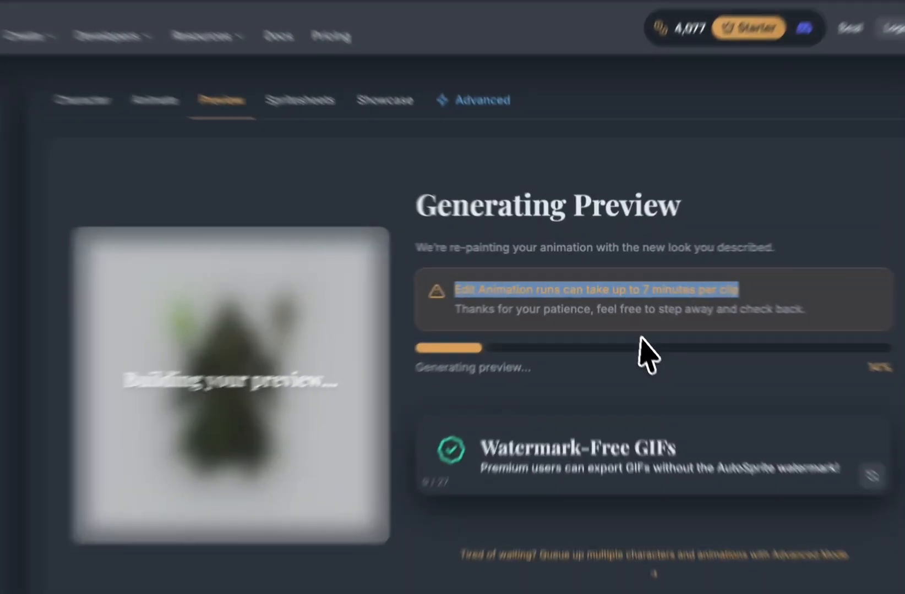
left_click(622, 314)
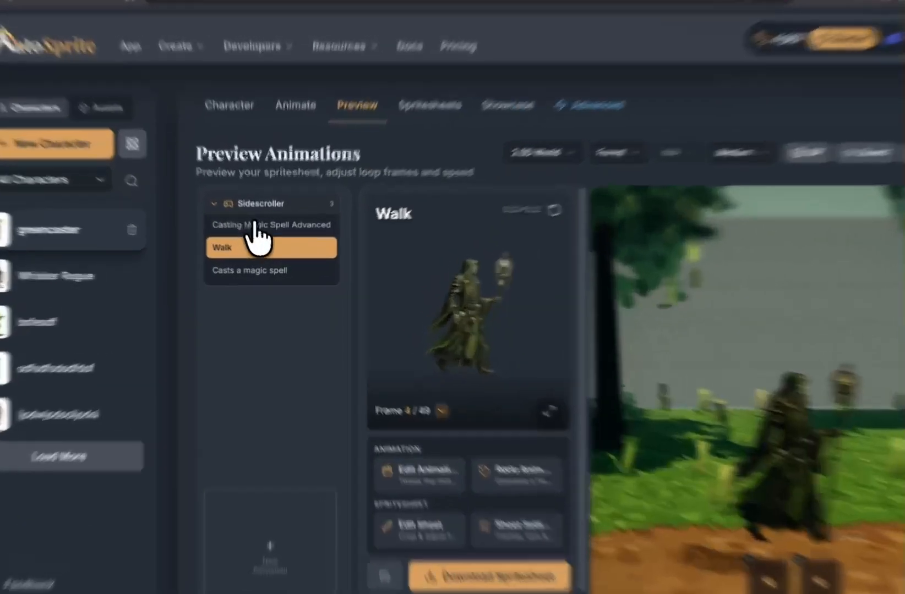
Step: Preview Casting Magic Spell Advanced, toggling between green version 2/3 and purple version 3/3
left_click(263, 240)
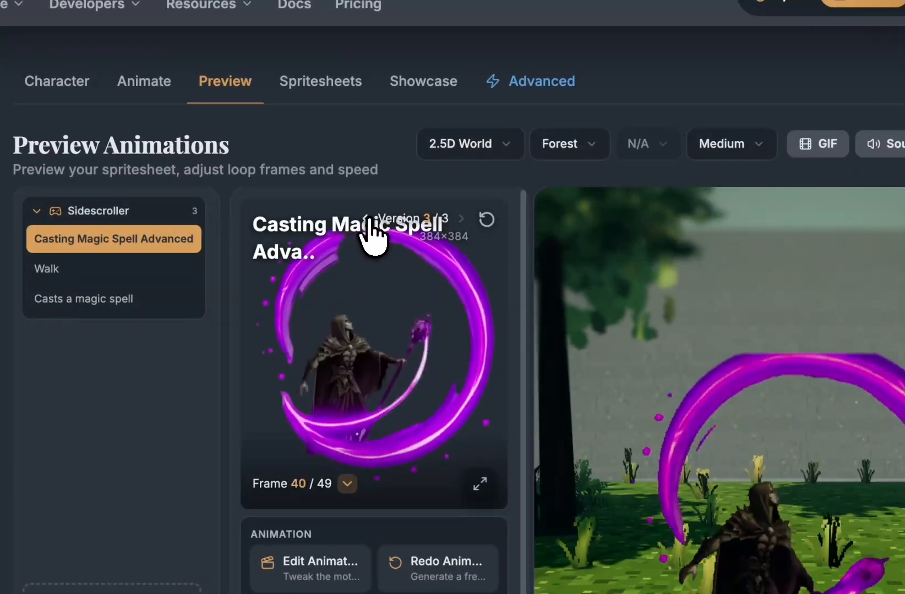
left_click(366, 219)
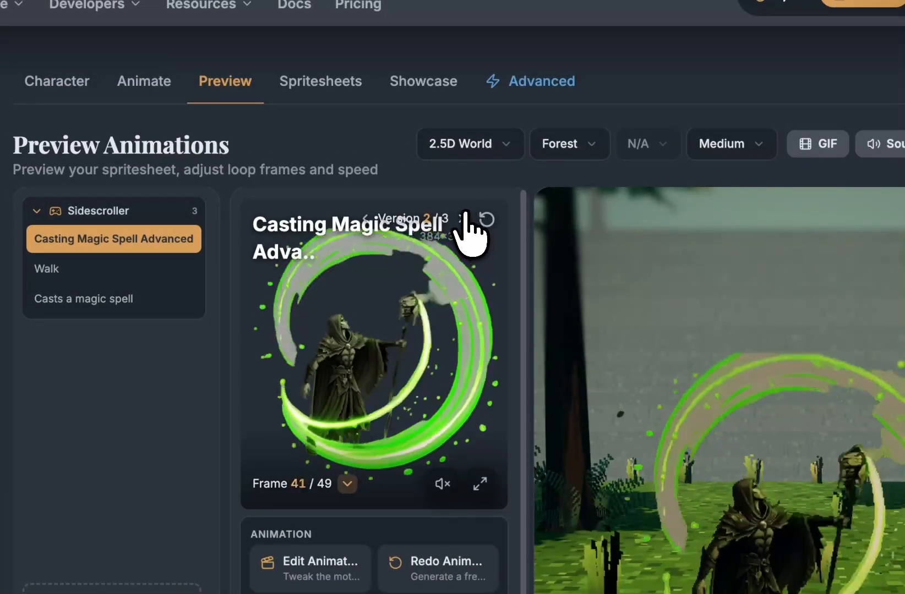
left_click(461, 218)
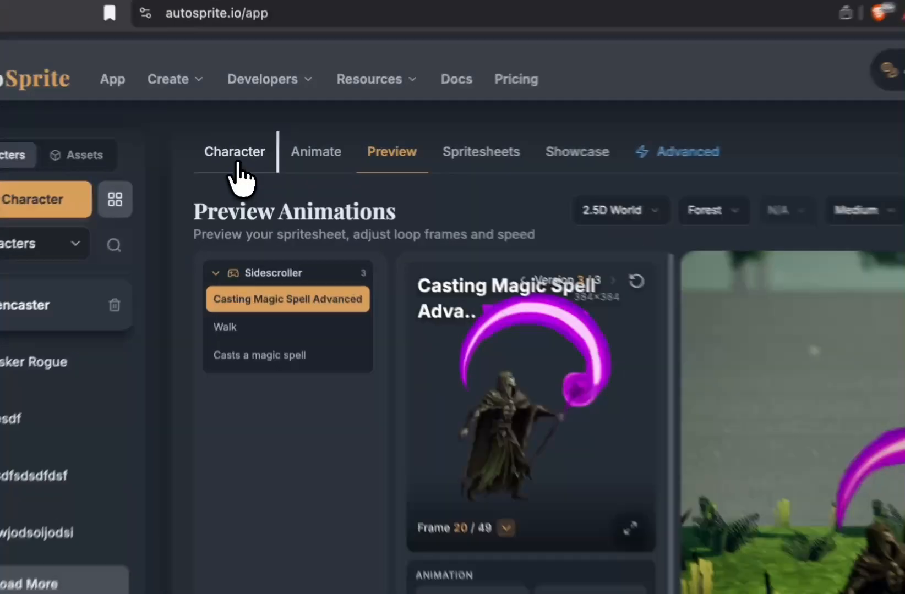
Step: Visit the greencaster Character and Advanced pages, then preview Casting Magic Spell Advanced again
left_click(242, 155)
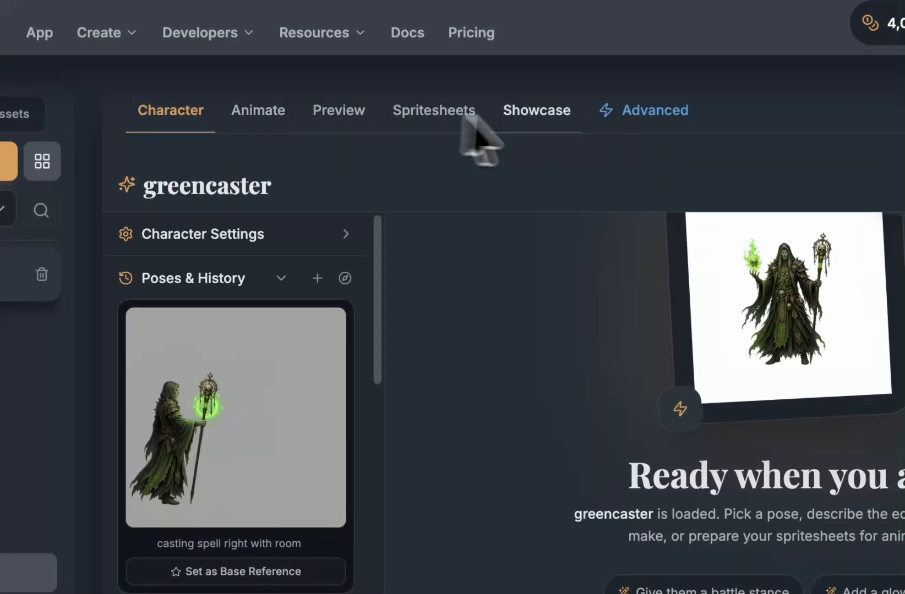
left_click(622, 110)
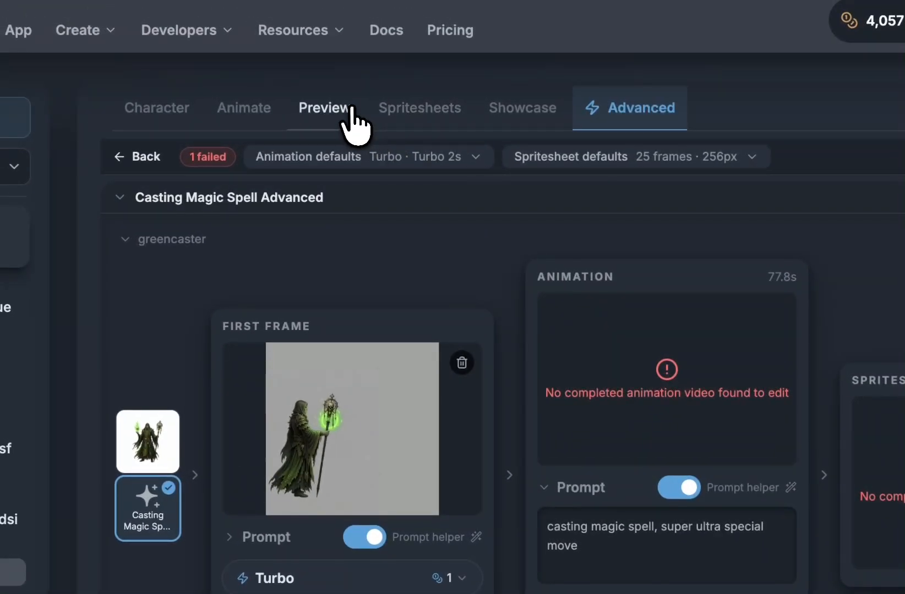
left_click(350, 108)
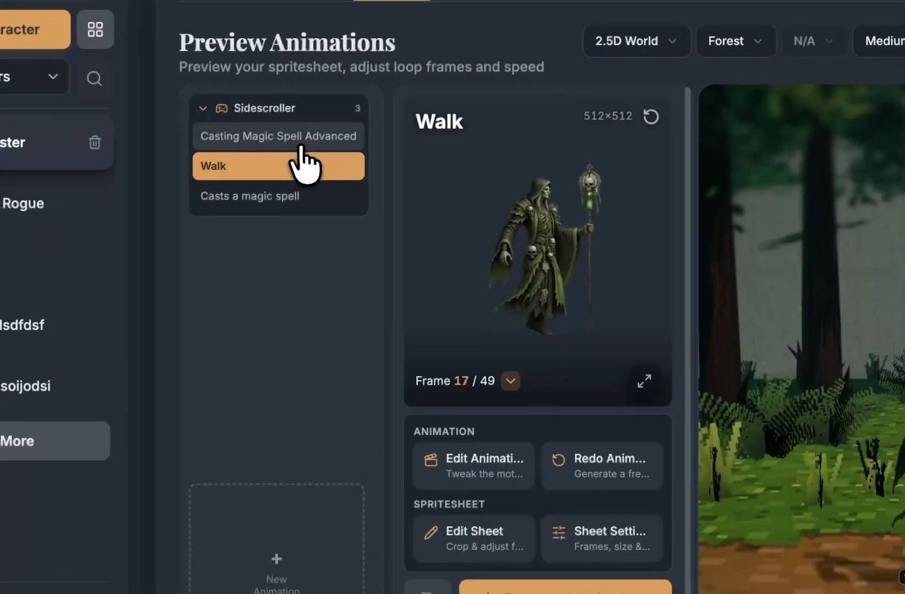
left_click(230, 269)
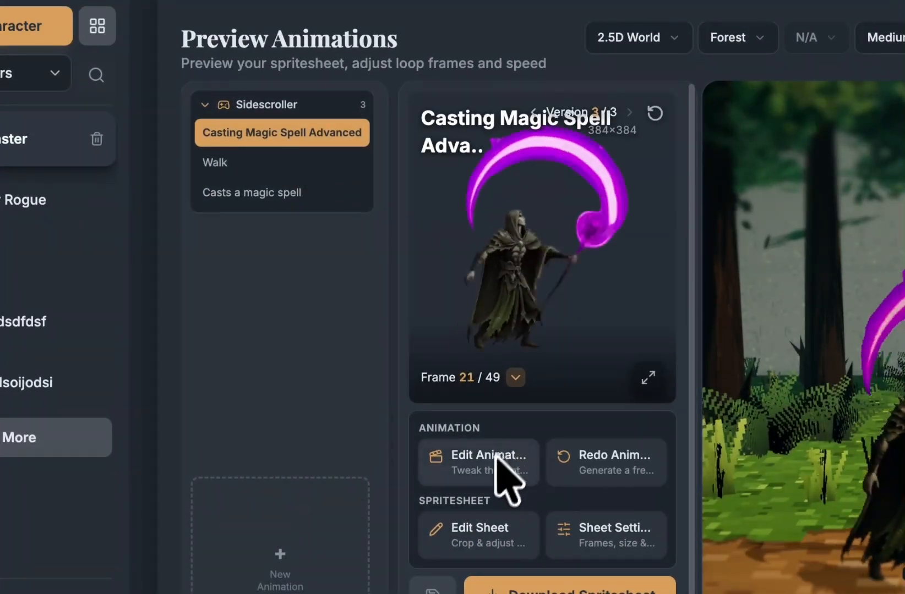